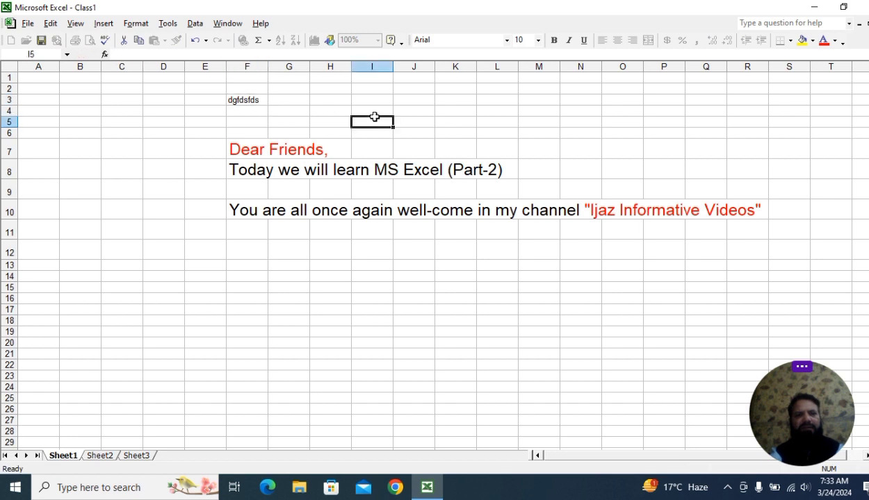
- Undo the typing of "dgfdsfds" in cell F3
click(51, 24)
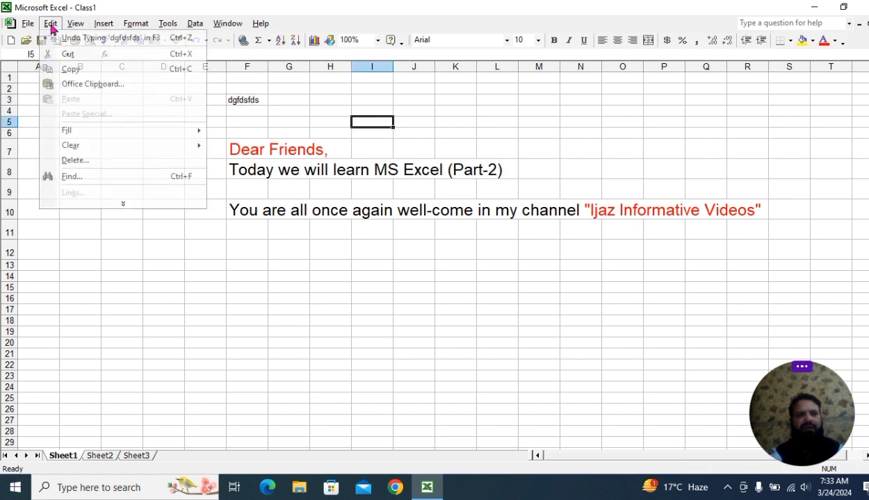
click(104, 39)
click(295, 123)
click(258, 118)
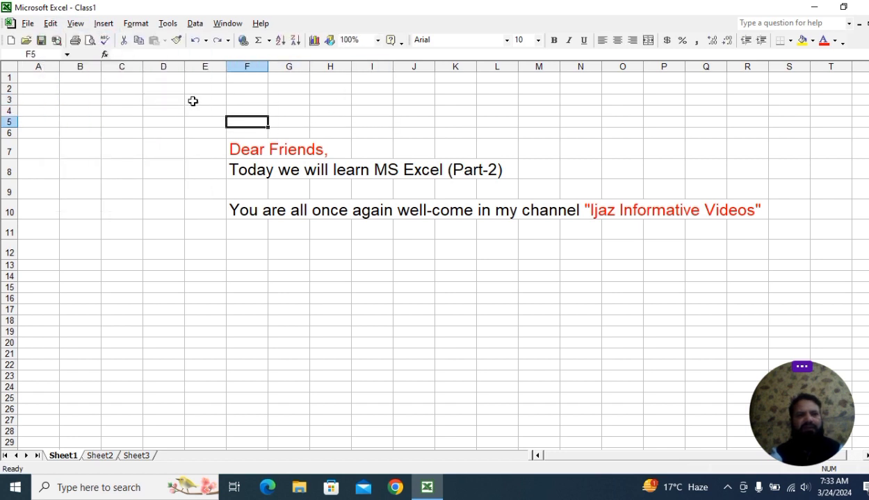
click(50, 23)
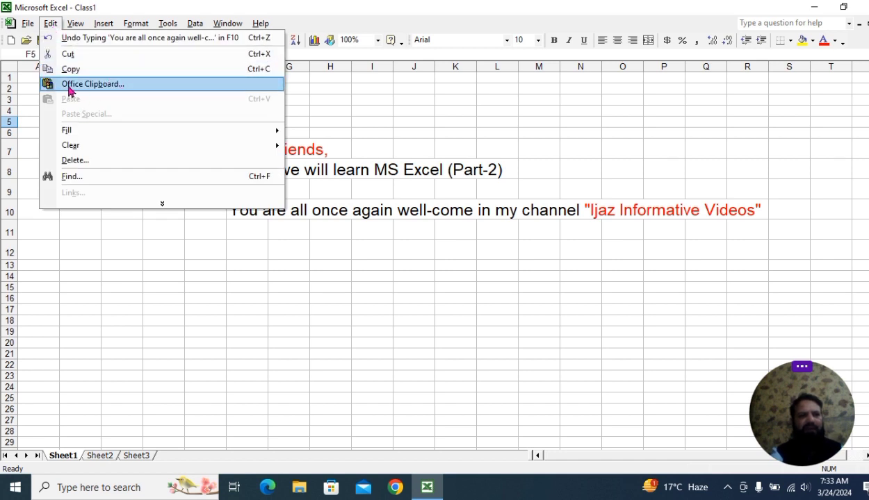
click(354, 112)
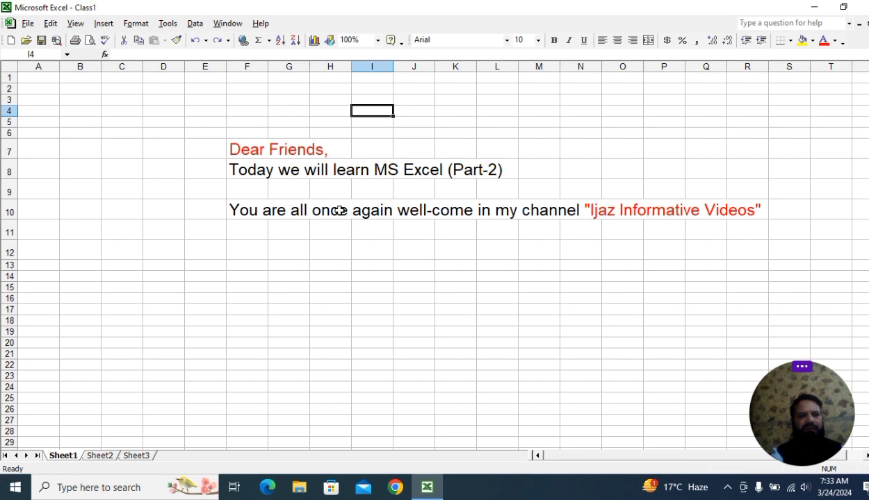
click(330, 320)
- Move the "Dear Friends," text from cell F7 to cell F4 by cutting and pasting it
click(245, 152)
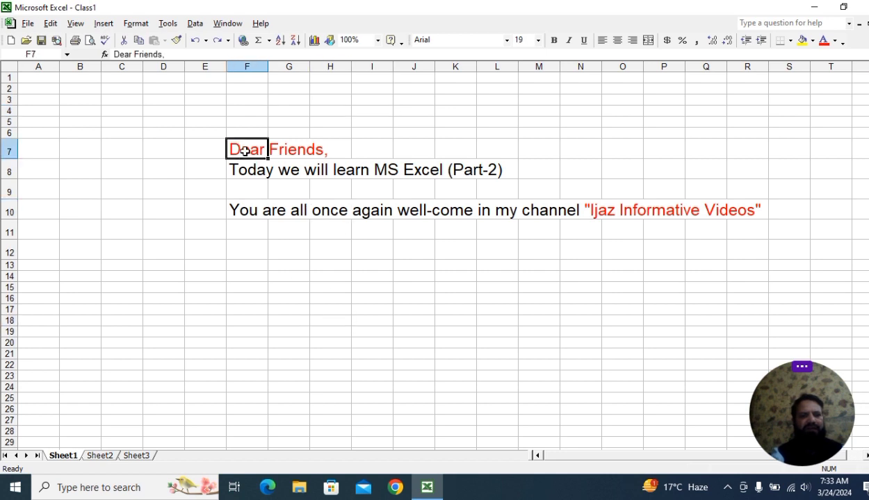
click(54, 26)
click(98, 60)
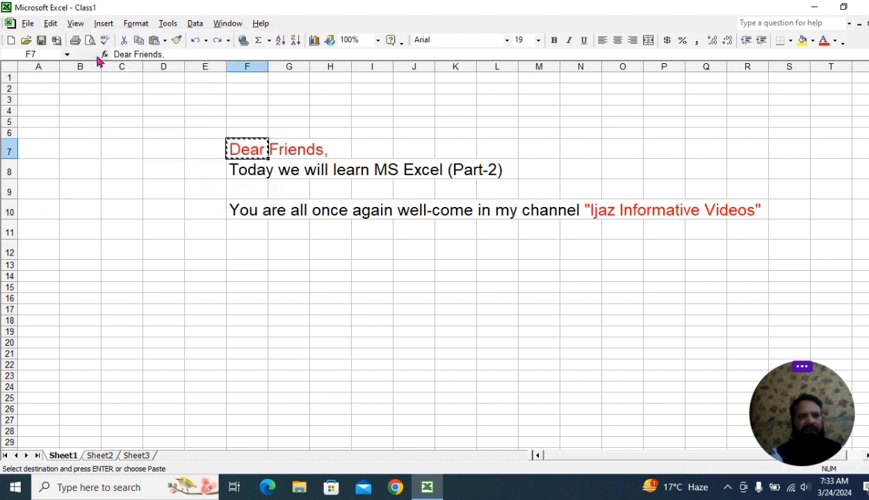
click(253, 303)
click(253, 273)
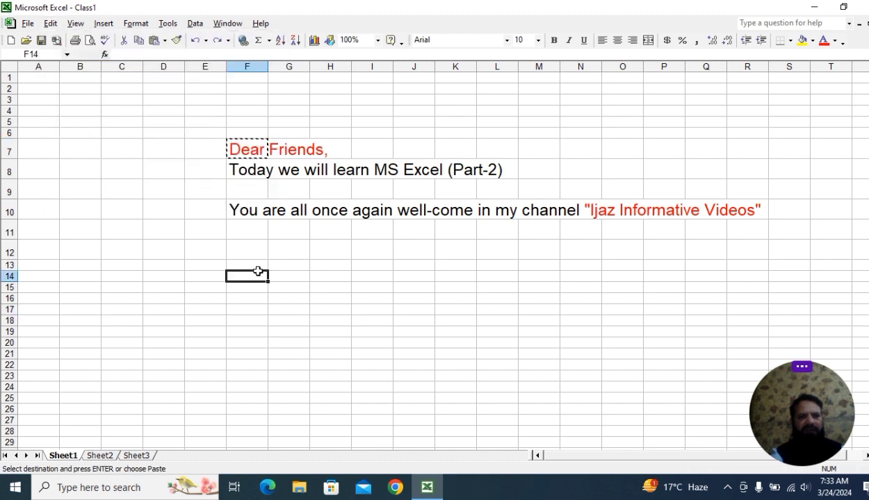
click(247, 110)
click(51, 22)
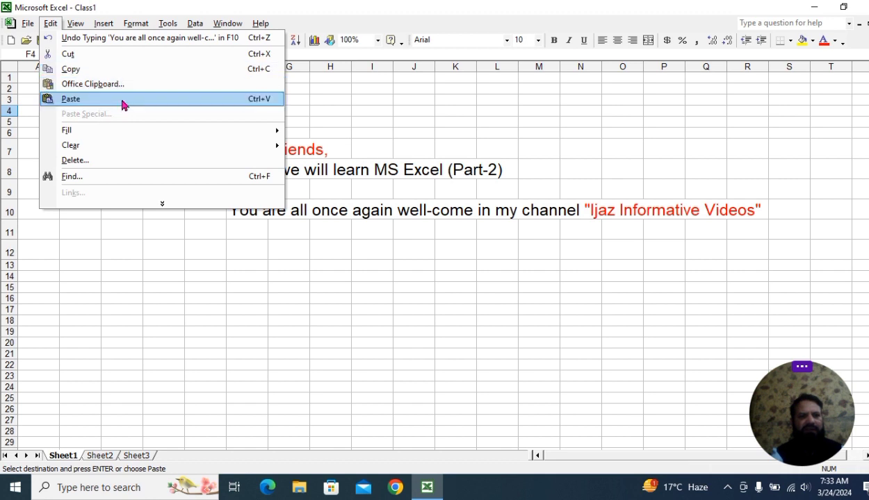
click(122, 104)
click(287, 274)
click(256, 144)
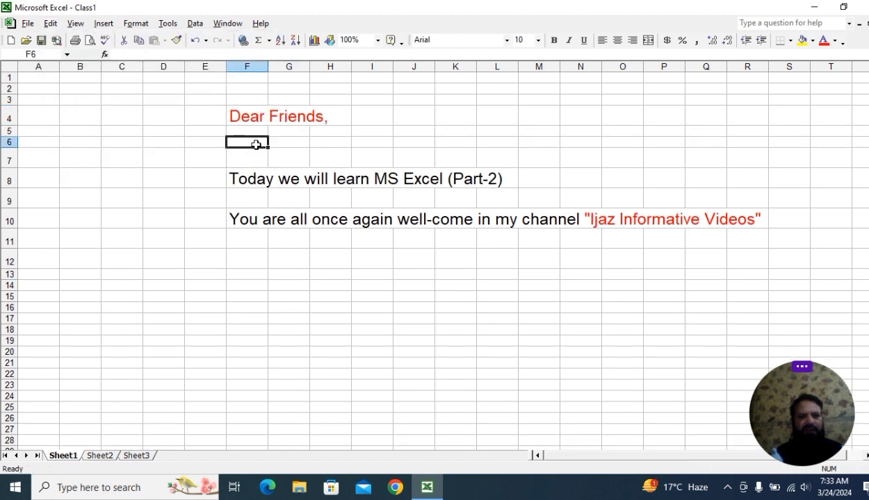
click(251, 117)
click(247, 142)
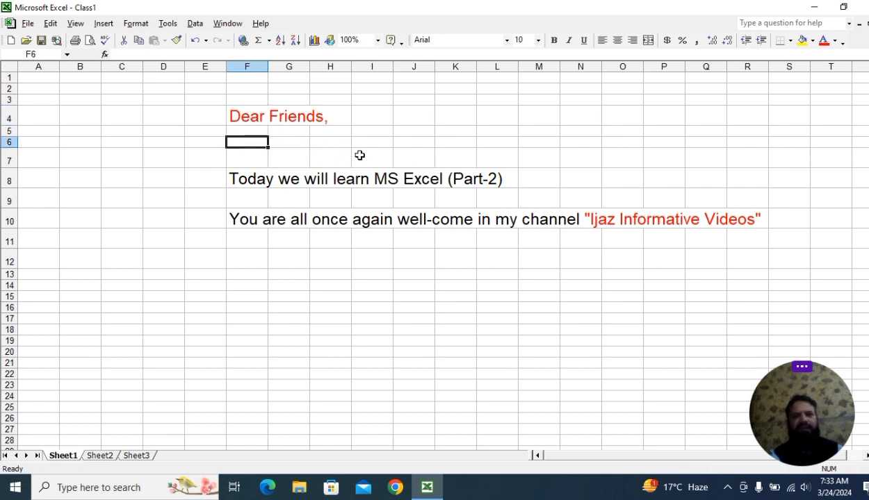
click(328, 237)
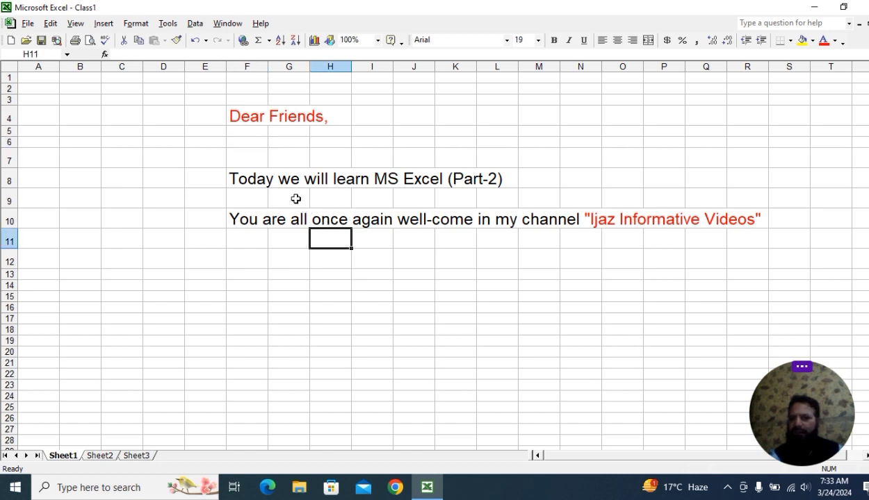
- Display the Office Clipboard beside the worksheet
click(257, 179)
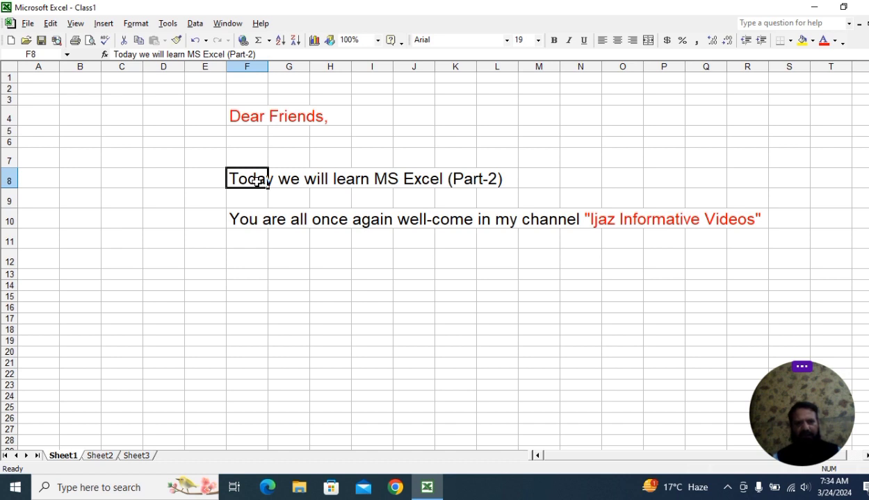
click(50, 23)
click(116, 203)
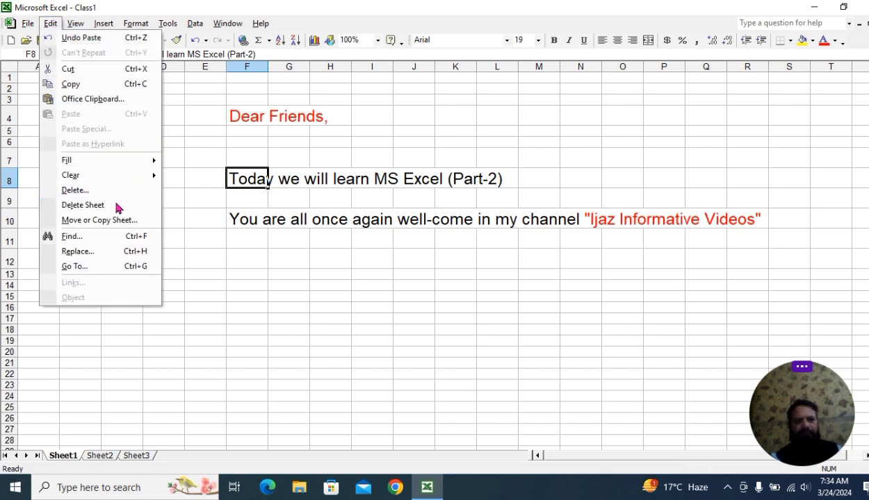
click(135, 101)
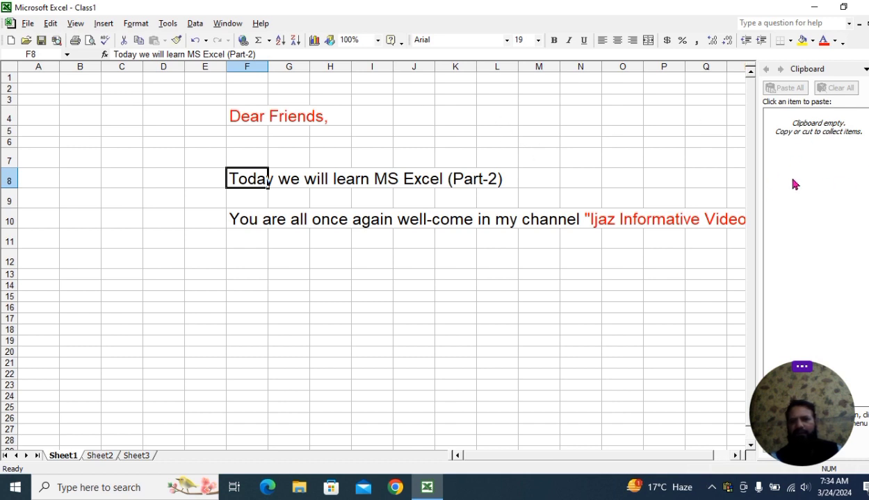
click(300, 274)
click(318, 339)
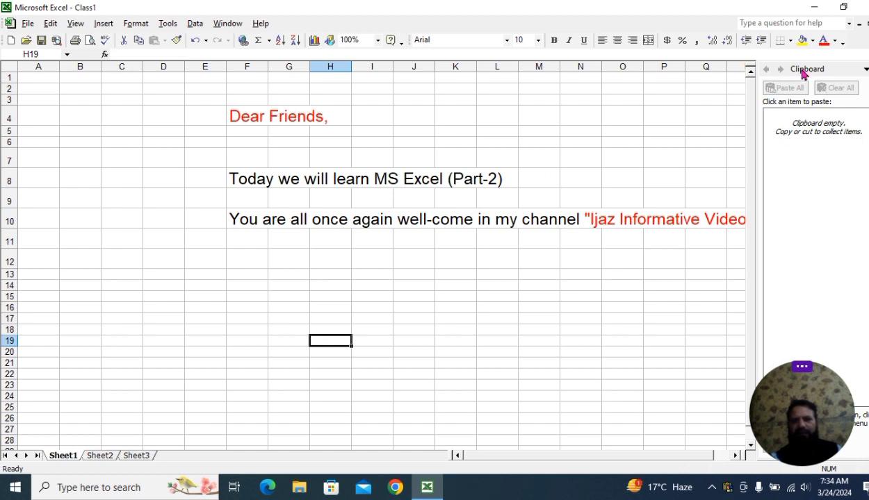
click(375, 295)
click(408, 293)
click(294, 274)
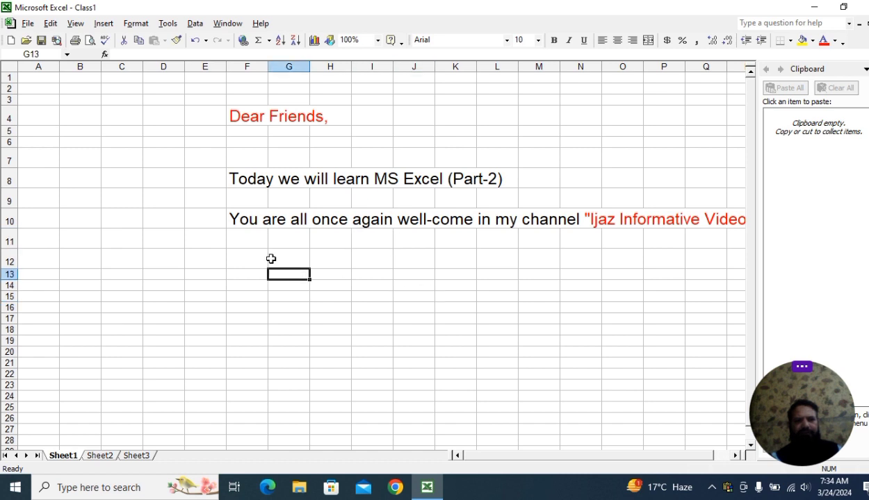
- Copy "Today we will learn MS Excel (Part-2)" from cell F8 and paste it into cell F15
click(246, 182)
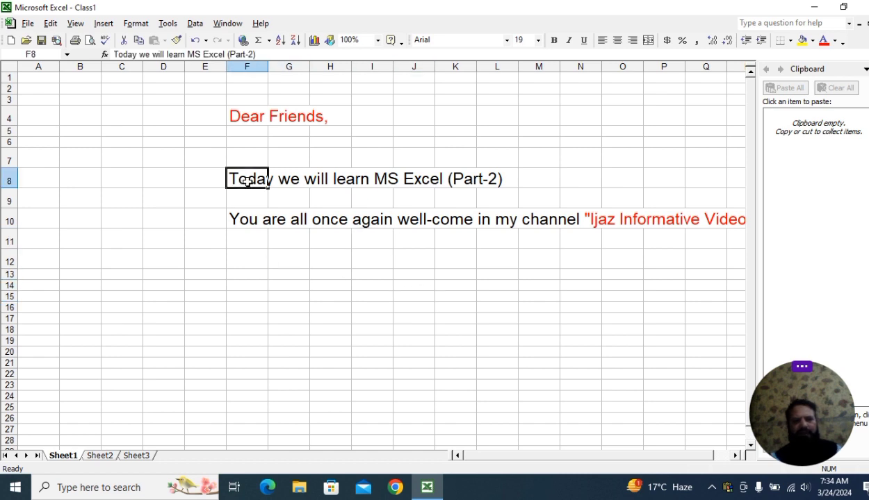
key(ctrl+c)
click(258, 295)
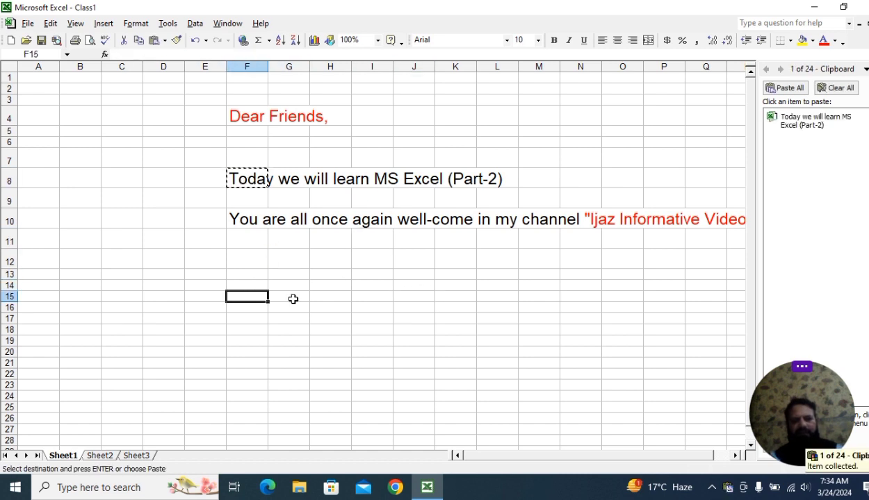
key(ctrl+v)
click(330, 369)
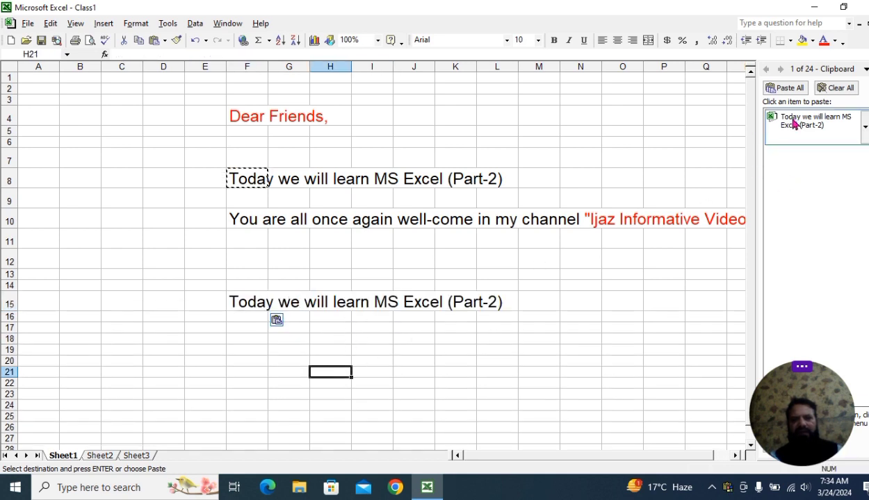
click(407, 339)
click(374, 383)
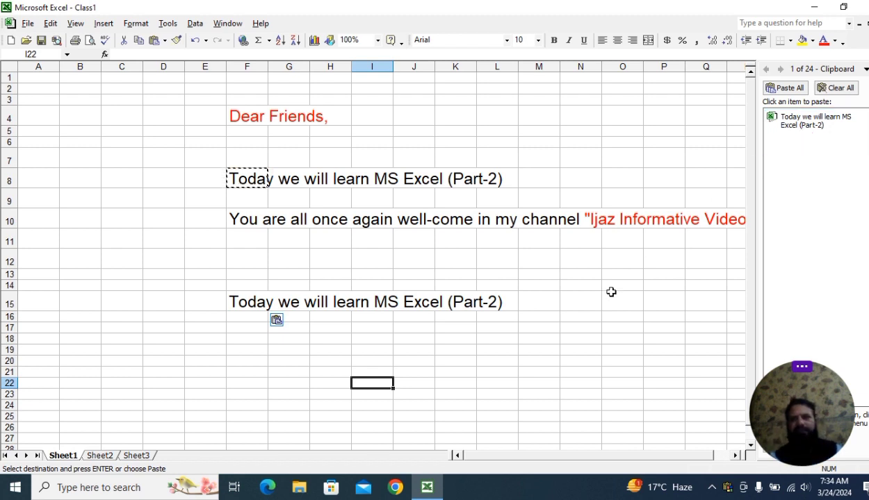
click(612, 337)
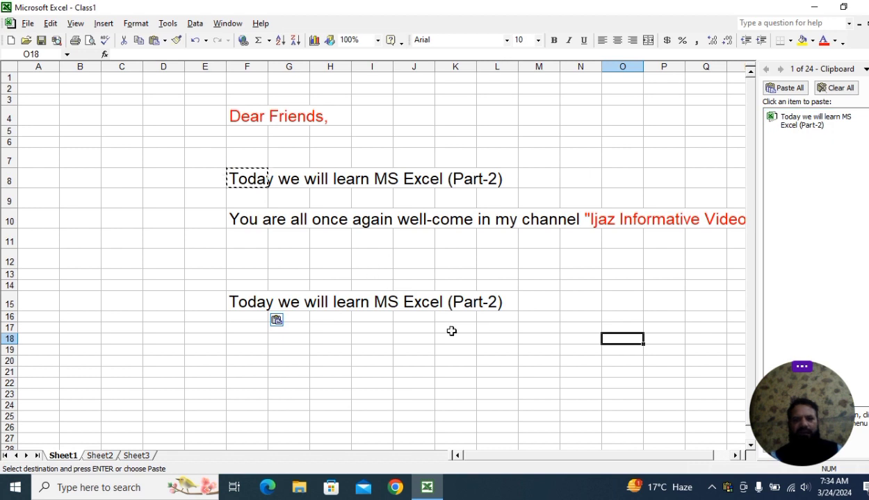
- Paste the collected "Today we will learn MS Excel (Part-2)" item from the Office Clipboard into cell F20
click(248, 359)
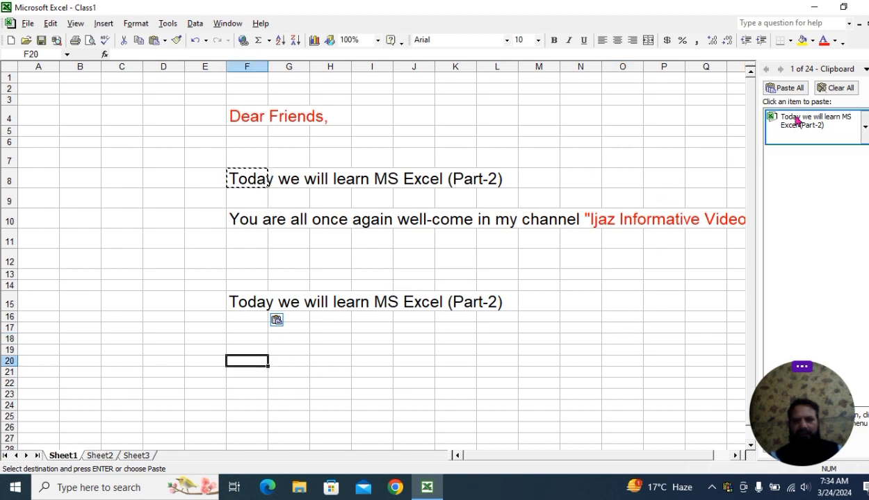
click(765, 128)
click(514, 402)
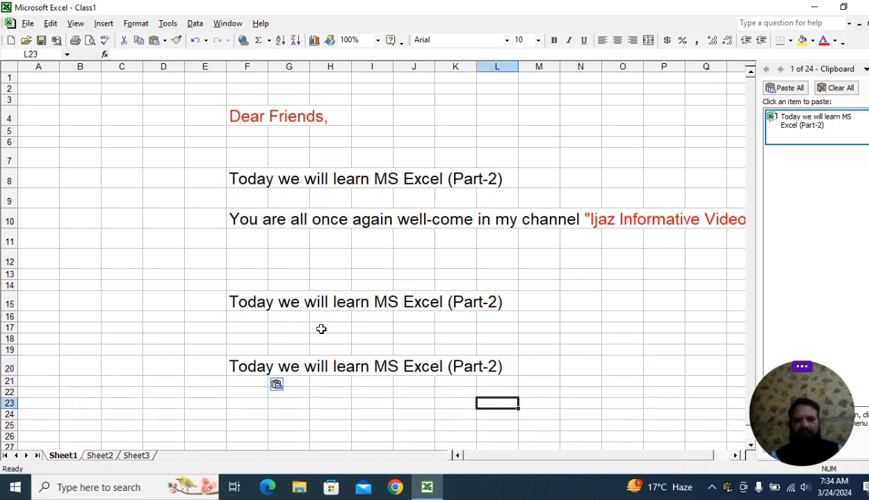
click(286, 308)
click(249, 296)
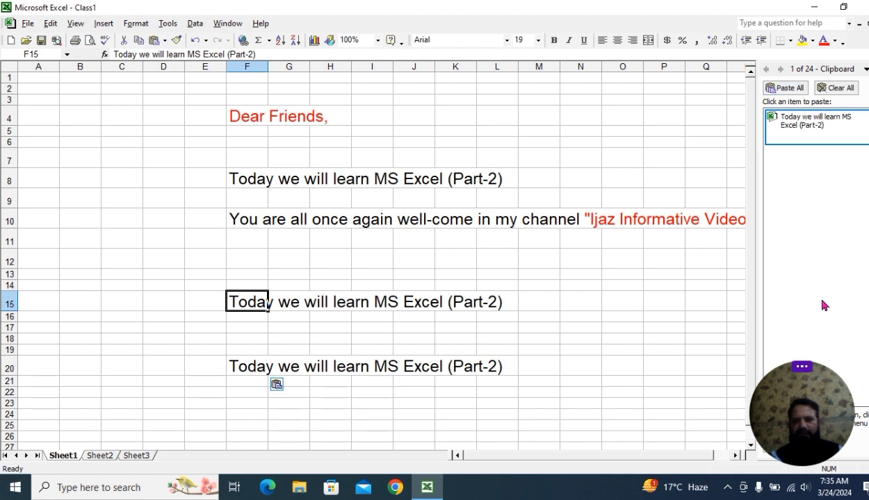
- Raise the system speaker volume to its maximum and return to the worksheet
click(805, 488)
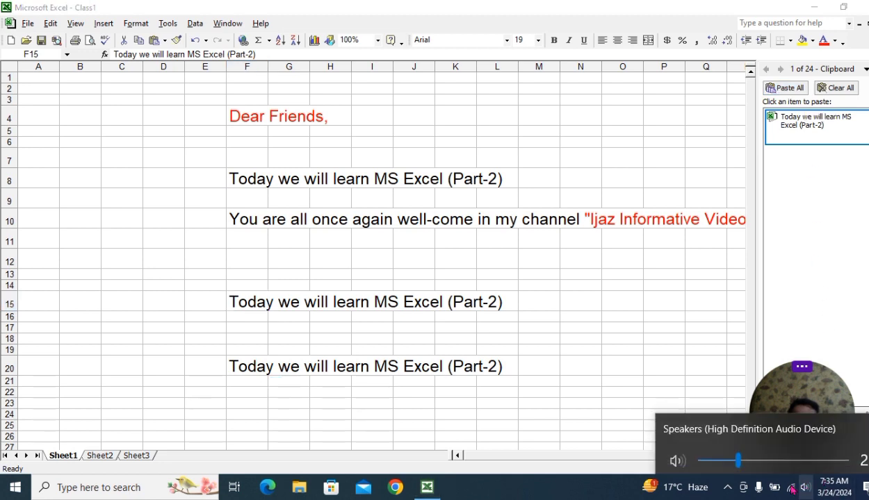
drag(738, 455, 713, 456)
click(632, 351)
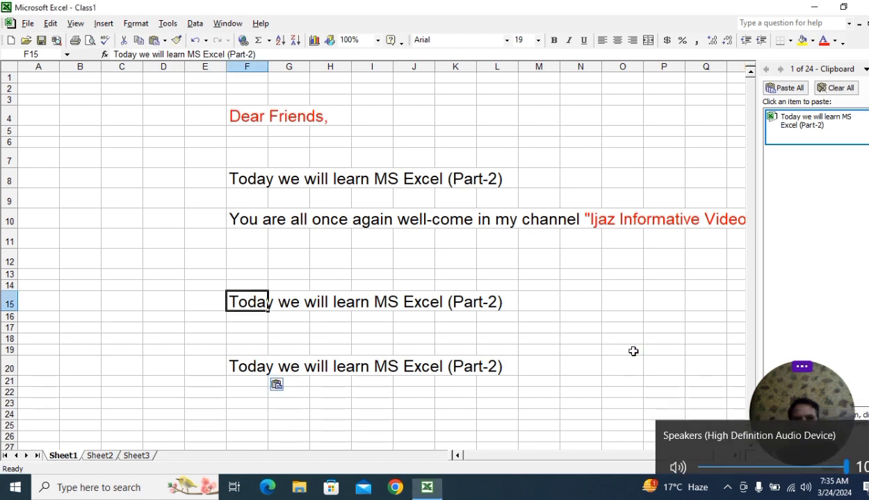
click(614, 295)
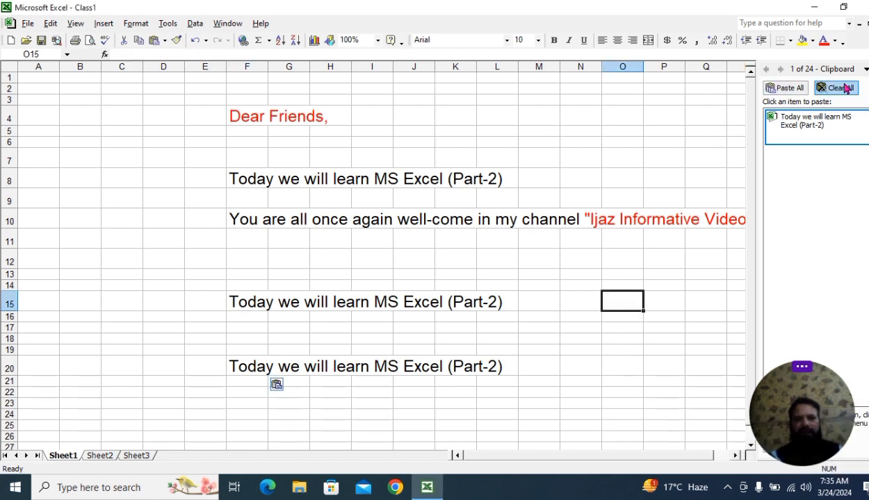
click(413, 142)
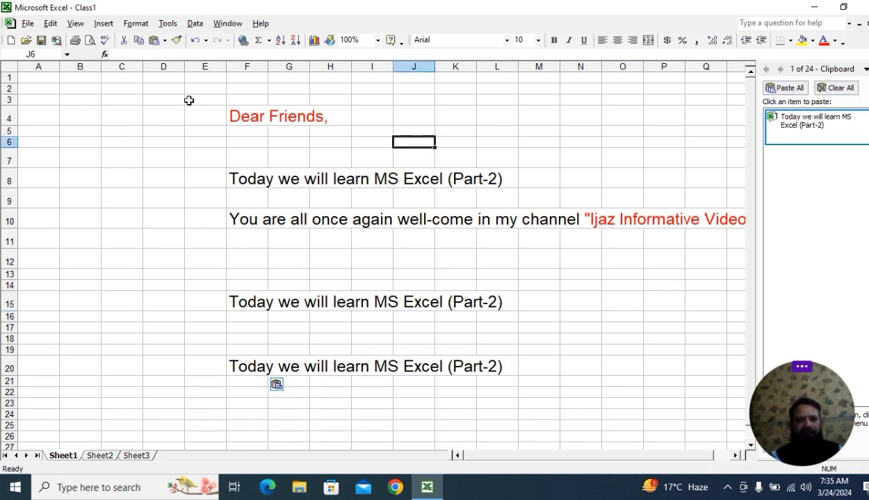
click(50, 23)
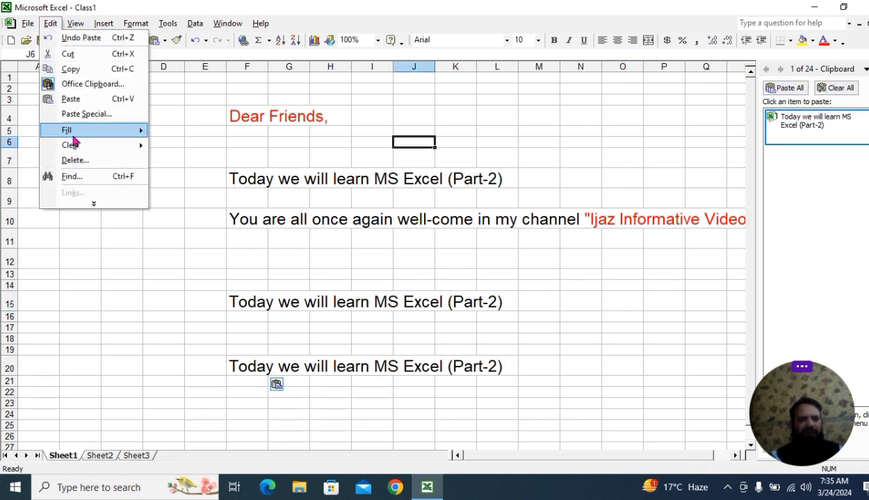
click(74, 82)
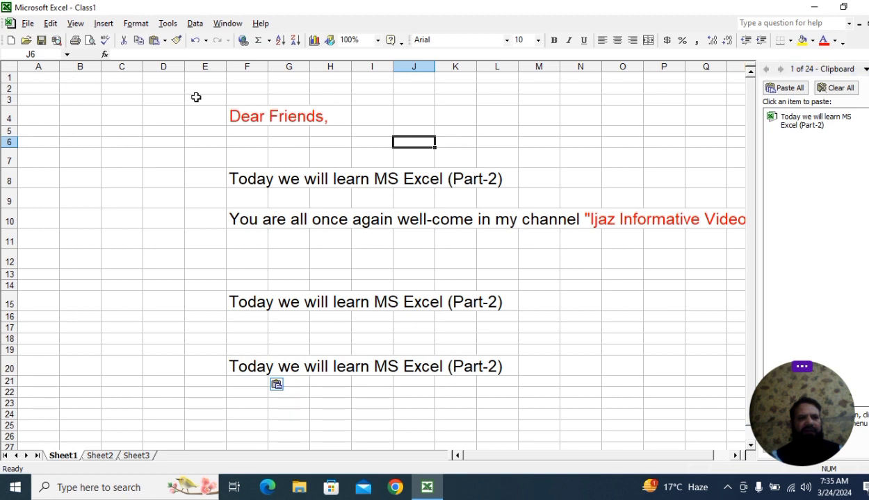
click(75, 24)
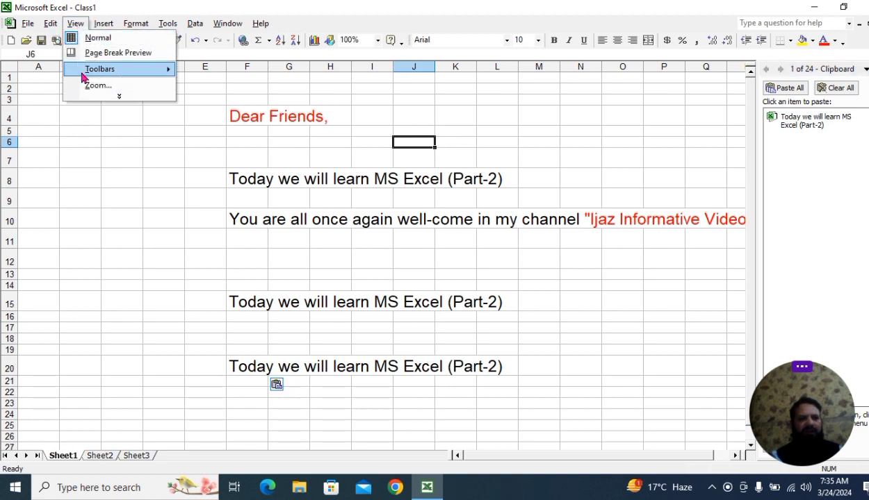
mouse_move(47, 25)
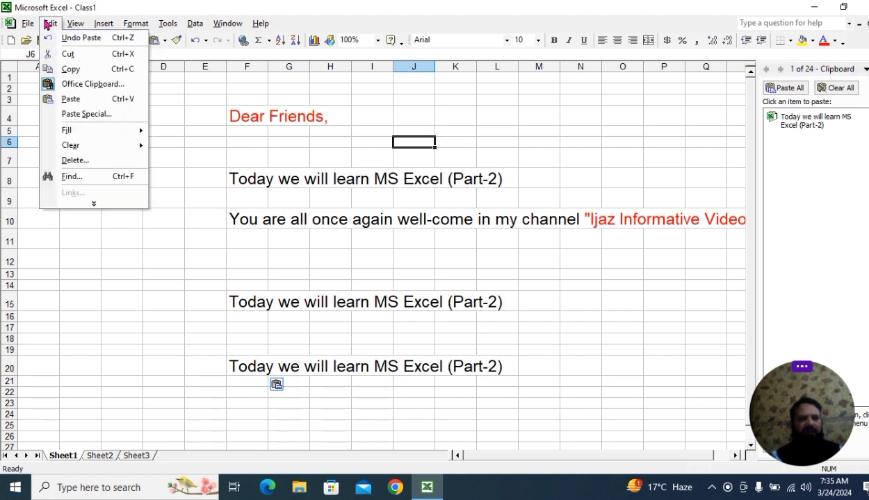
click(71, 84)
click(75, 23)
mouse_move(48, 26)
click(80, 85)
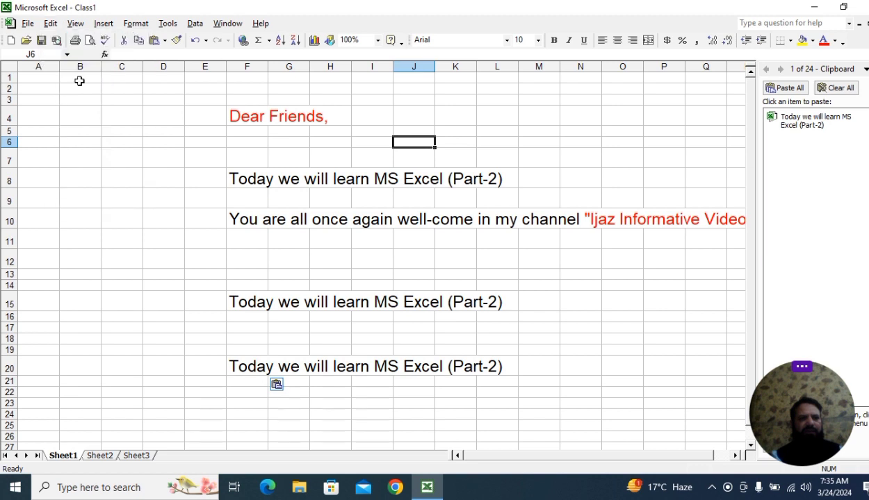
click(50, 23)
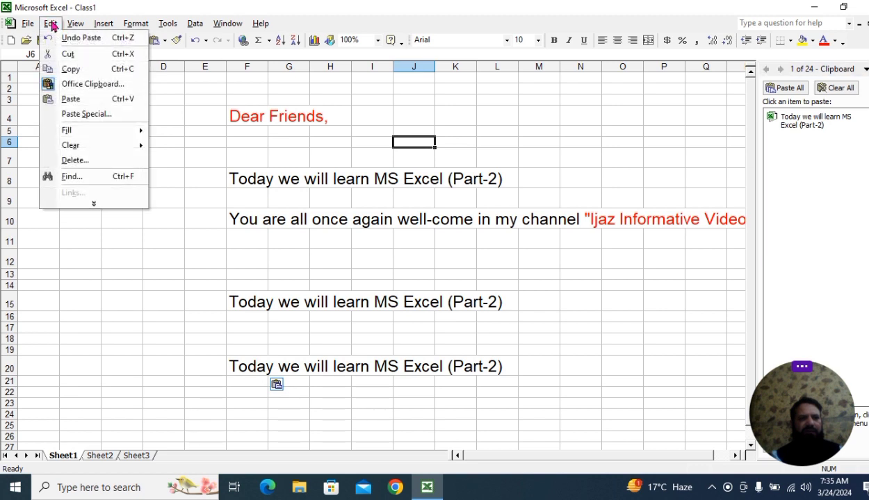
click(102, 206)
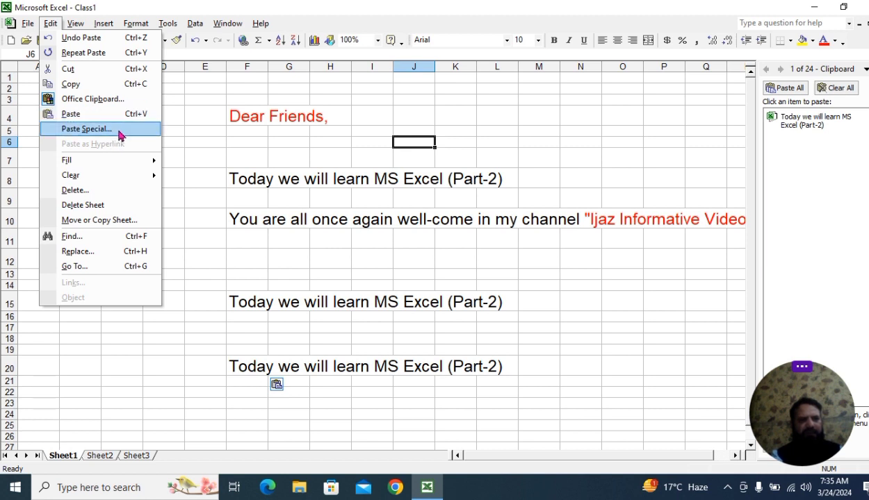
mouse_move(116, 161)
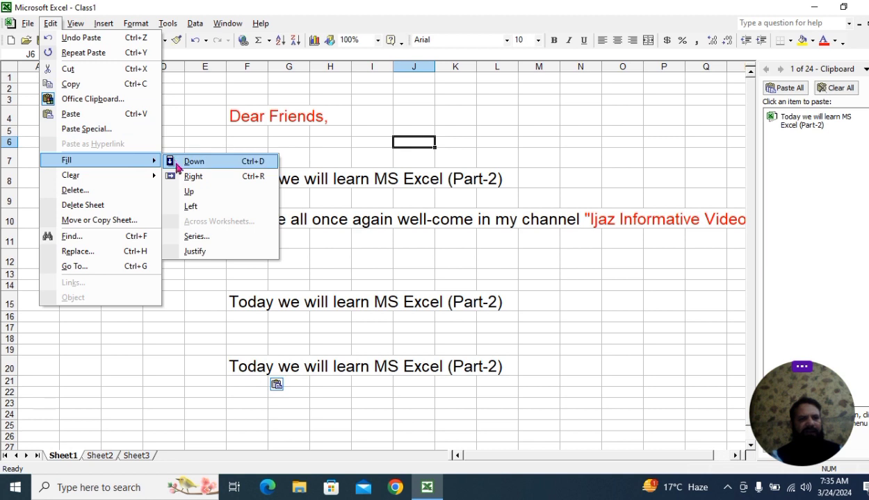
click(243, 337)
- Enter the number 1 in cell B7
click(85, 158)
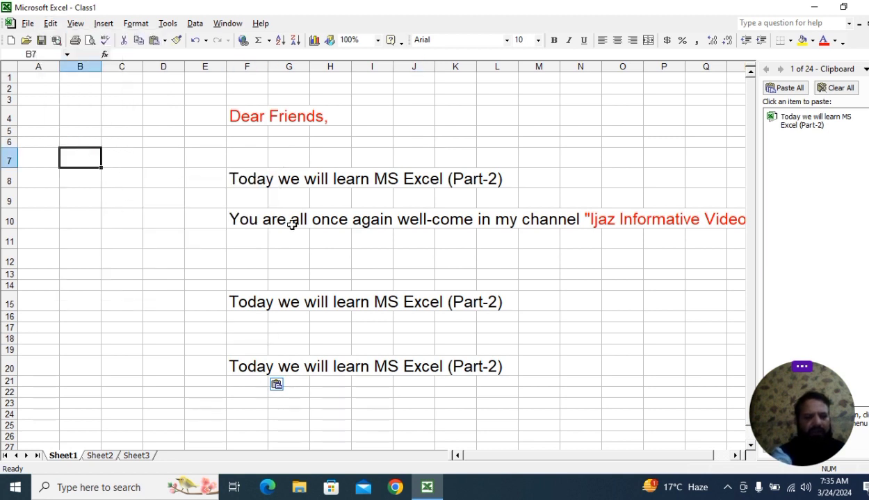
text(1)
click(258, 239)
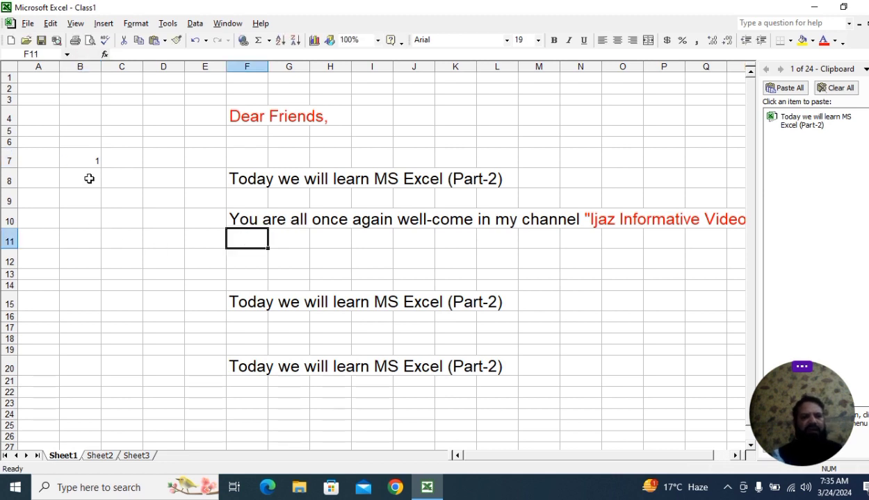
- Fill the value in cell B7 down through cell B21 so every cell in the range holds 1
drag(91, 159, 85, 384)
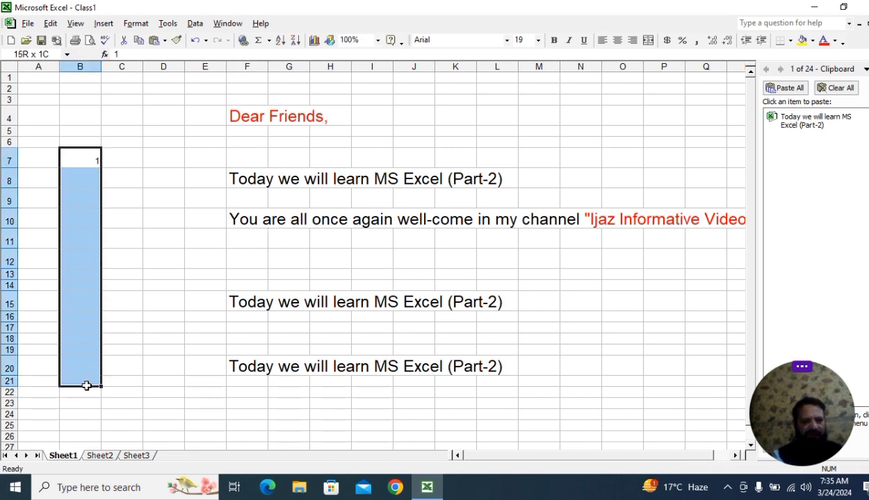
click(50, 23)
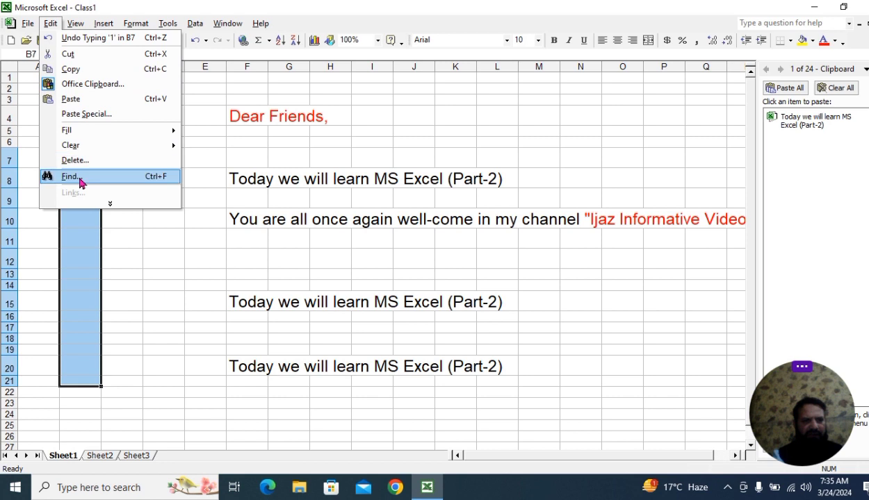
mouse_move(99, 133)
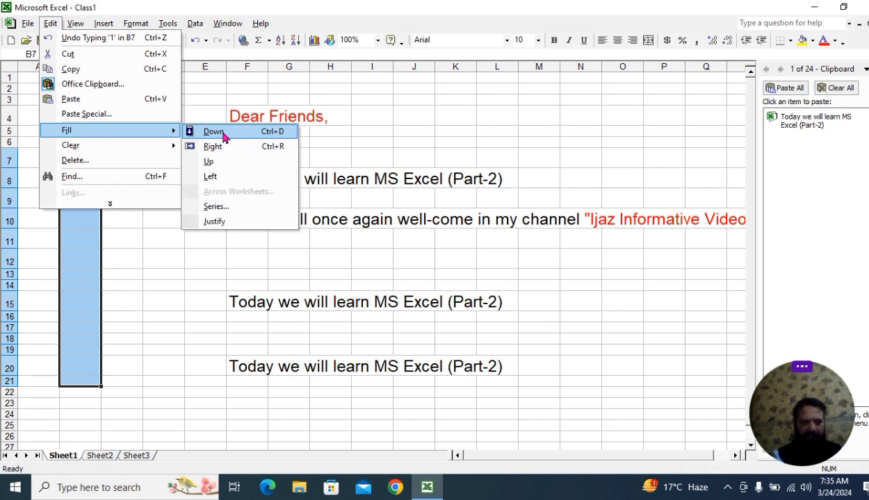
click(222, 134)
click(202, 259)
drag(90, 155, 87, 367)
click(227, 349)
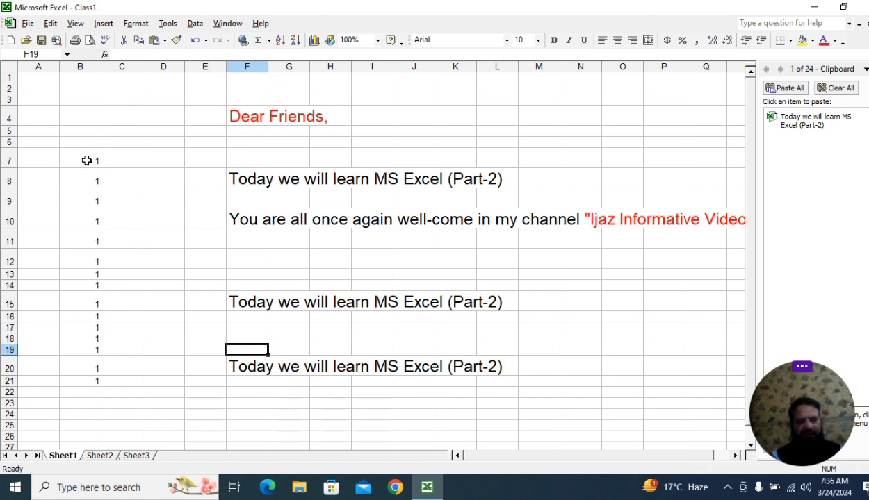
- Undo the downward fill in column B and select cell B7
key(ctrl+z)
click(203, 238)
click(89, 160)
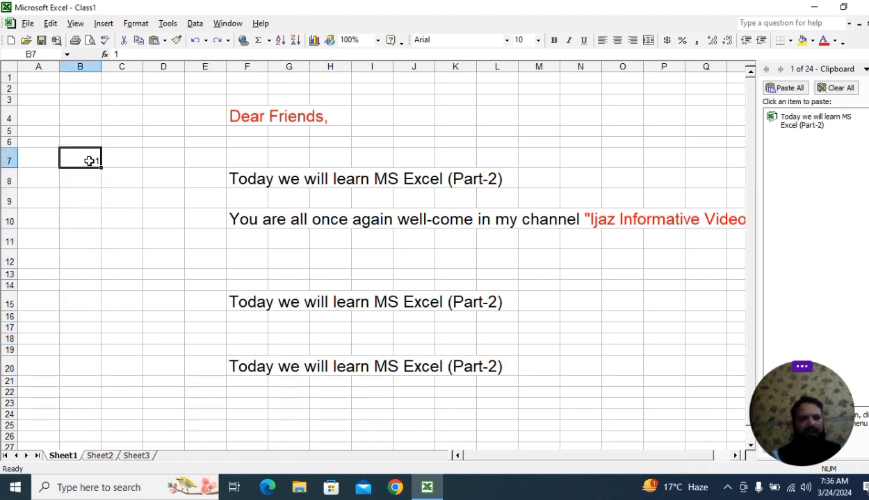
- Fill B7:B21 with a linear series in columns, using step value 1 and an empty stop value
drag(89, 164, 76, 376)
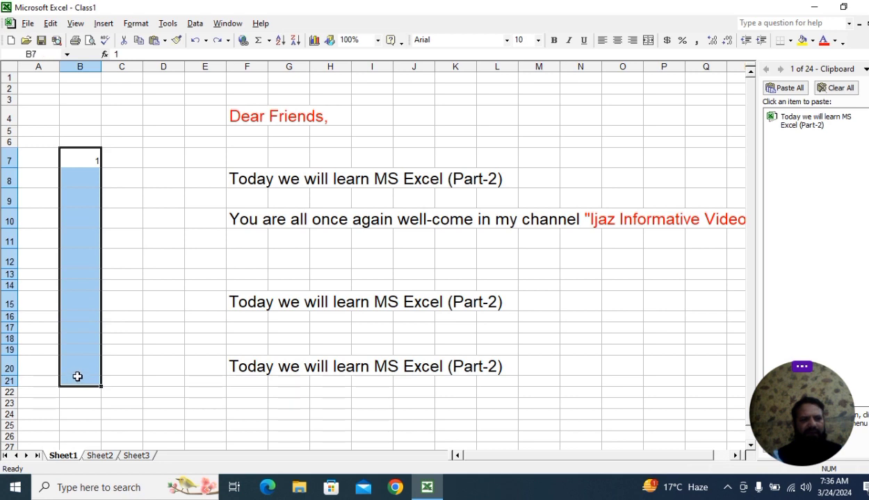
click(46, 26)
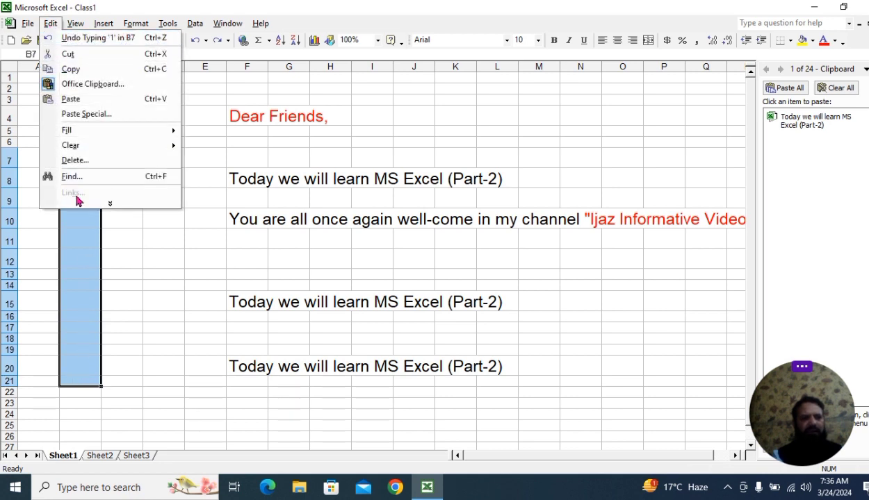
mouse_move(110, 129)
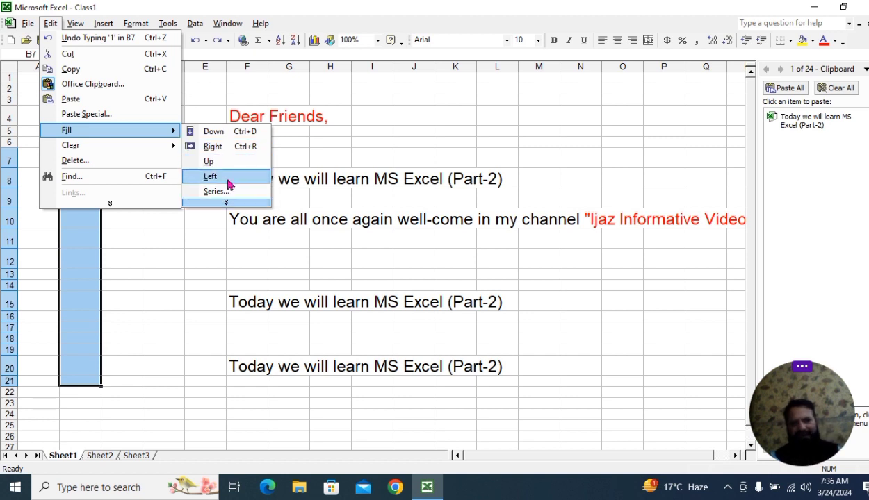
click(237, 192)
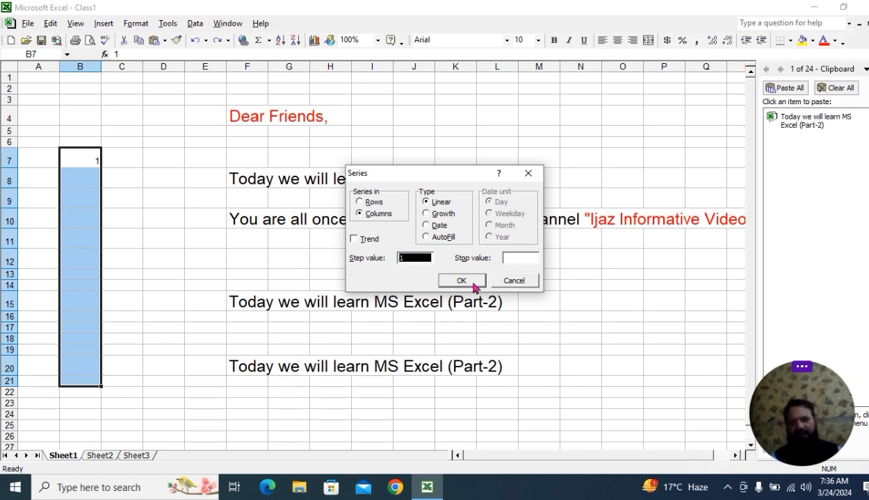
click(521, 260)
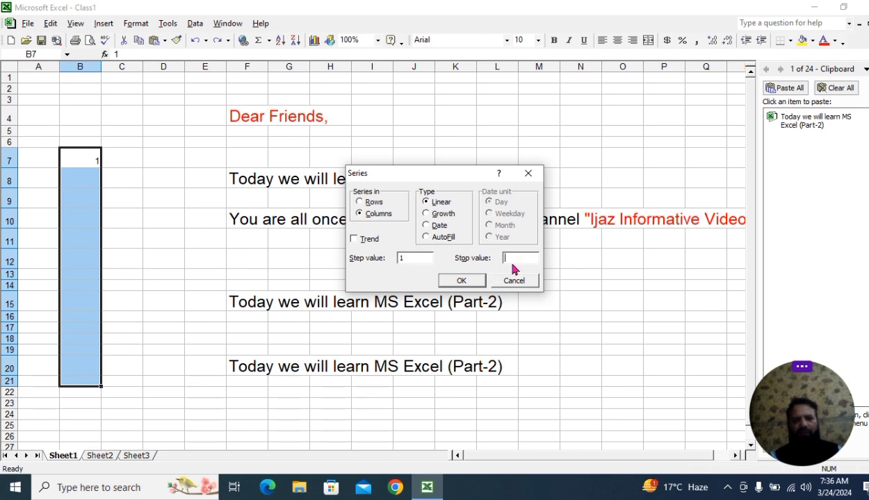
text(1)
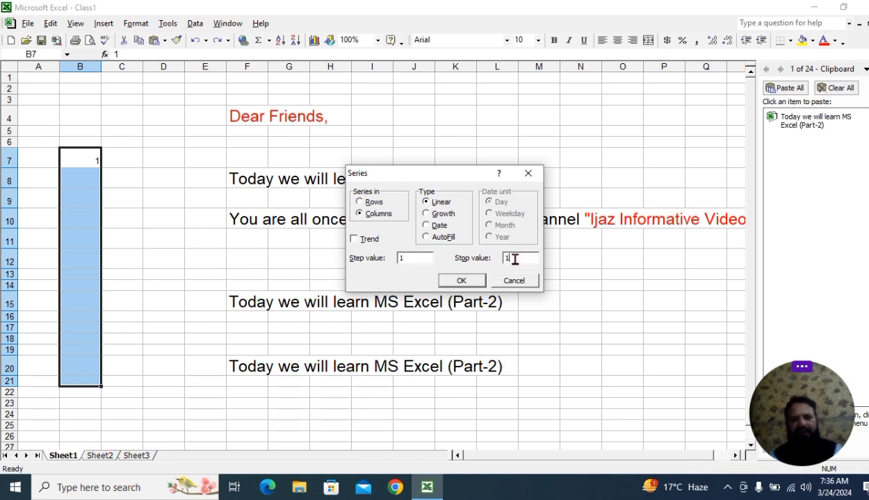
text(0)
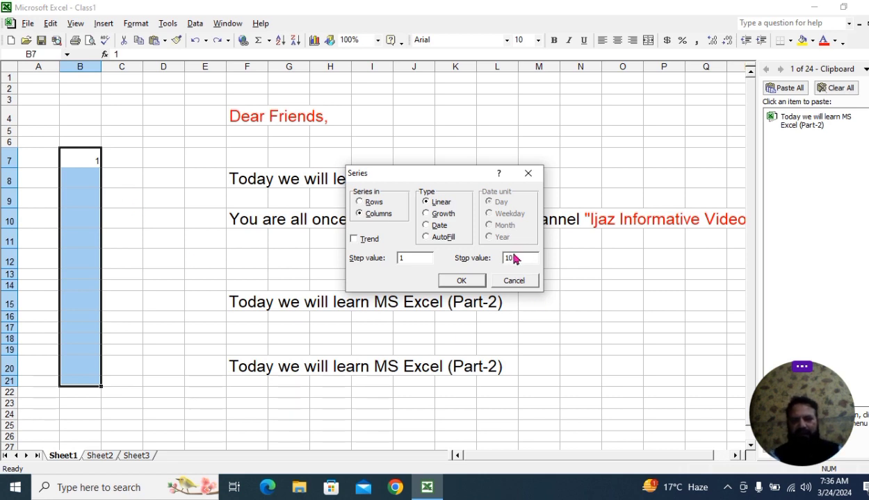
drag(515, 258, 486, 259)
key(BackSpace)
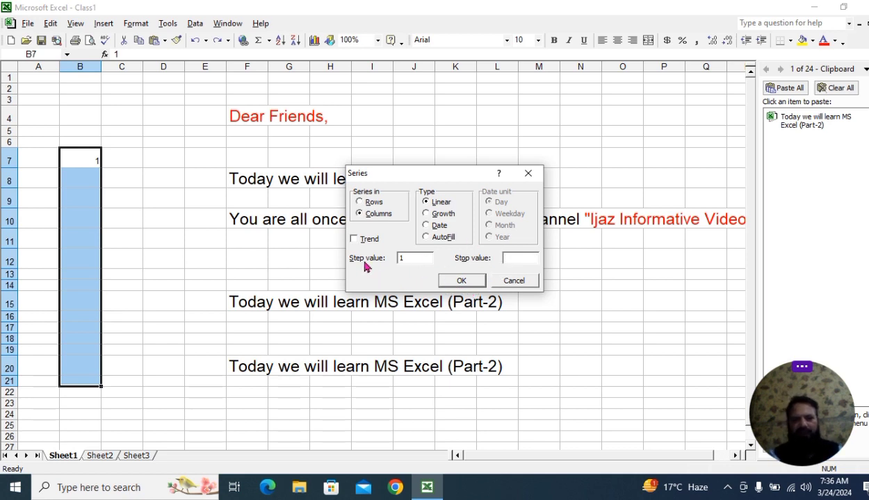
click(468, 283)
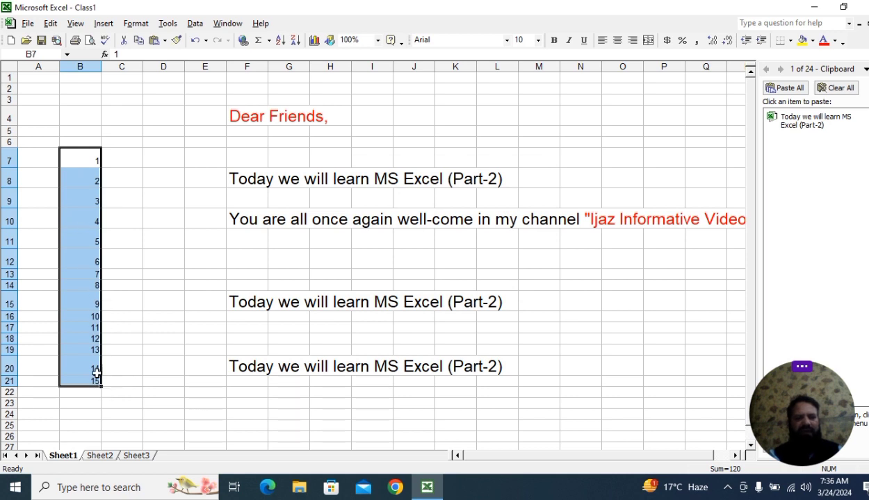
click(258, 351)
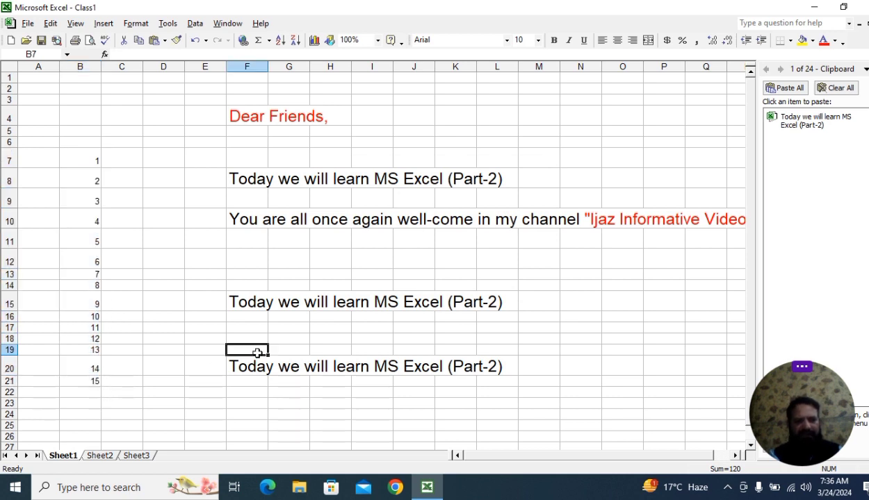
click(201, 393)
click(88, 381)
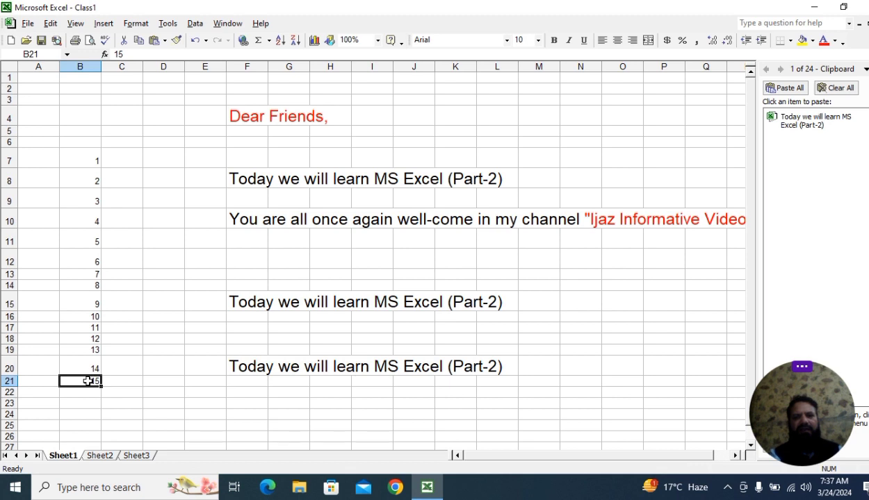
click(183, 367)
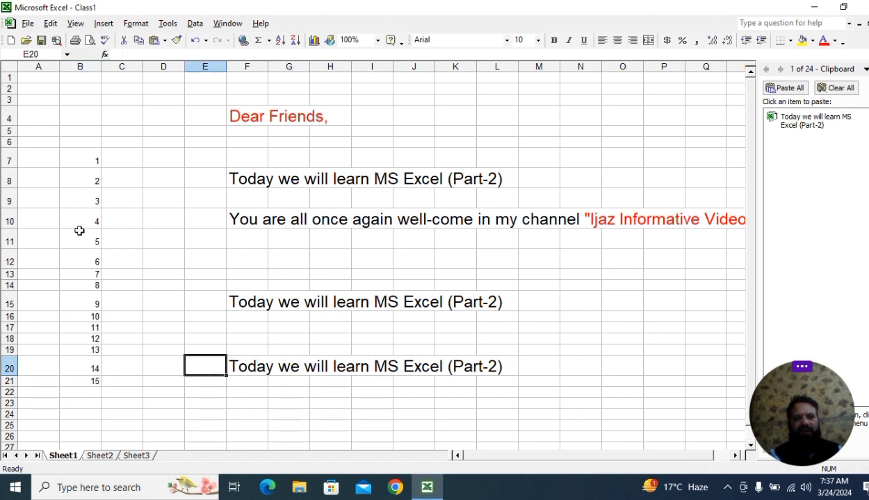
- Undo the series fill in column B
click(146, 314)
key(ctrl+z)
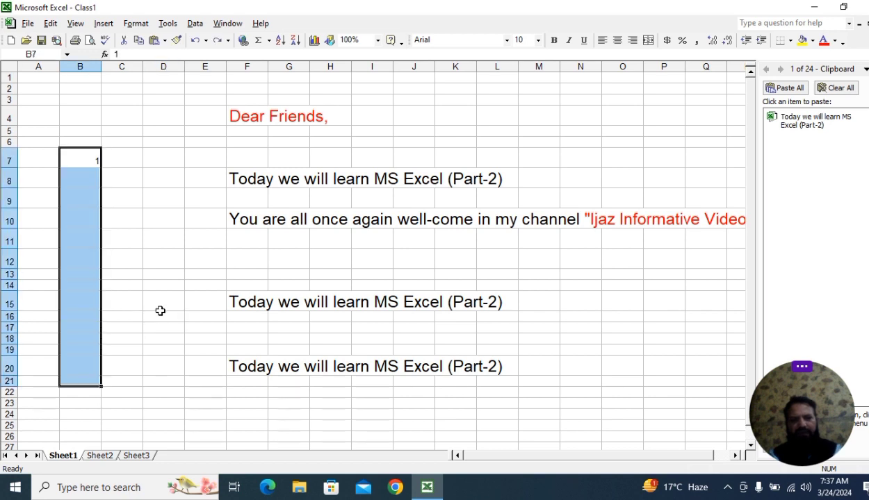
click(192, 279)
- Set the font size of the range B7:C23 to 14
drag(84, 156, 141, 406)
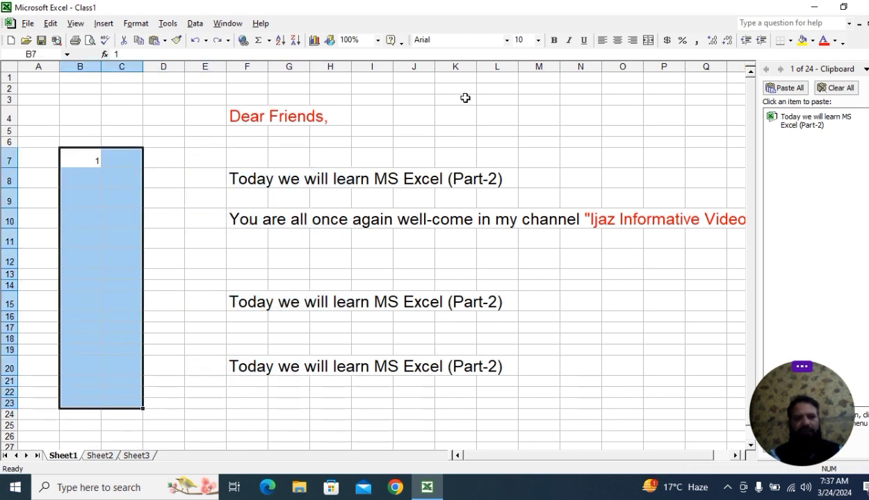
click(523, 39)
text(14)
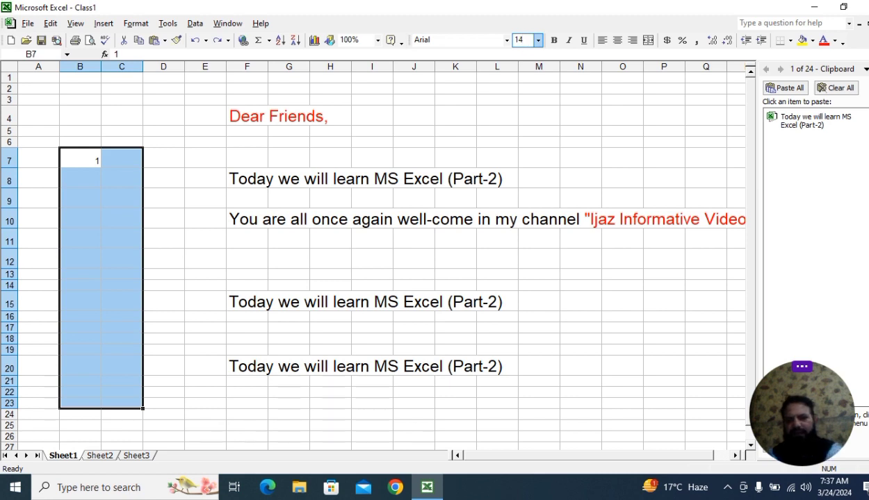
key(Return)
click(330, 221)
click(256, 277)
drag(90, 158, 80, 375)
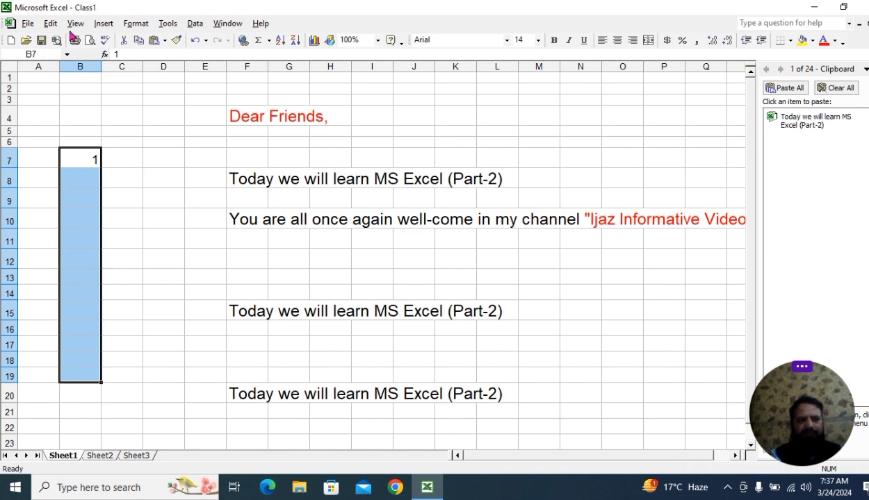
click(50, 23)
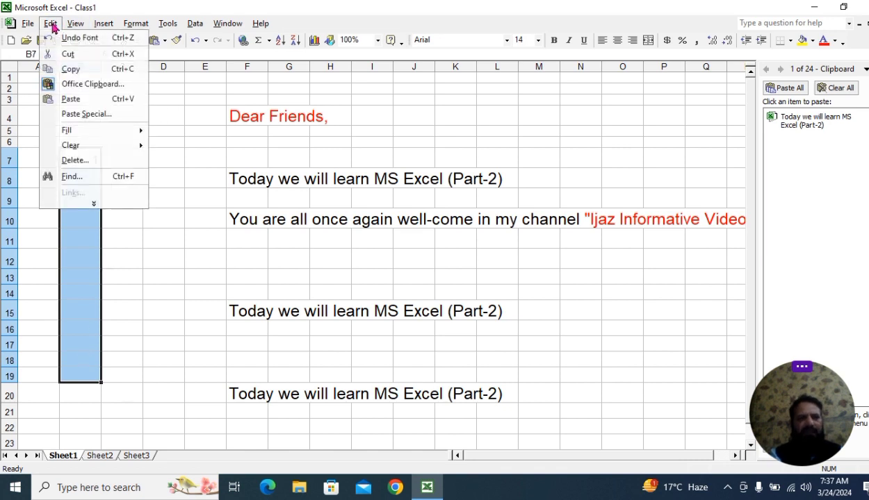
click(106, 205)
mouse_move(107, 179)
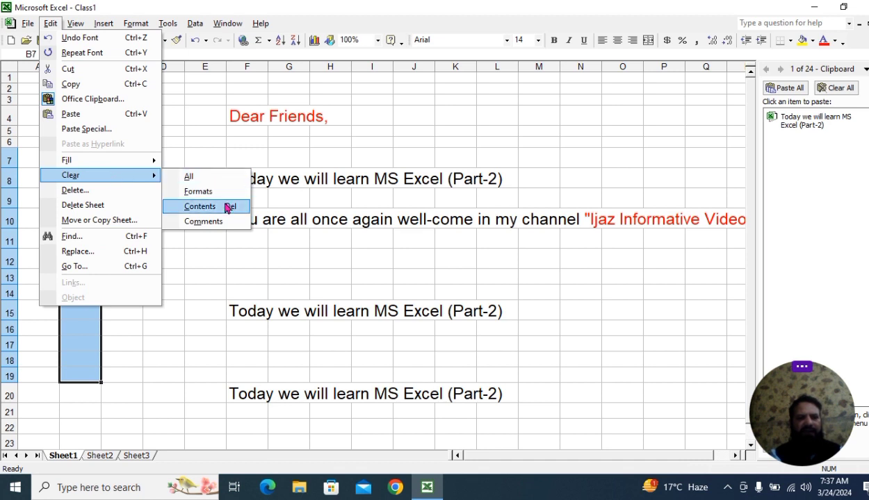
click(277, 274)
click(253, 258)
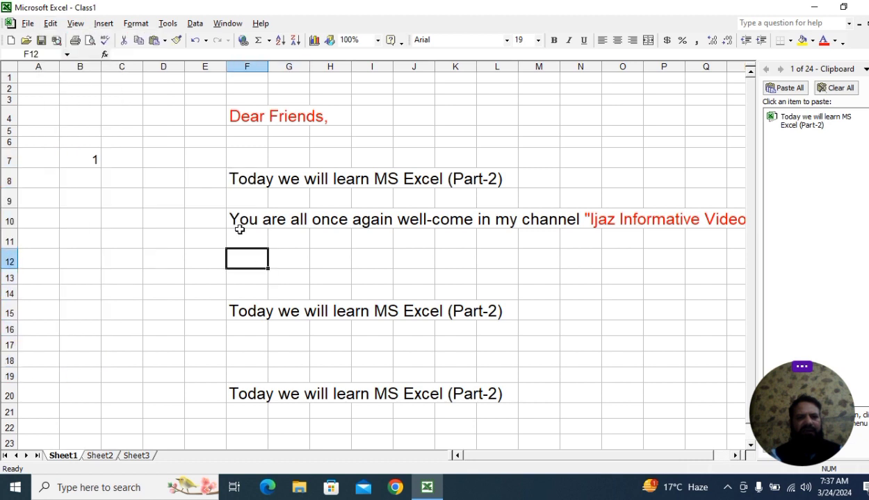
- Make the text in cell F8 bold and set its font to Times New Roman
click(247, 178)
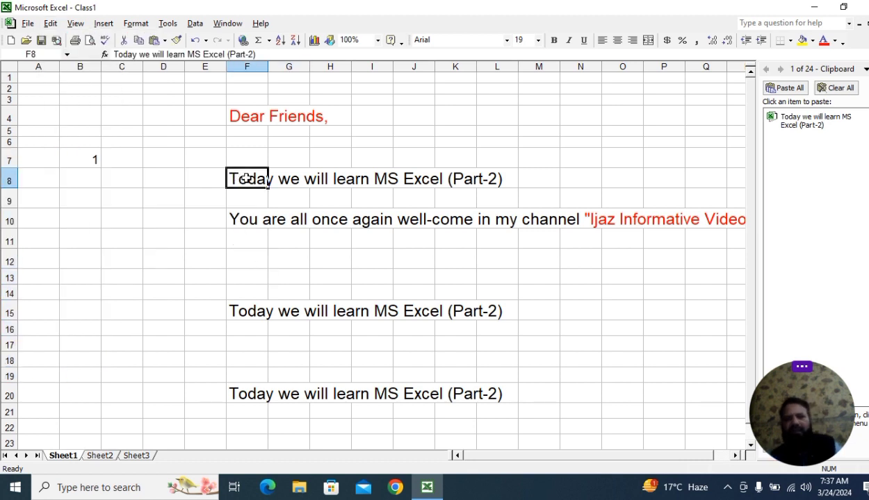
click(554, 41)
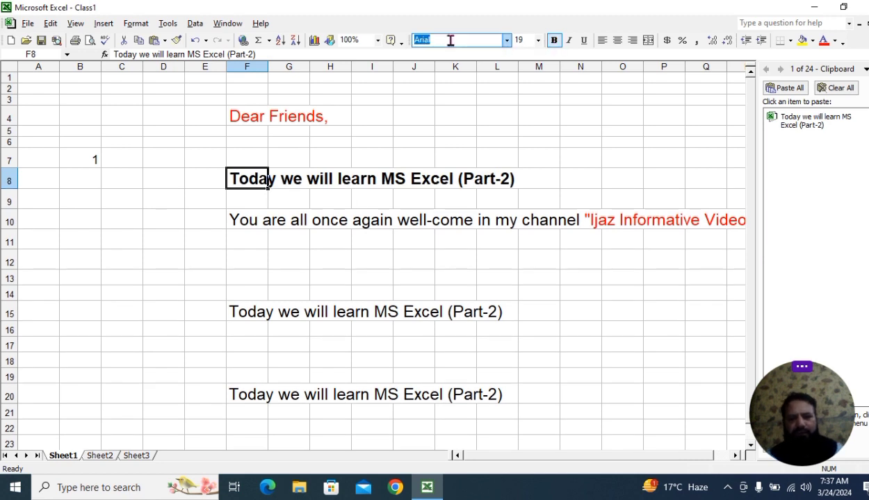
text(Times New Roman)
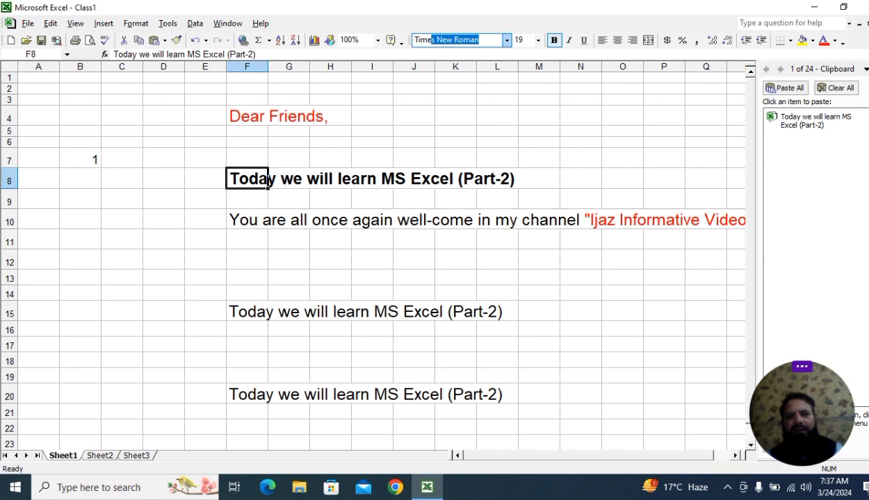
key(Return)
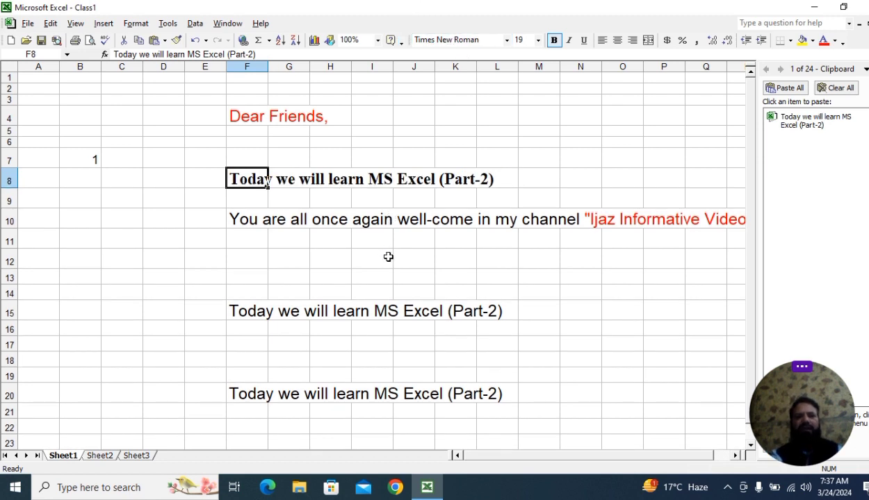
click(361, 257)
- Change the font colour of the text in cell F8 to Blue
click(258, 179)
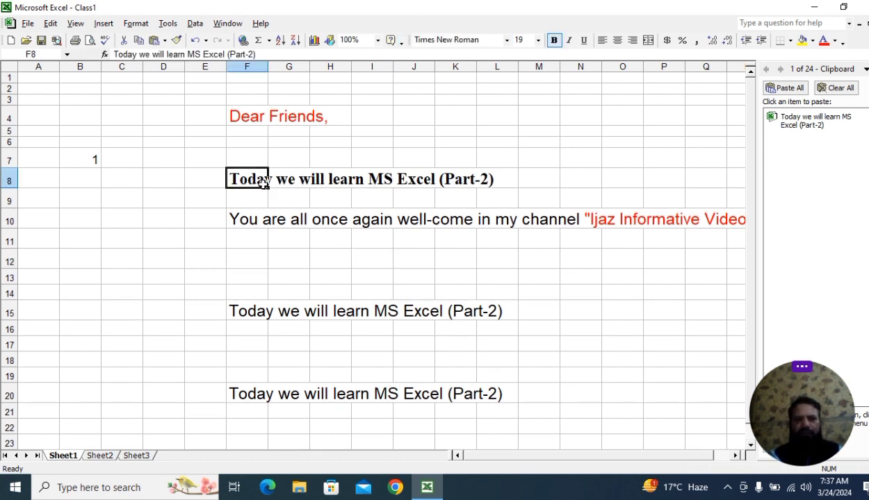
click(836, 42)
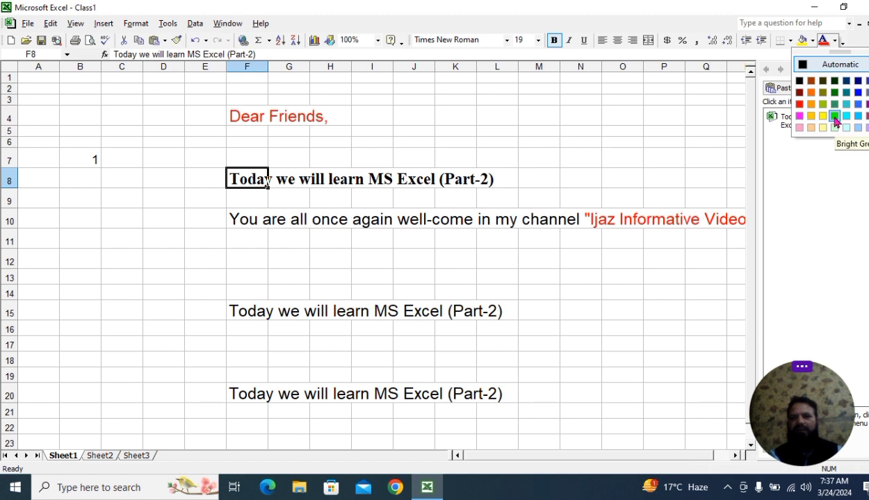
click(858, 94)
click(424, 313)
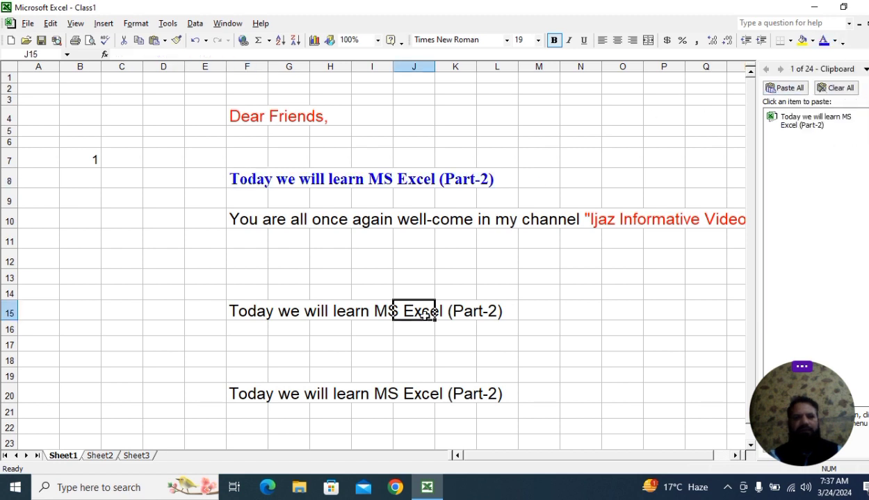
drag(251, 260, 289, 260)
click(398, 288)
- Add a comment reading "this is our class of Excel" to cell F8 and check how it displays
click(247, 184)
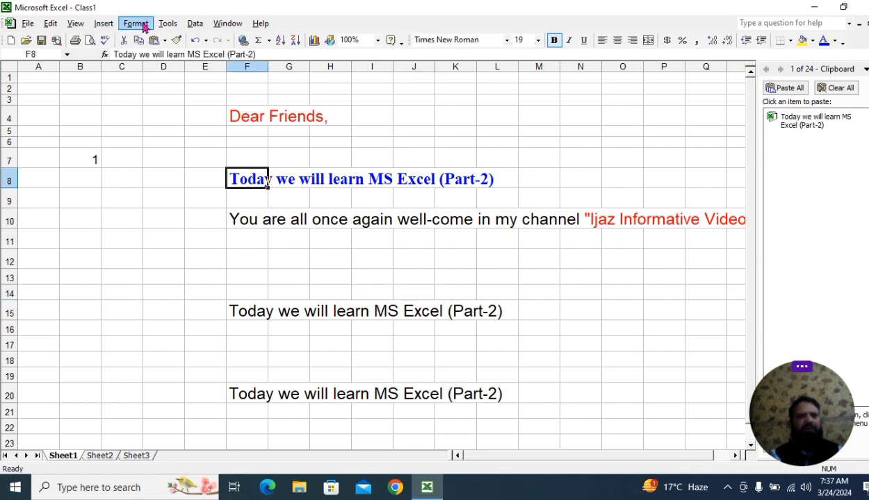
click(104, 25)
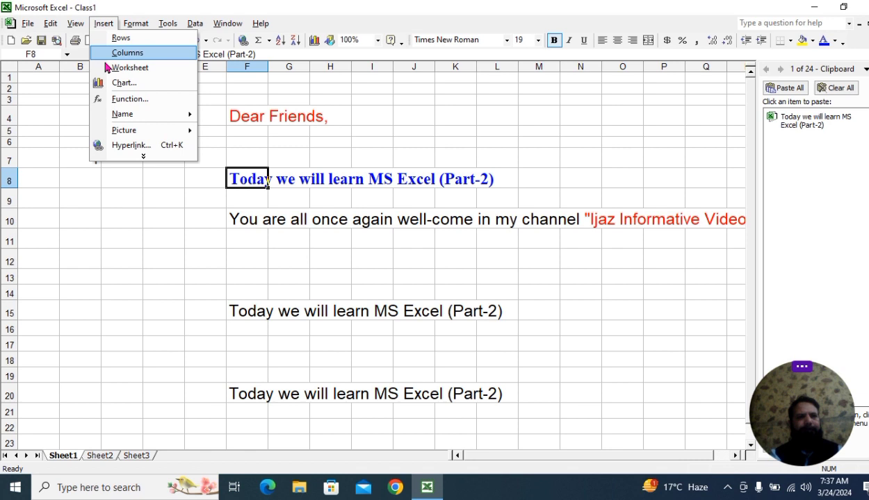
click(145, 158)
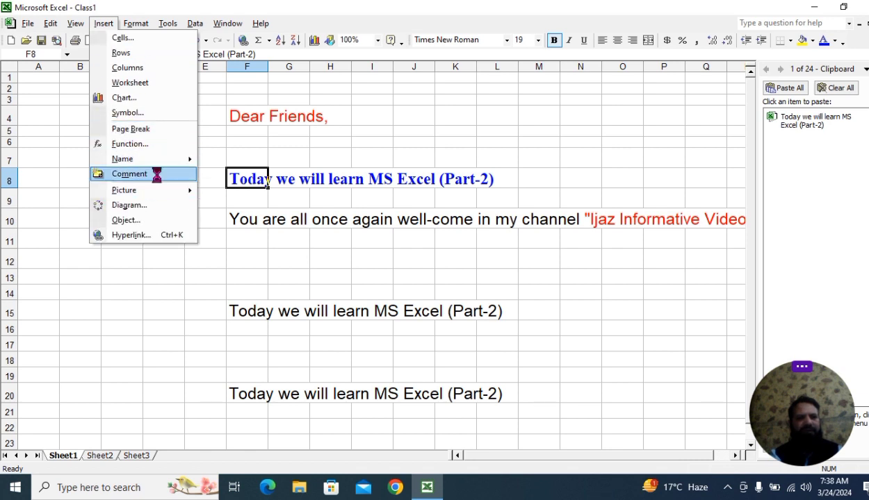
click(129, 174)
text(this is our class of Excel)
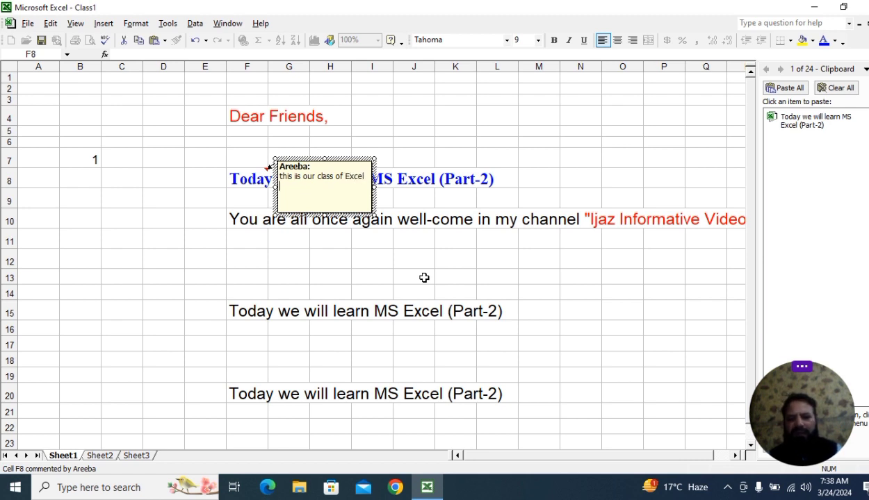
click(419, 294)
click(398, 256)
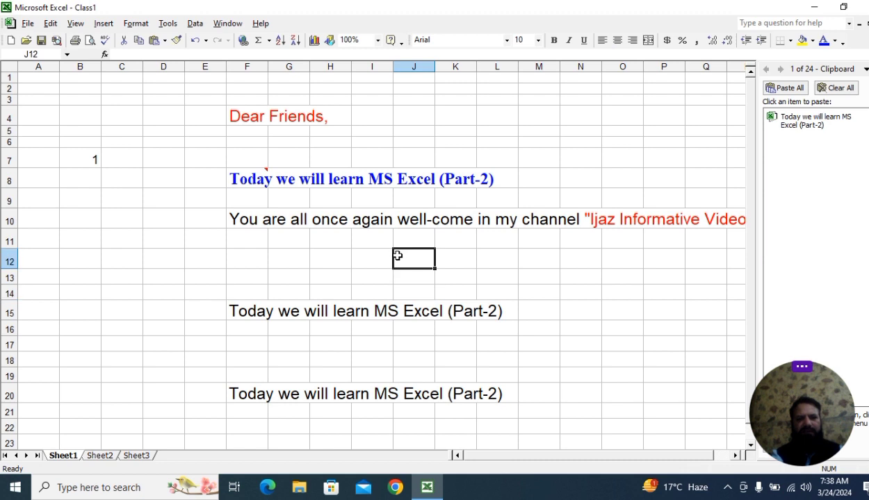
click(252, 174)
click(344, 258)
click(248, 178)
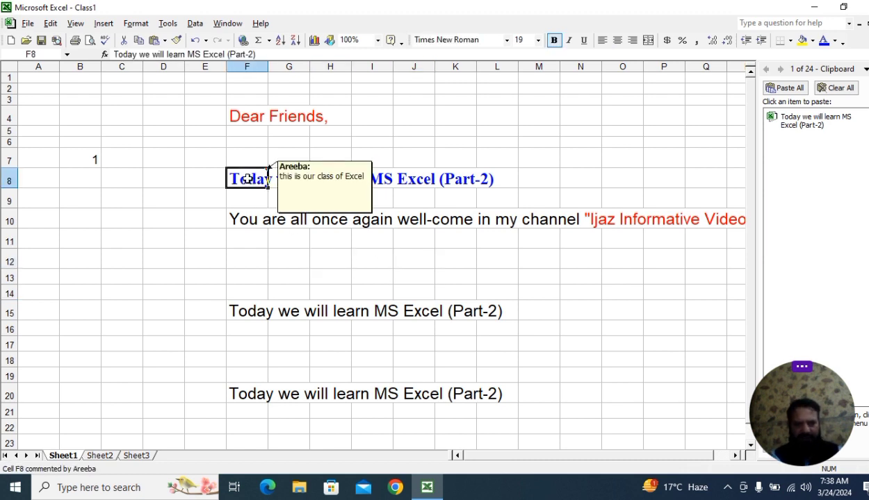
- Clear everything from cell F8, including contents, formats and comment, and undo the clearing
click(50, 24)
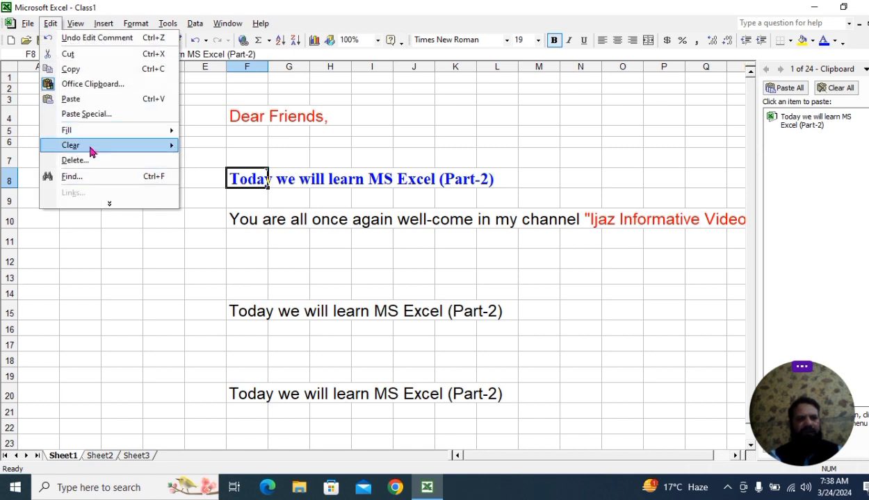
mouse_move(96, 151)
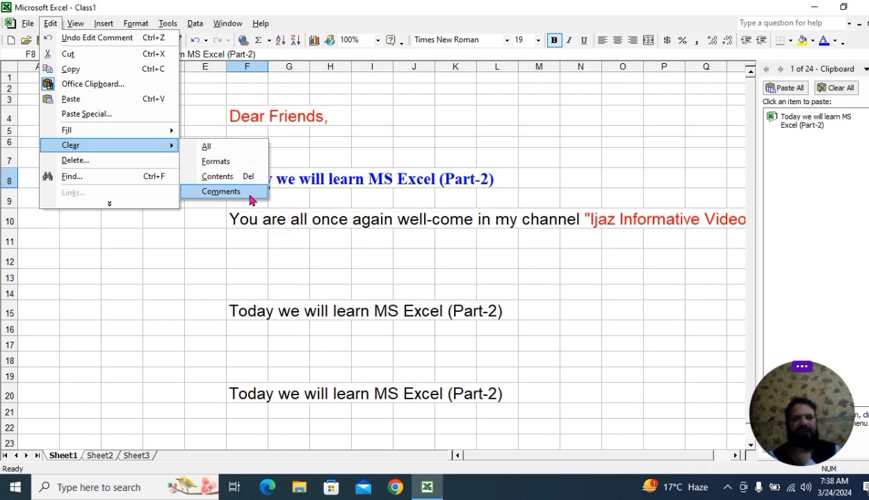
click(332, 276)
click(254, 180)
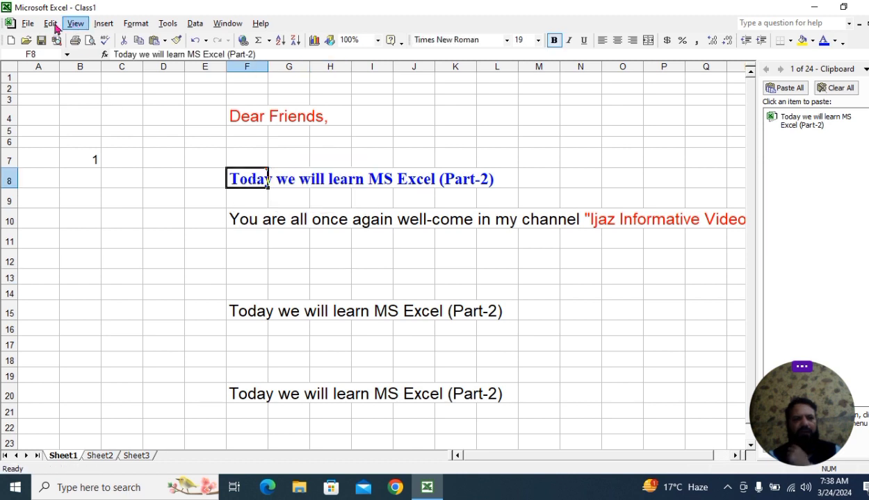
click(52, 25)
mouse_move(171, 145)
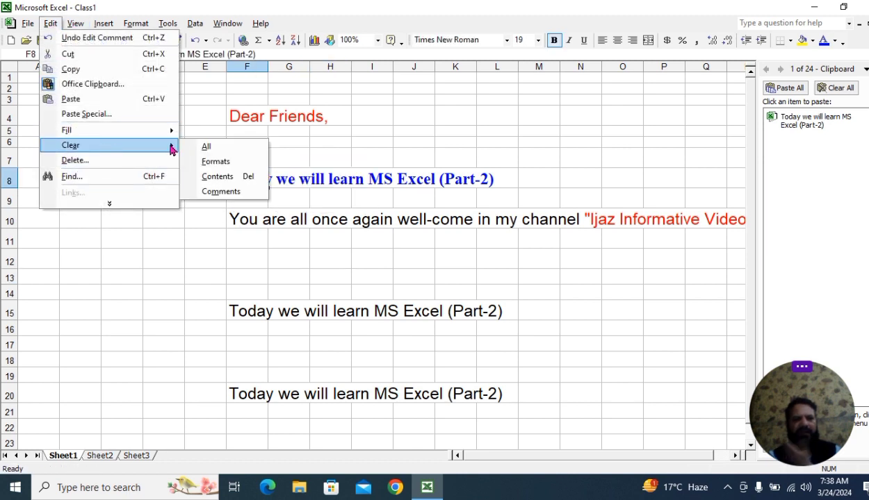
click(208, 146)
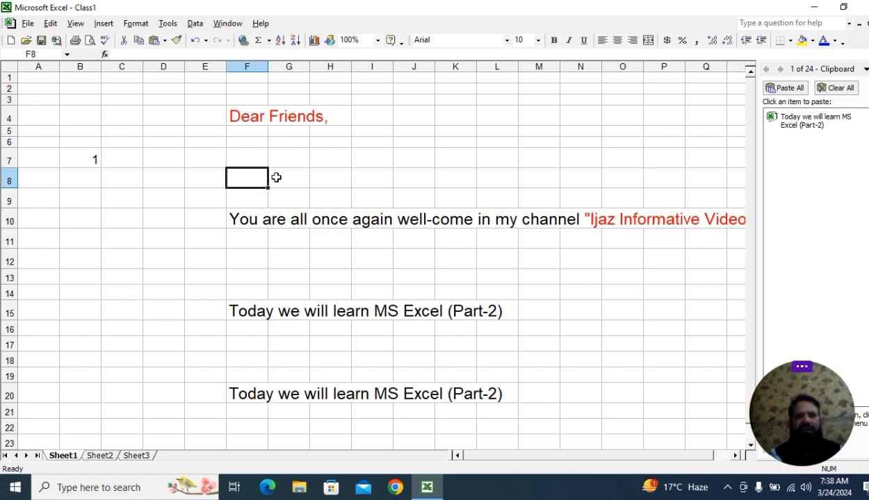
text(Today we will learn MS Excel (Part-2))
click(328, 256)
- Clear only the formats of cell F8, keeping its text and comment
click(263, 177)
click(50, 23)
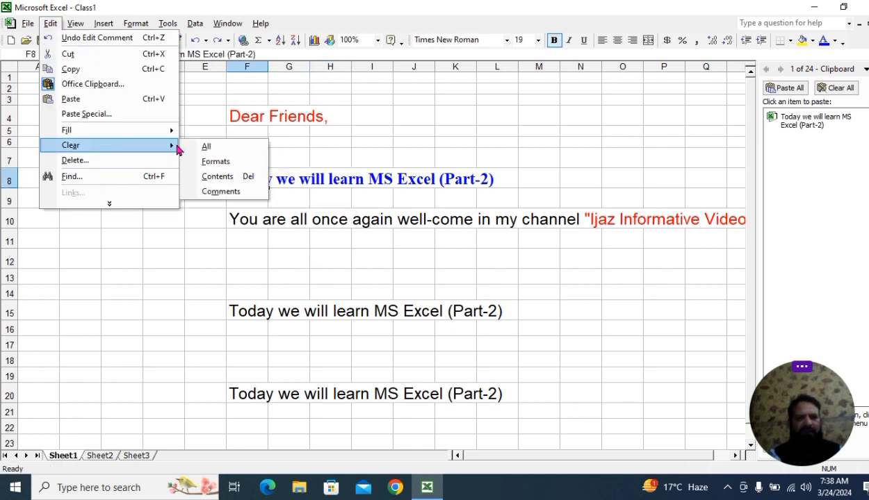
click(232, 161)
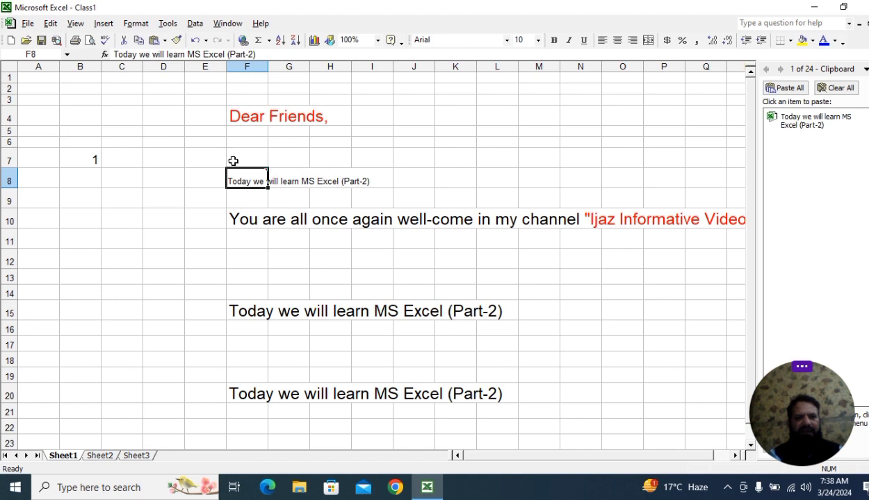
click(313, 275)
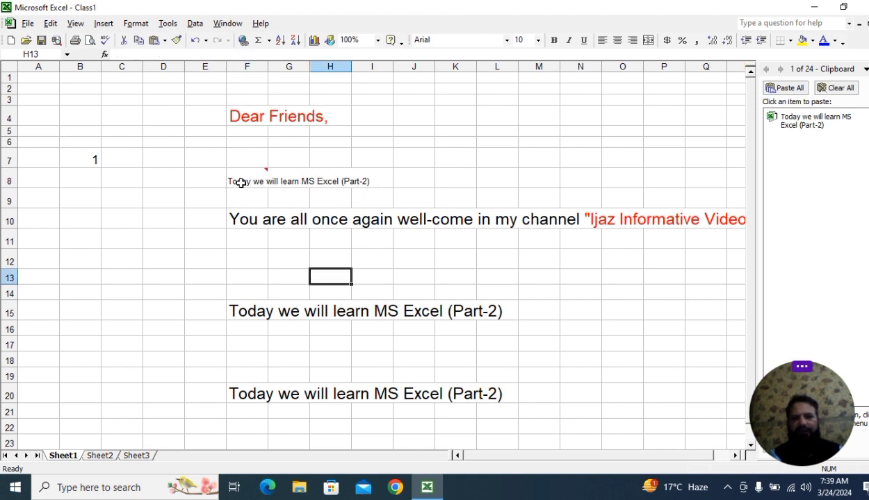
click(240, 183)
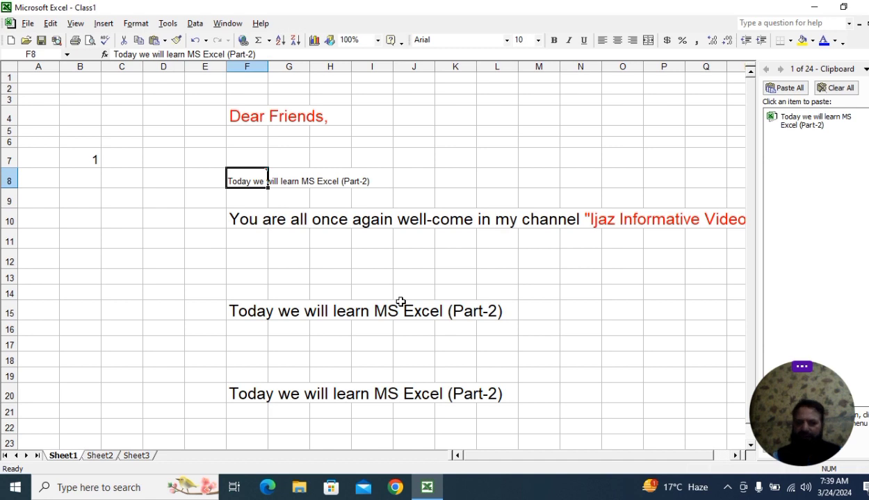
- Undo the format clearing on cell F8 and view the cell's comment
key(ctrl+z)
click(372, 307)
click(245, 182)
click(322, 289)
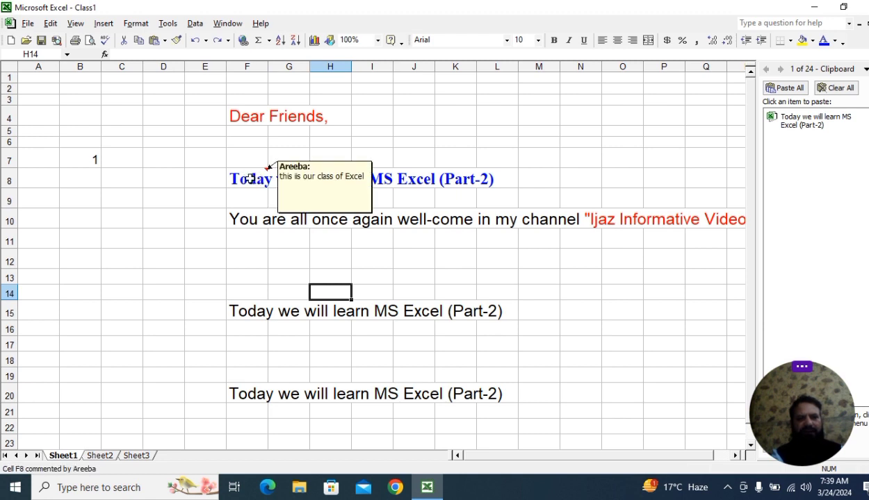
click(248, 237)
- Clear only the comment from cell F8 and check the cell for it
click(247, 180)
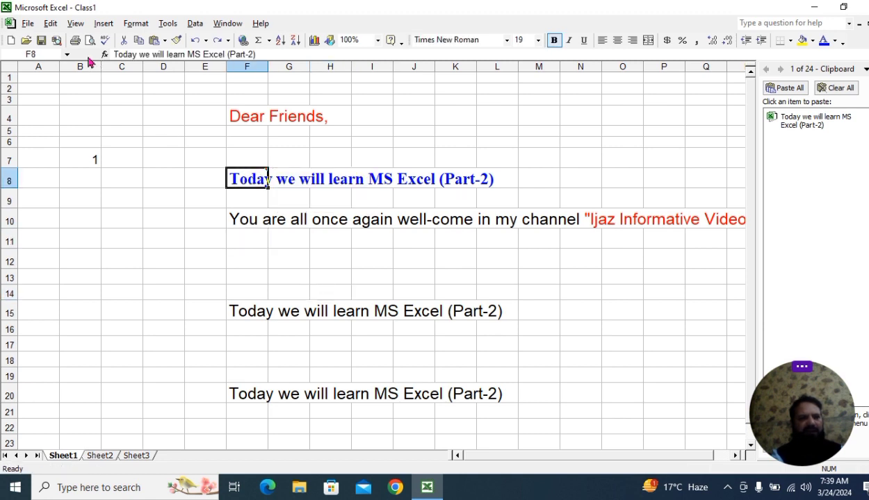
click(51, 23)
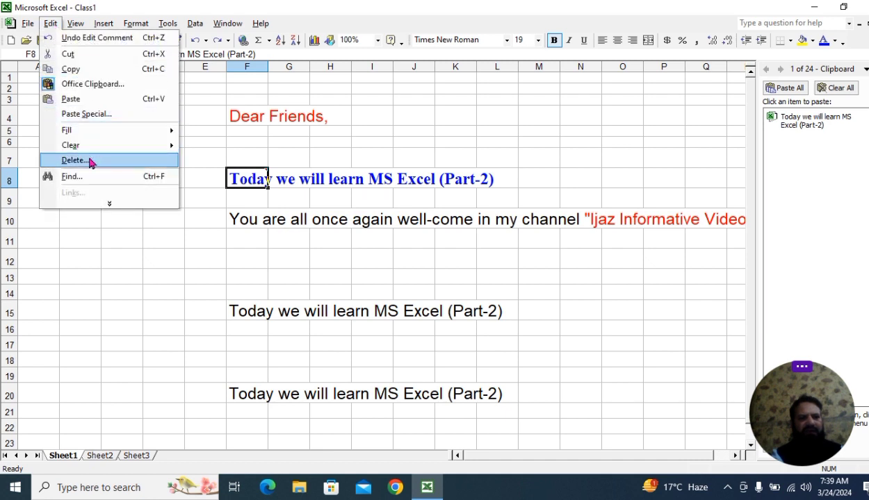
mouse_move(146, 149)
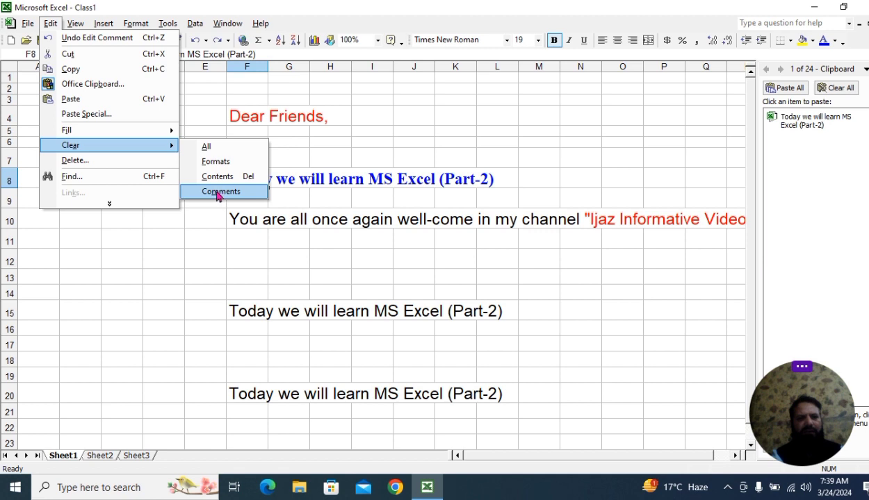
click(245, 192)
click(382, 280)
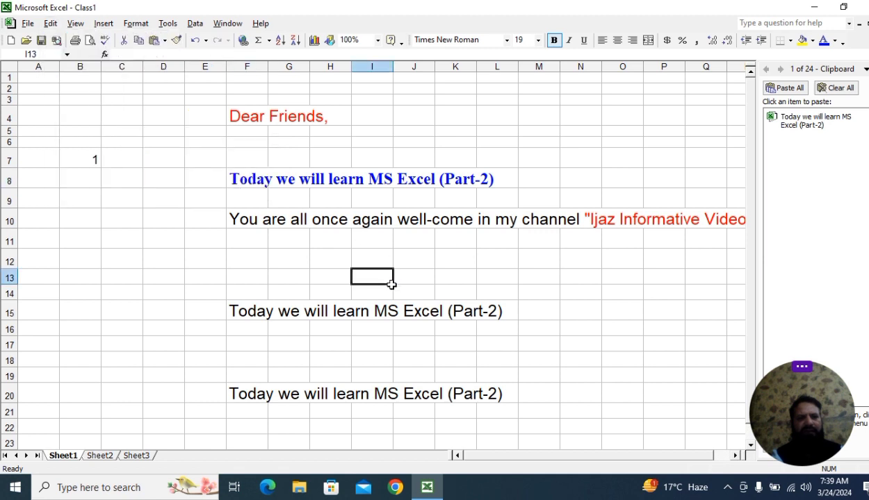
click(257, 178)
click(282, 267)
click(256, 178)
click(283, 255)
click(258, 178)
click(270, 243)
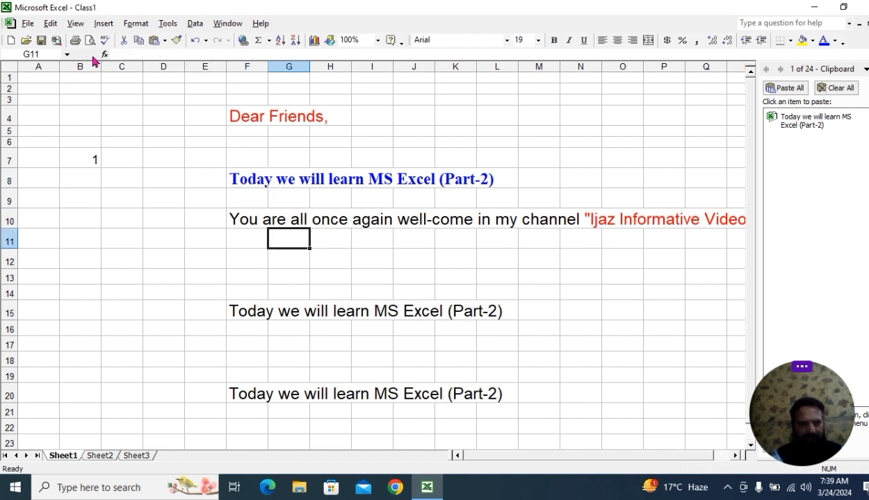
click(50, 23)
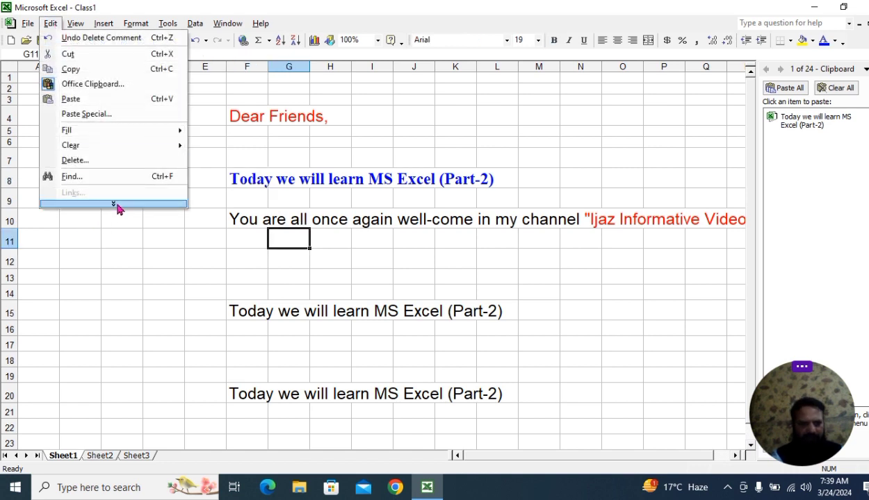
mouse_move(116, 208)
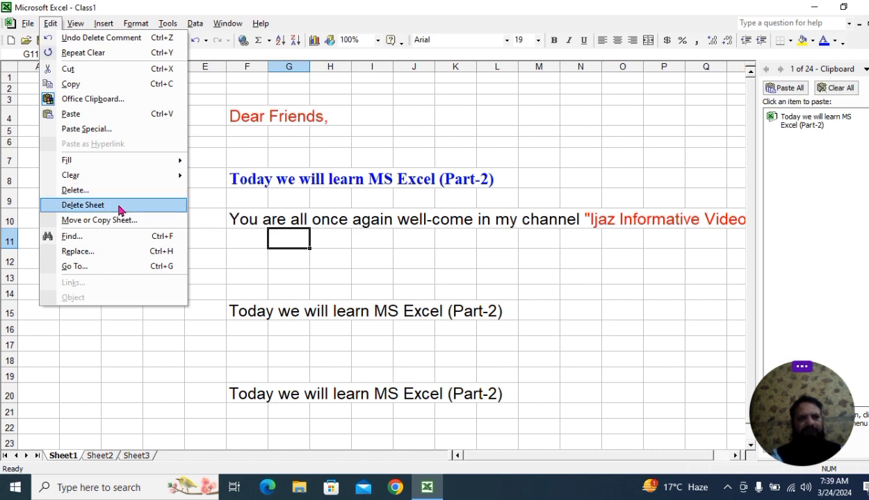
click(281, 326)
drag(320, 346, 325, 330)
- Review the cell deletion options for the range F4:J10 and cancel without deleting anything
drag(231, 109, 431, 222)
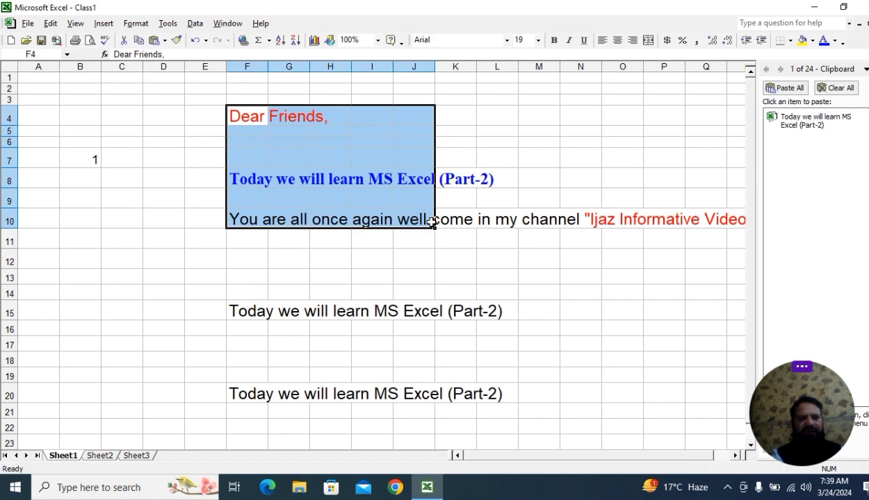
click(50, 22)
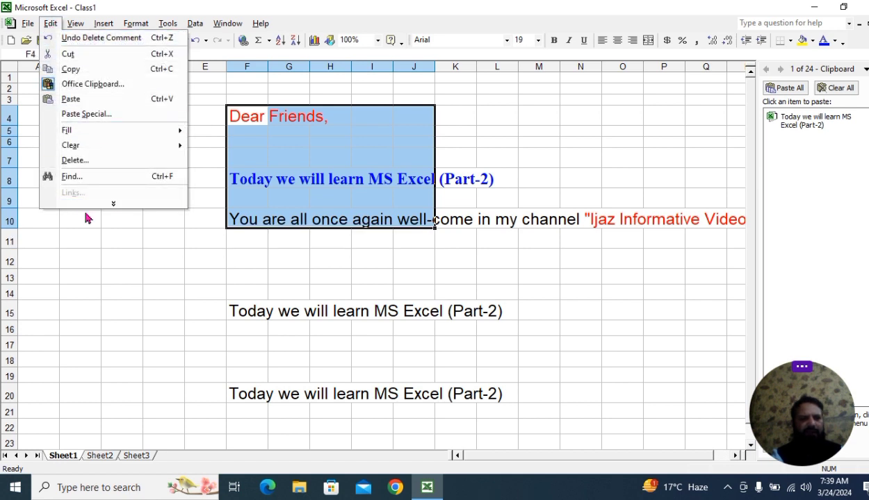
click(115, 204)
click(97, 191)
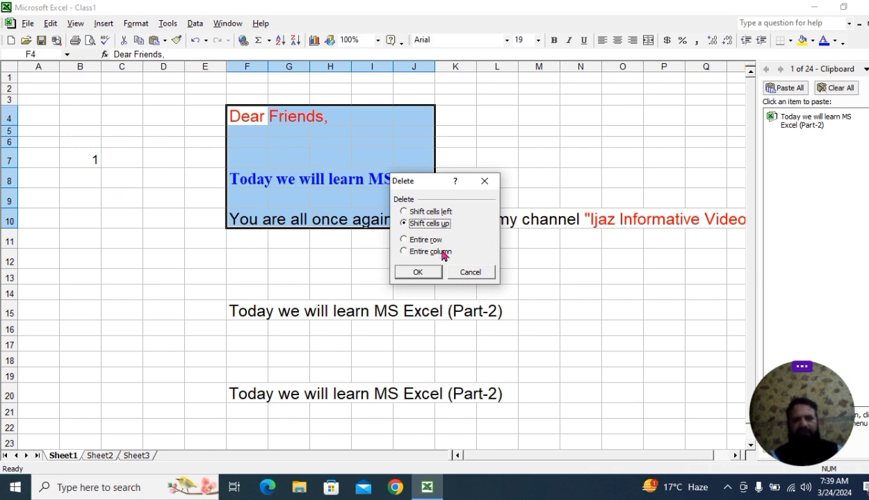
click(479, 272)
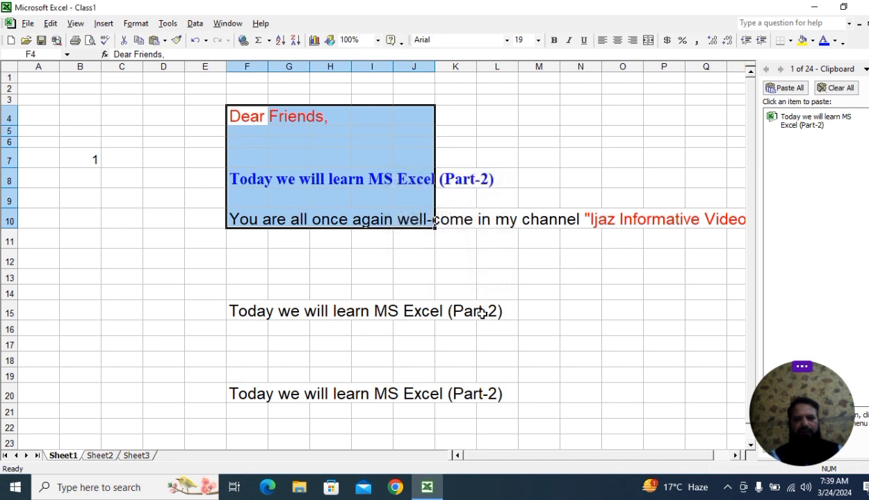
click(481, 310)
drag(258, 240, 477, 289)
drag(381, 374, 372, 360)
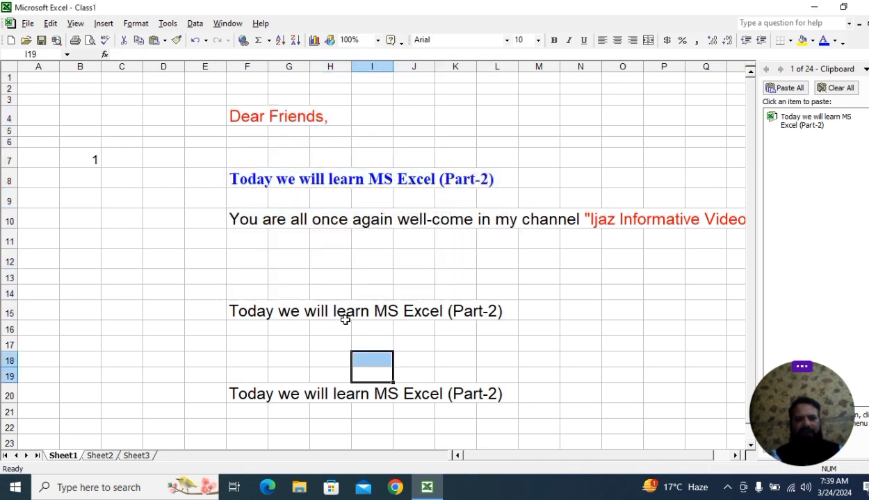
- Delete the contents of the range F8:M20
drag(232, 183, 541, 398)
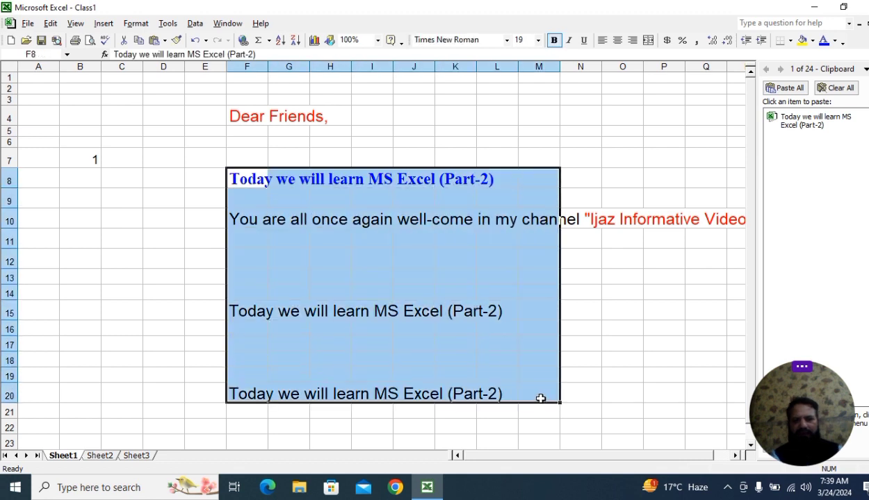
key(Delete)
click(405, 328)
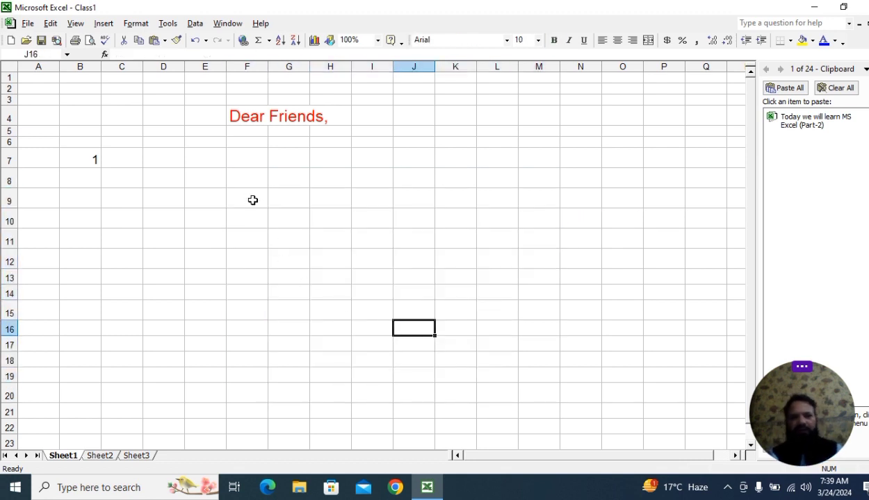
- Select the range F8:L15 and move the Formatting toolbar onto its own row below the Standard toolbar
drag(250, 183, 510, 304)
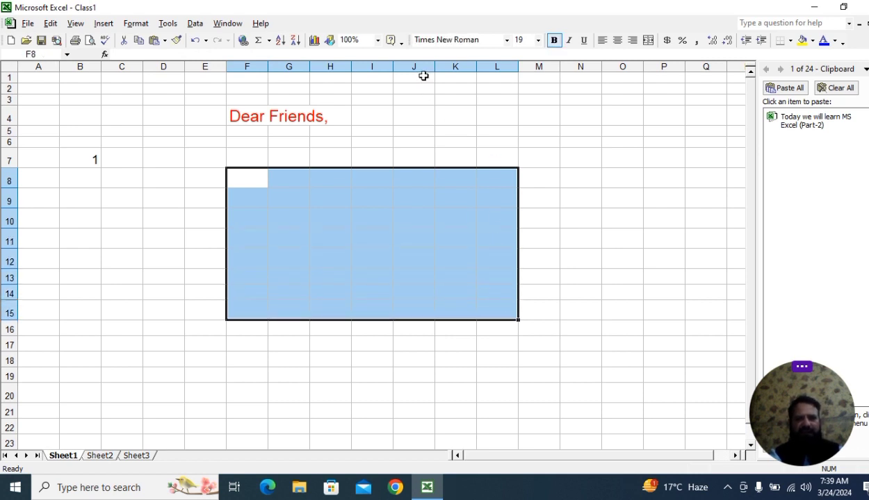
drag(3, 57, 31, 64)
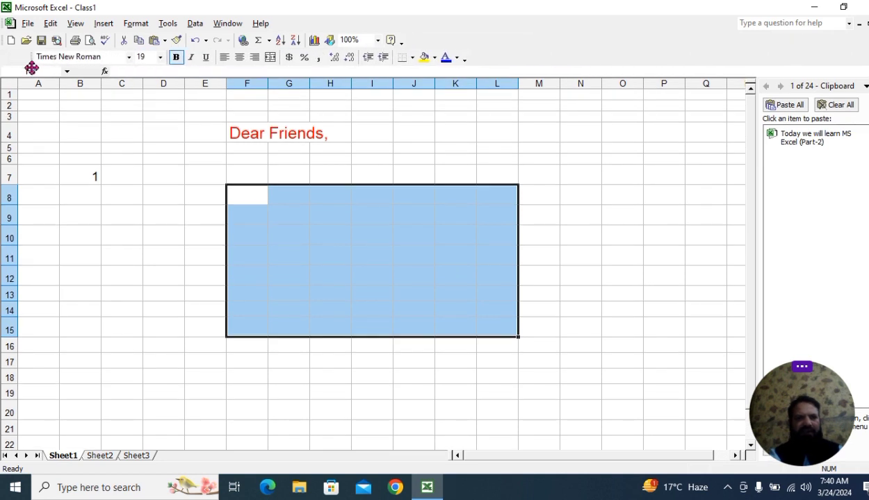
- Apply all borders to the selected range F8:L15
click(412, 58)
click(420, 113)
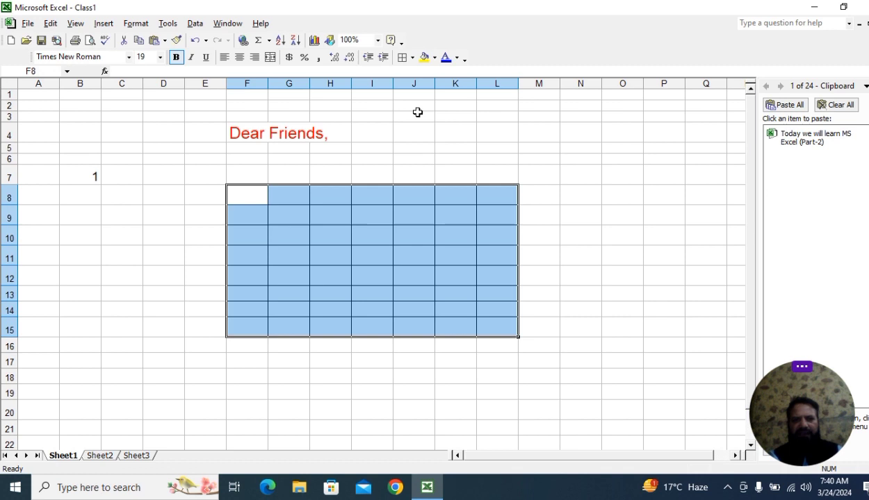
click(571, 306)
- Enter the heading "S/No." in cell F8 and the starting number 1 in cell F9
click(255, 197)
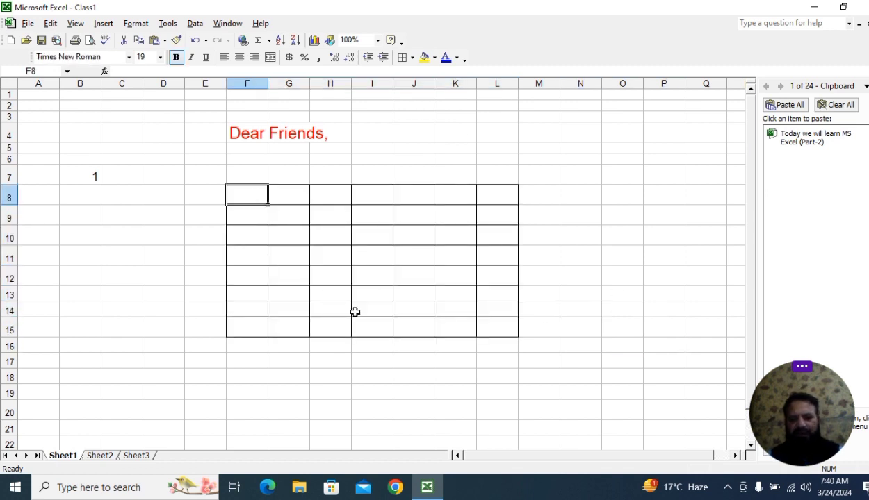
text(S/No.)
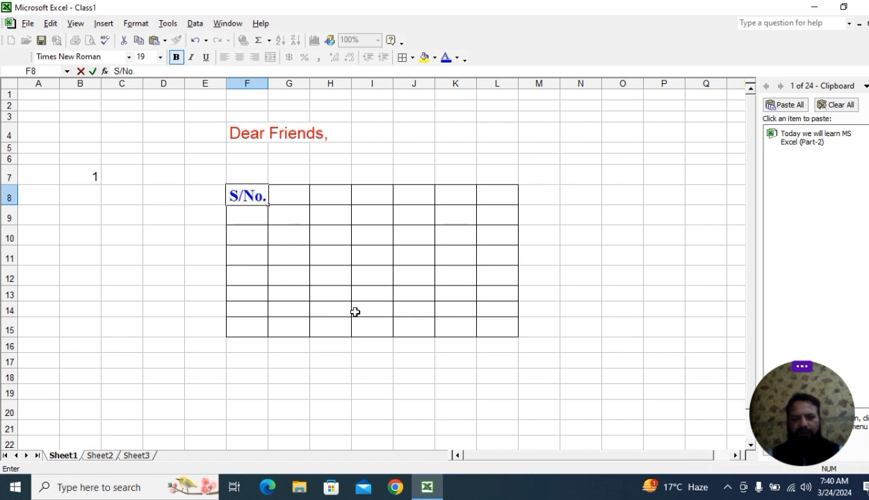
key(Return)
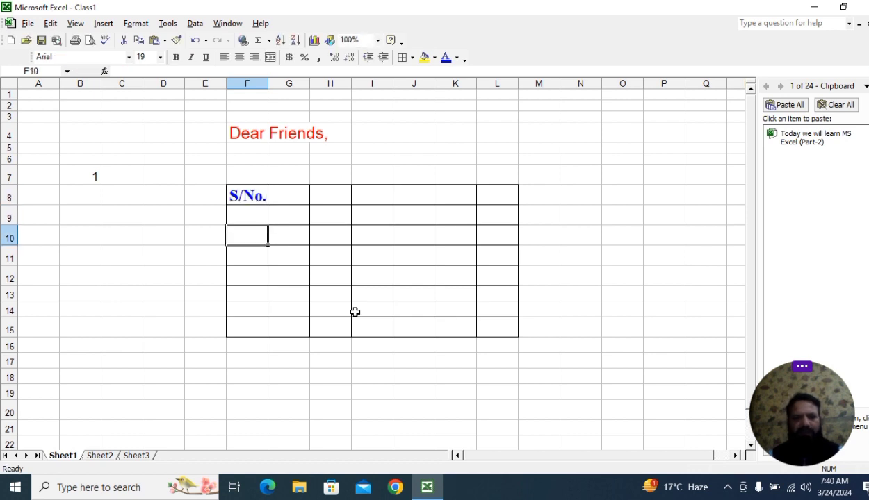
click(316, 215)
click(250, 214)
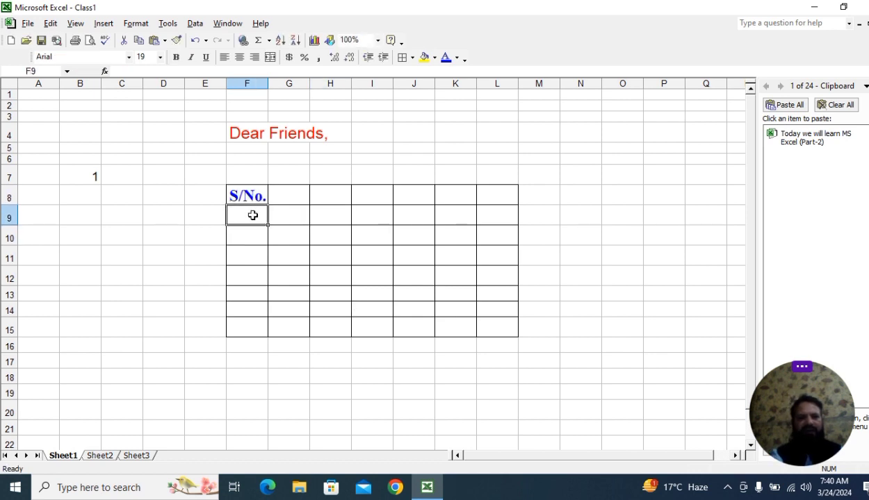
text(1)
click(316, 273)
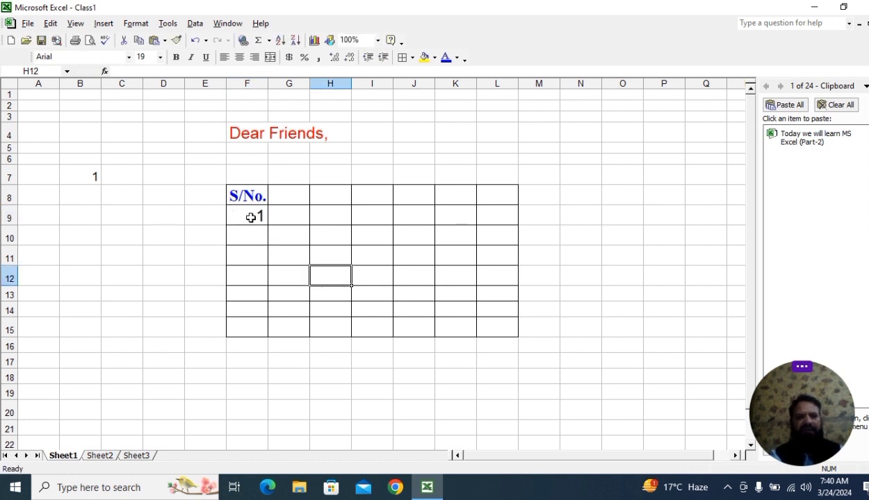
- Fill the range F9:F15 with a linear series in columns, using a step value of 1
drag(255, 216, 248, 323)
click(50, 22)
mouse_move(135, 135)
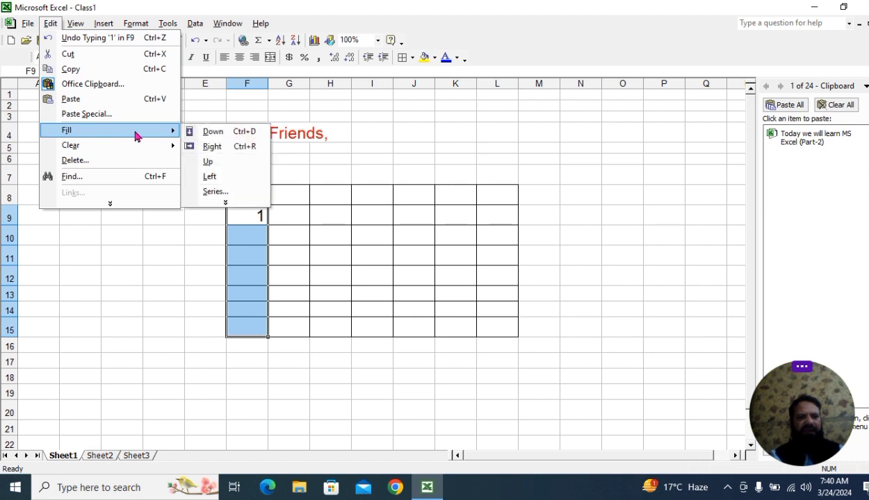
click(226, 195)
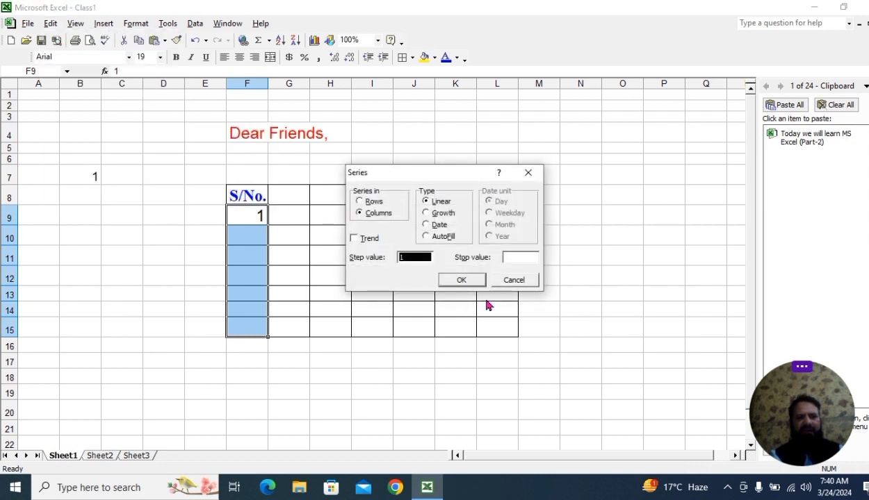
click(458, 280)
click(331, 419)
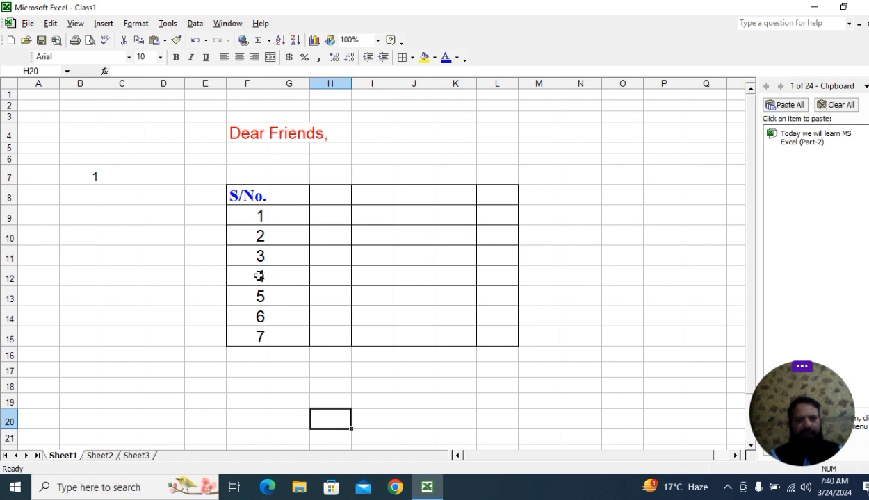
click(299, 276)
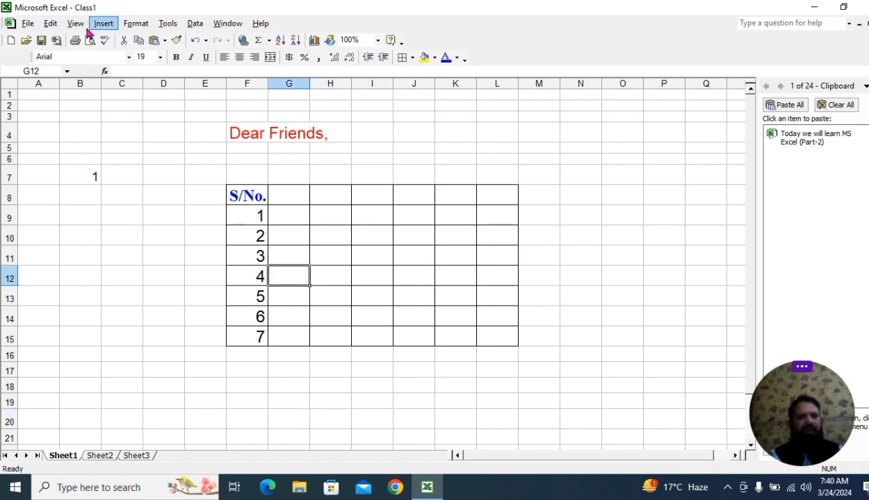
click(50, 24)
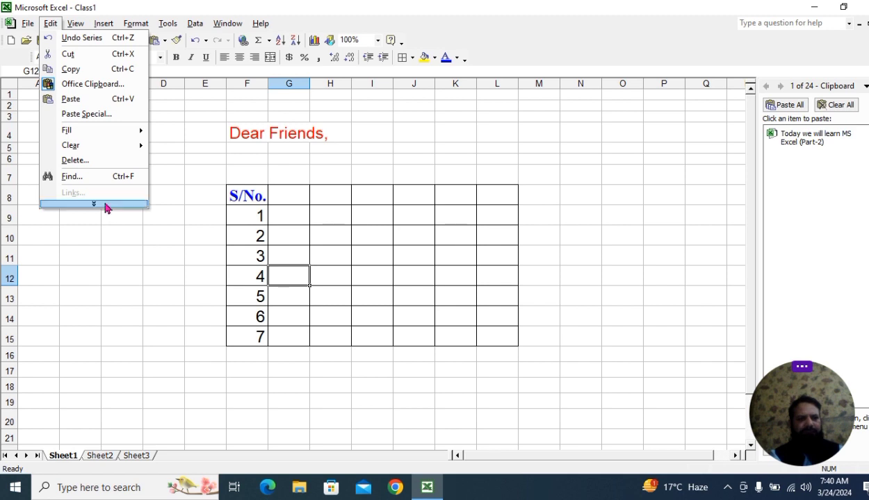
mouse_move(106, 206)
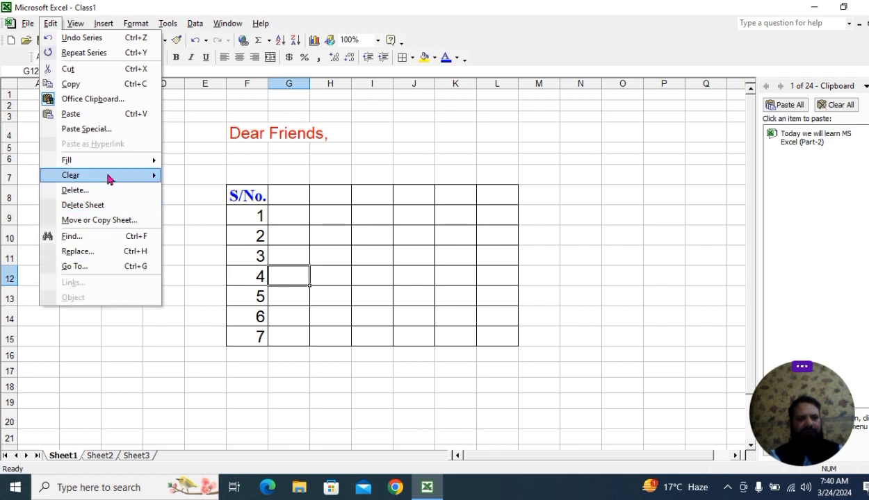
mouse_move(108, 179)
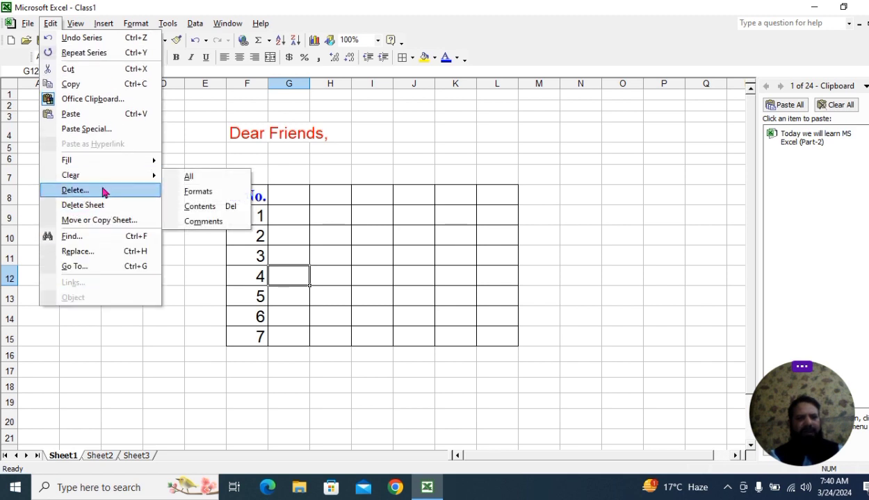
click(333, 297)
- Delete the entire row 12 that holds serial number 4, starting from the selection F12:G12
drag(261, 276, 286, 277)
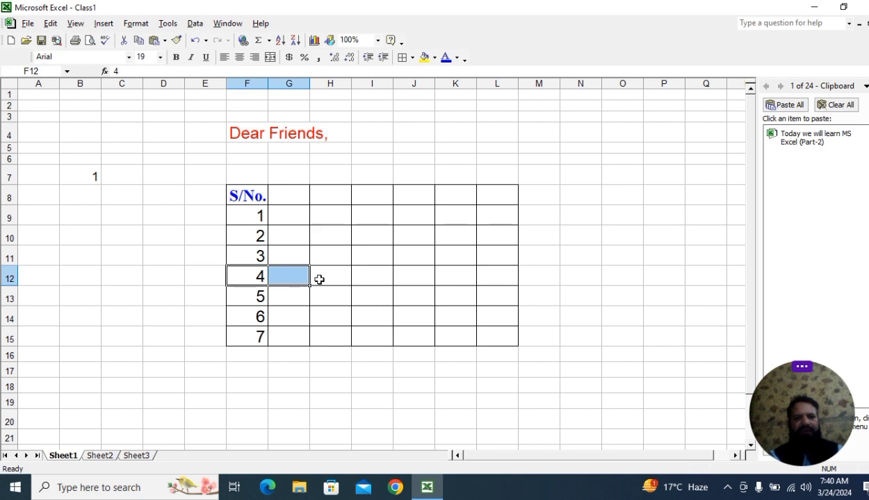
click(50, 23)
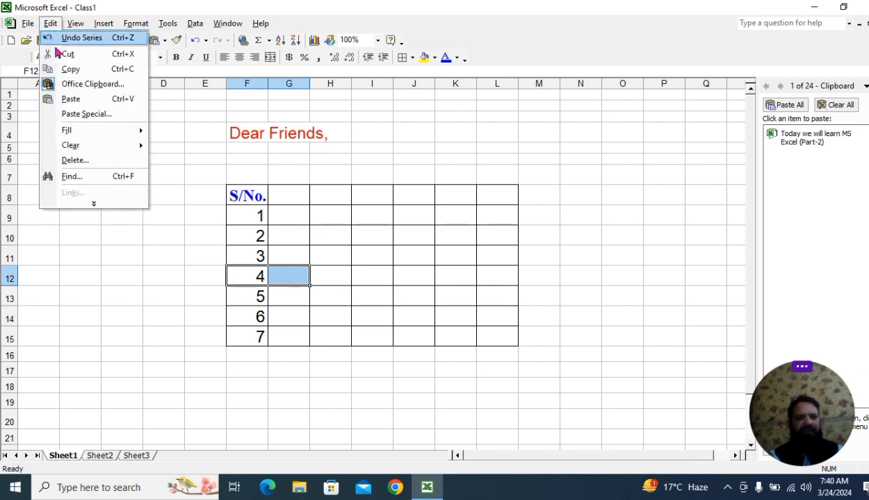
click(101, 205)
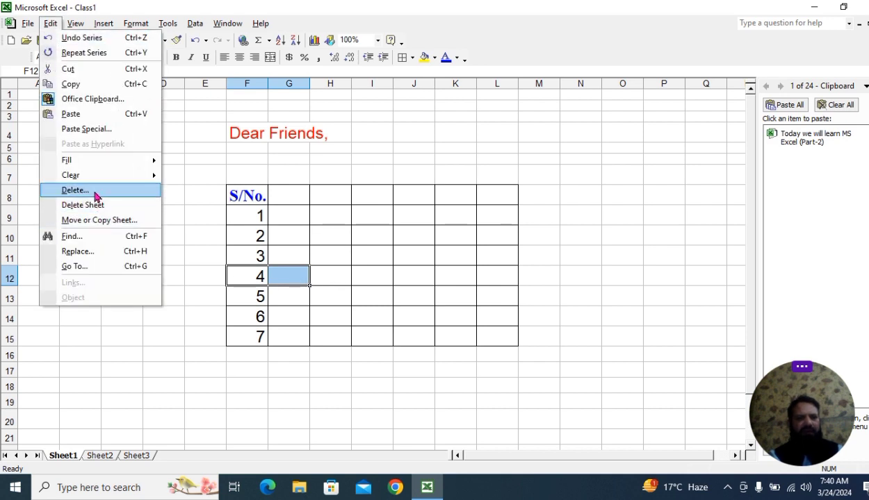
click(98, 191)
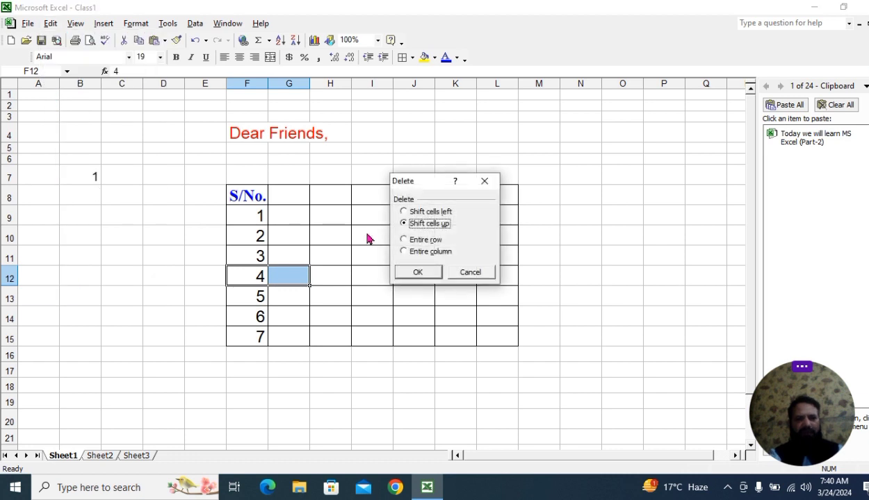
click(420, 241)
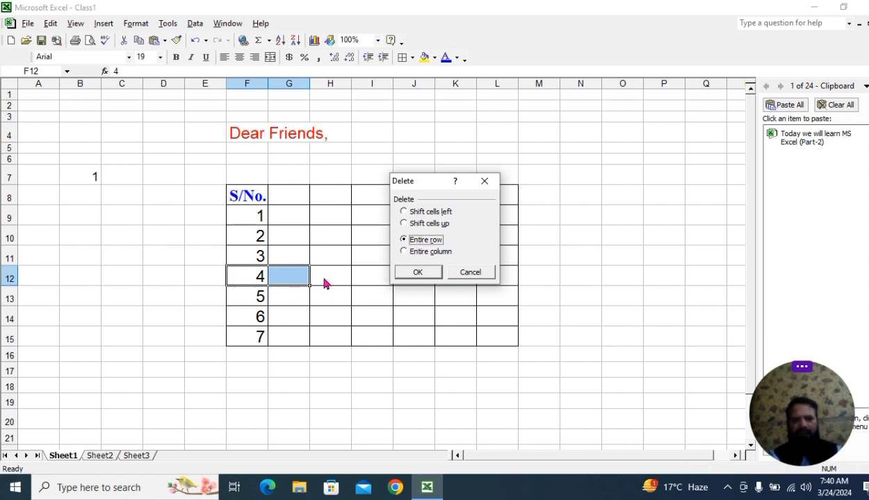
click(417, 271)
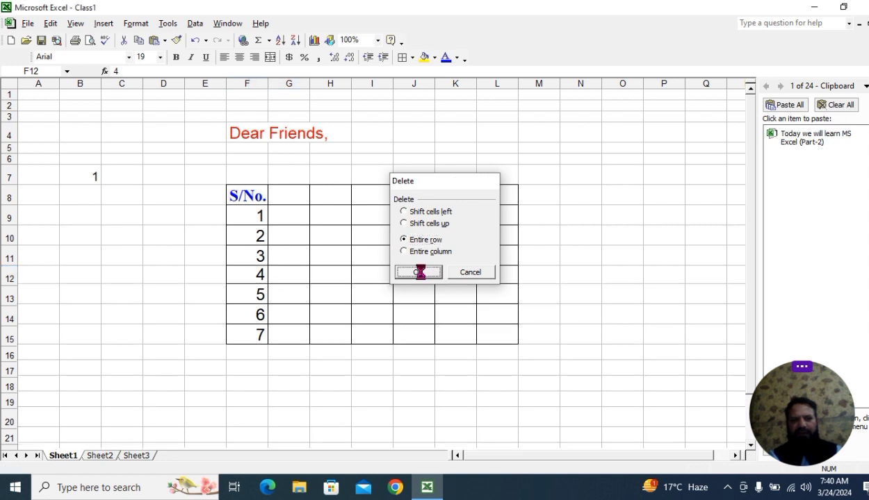
click(413, 349)
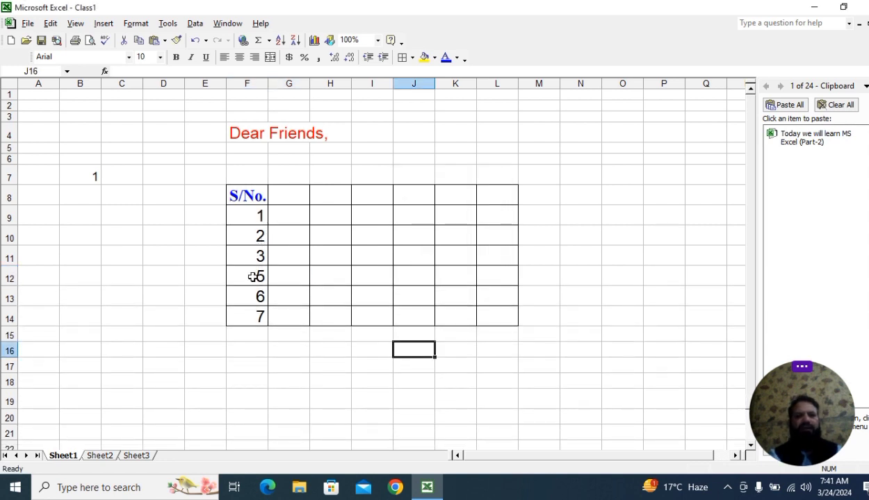
click(300, 292)
click(257, 277)
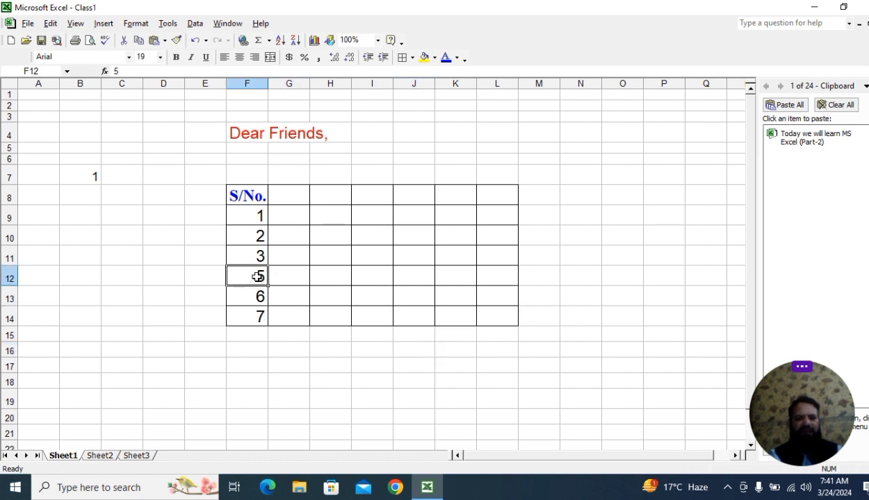
- Enter the column headings a, b and c in cells G8, H8 and I8
click(303, 194)
text(a)
click(326, 199)
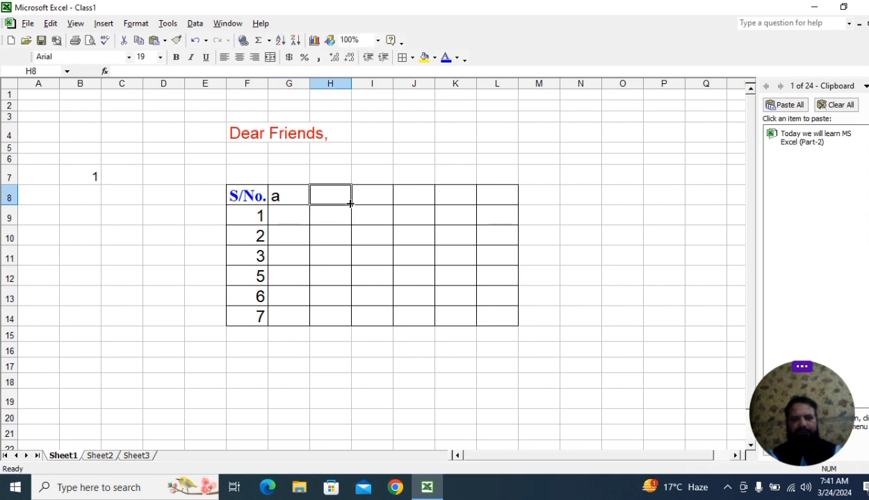
text(b)
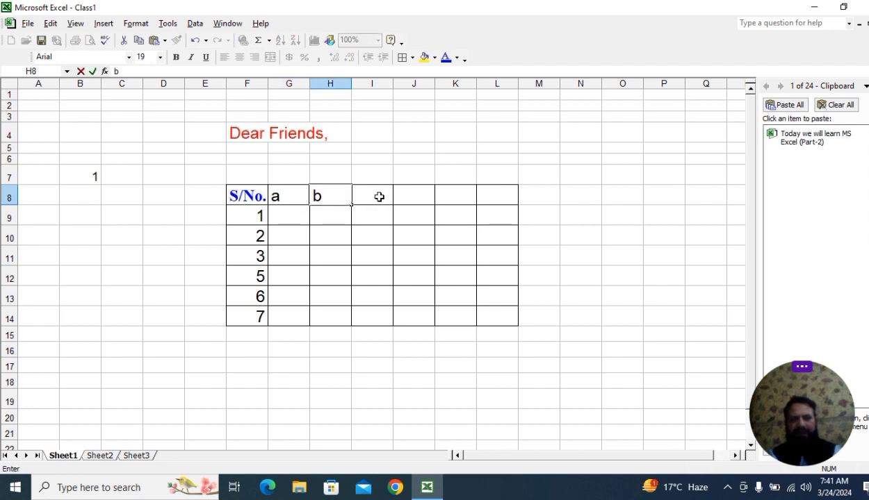
click(378, 196)
text(c)
click(455, 295)
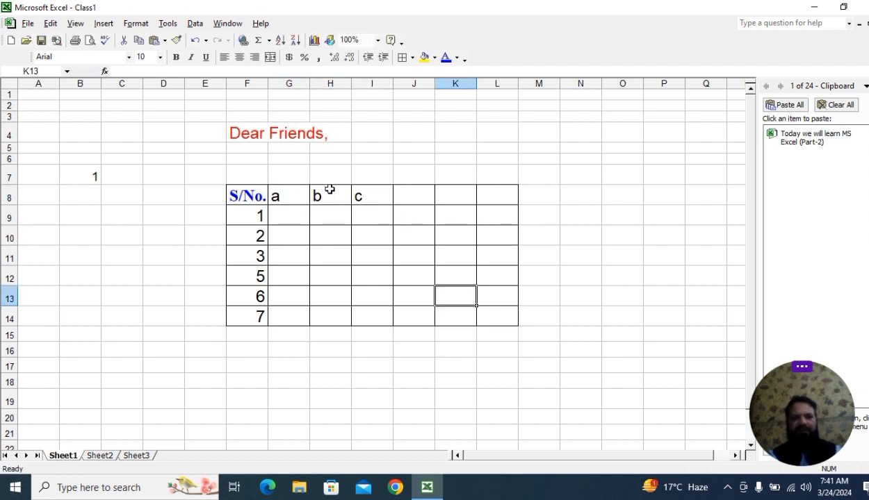
- Delete the entire column H headed "b", starting from the selection H8:H11
drag(325, 193, 320, 252)
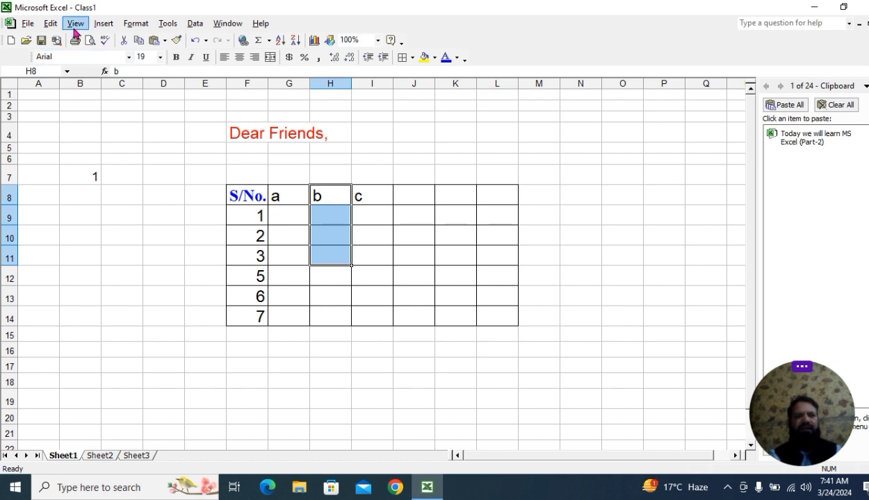
click(48, 25)
click(116, 203)
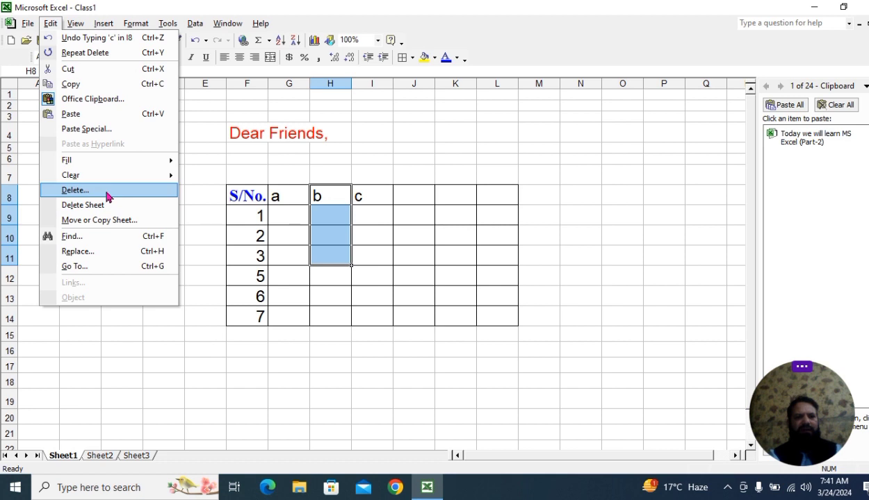
click(107, 193)
click(420, 253)
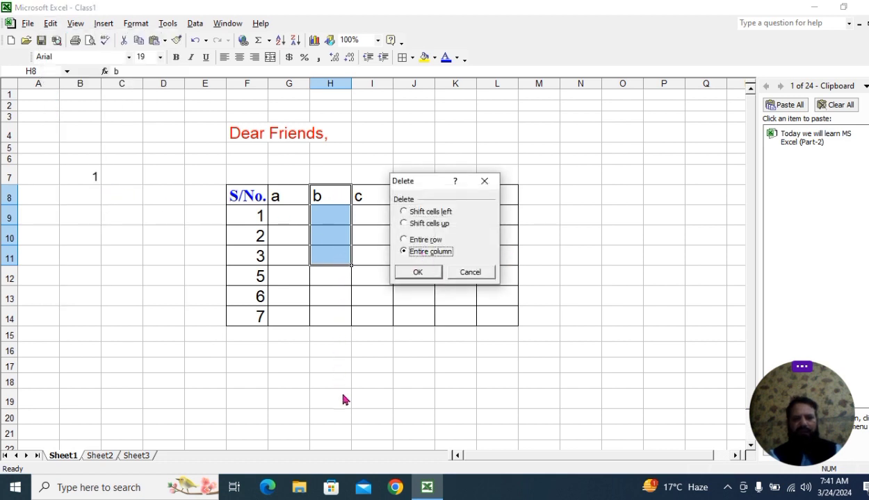
click(418, 273)
click(412, 346)
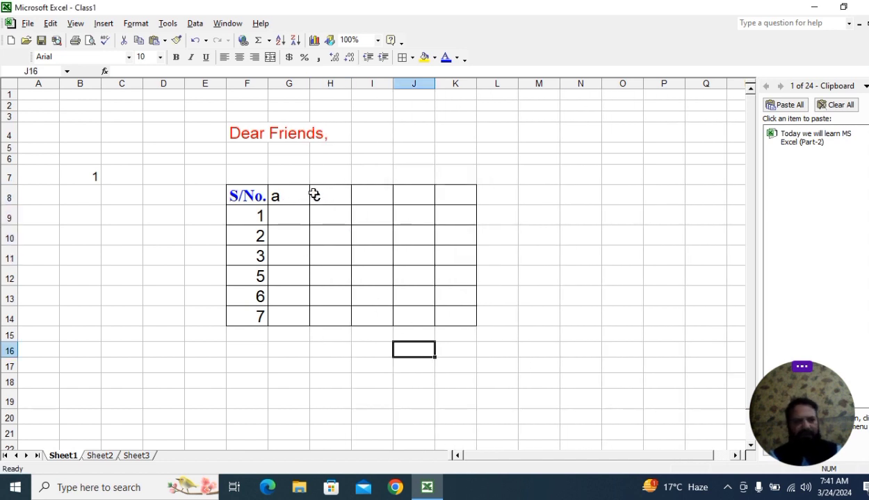
click(346, 260)
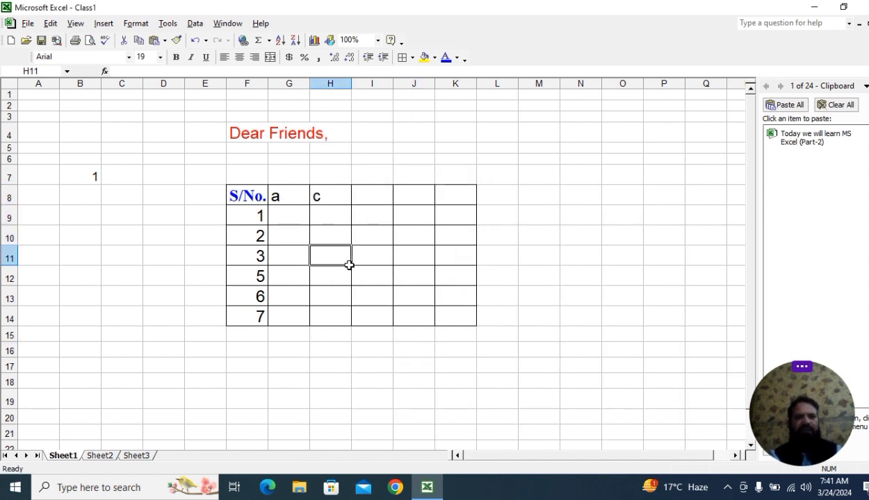
- Review the deletion confirmation for Sheet1 and cancel without deleting the sheet
click(287, 196)
click(50, 23)
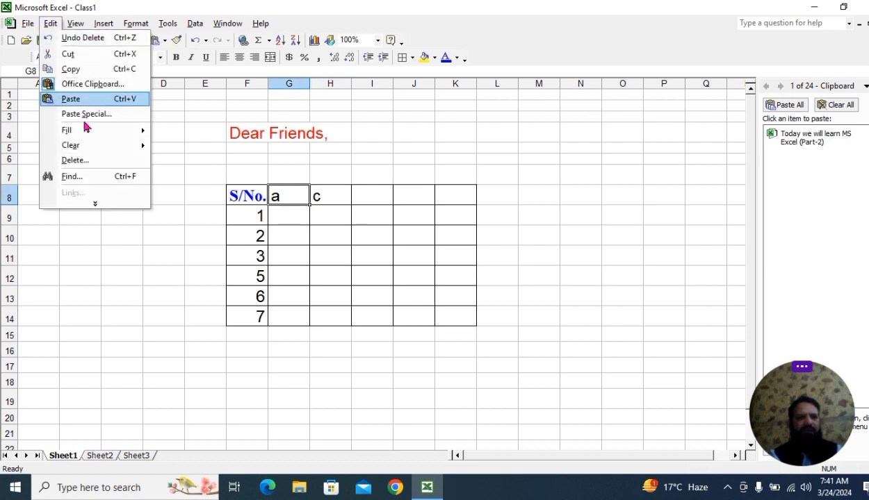
click(104, 202)
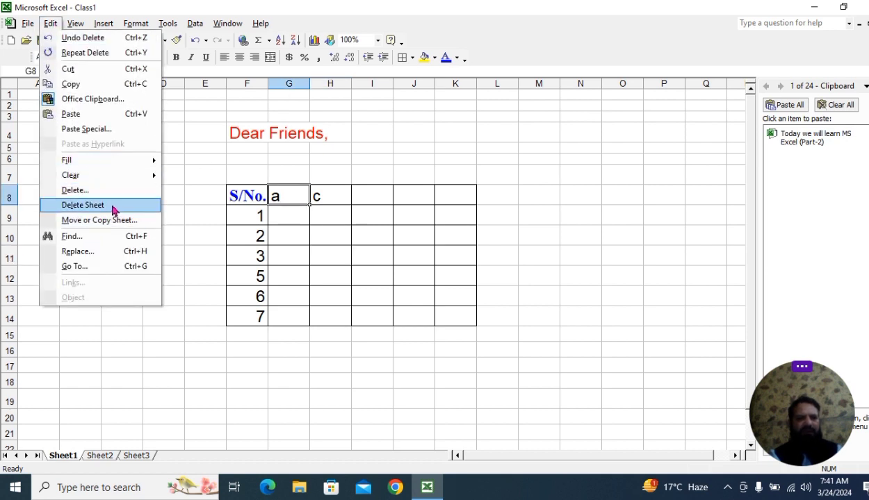
click(117, 207)
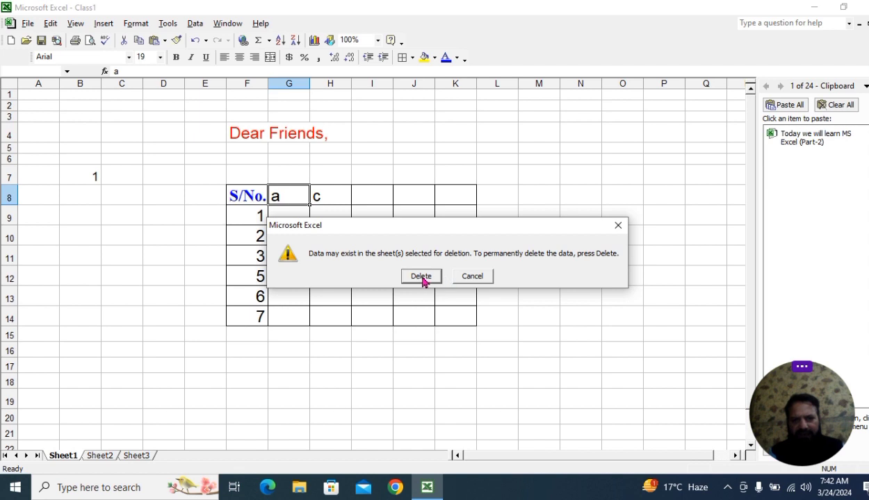
click(473, 276)
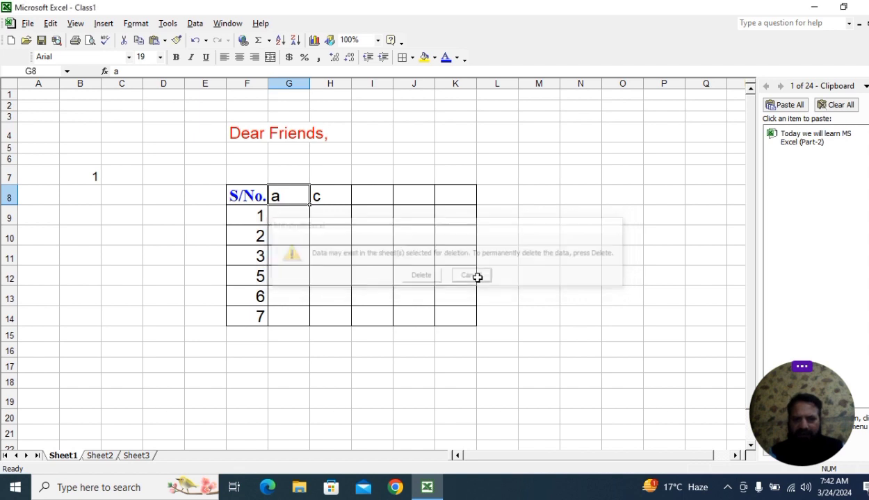
click(539, 315)
- Move Sheet1 to the end of the sheet order in Class1.xls without creating a copy
click(347, 276)
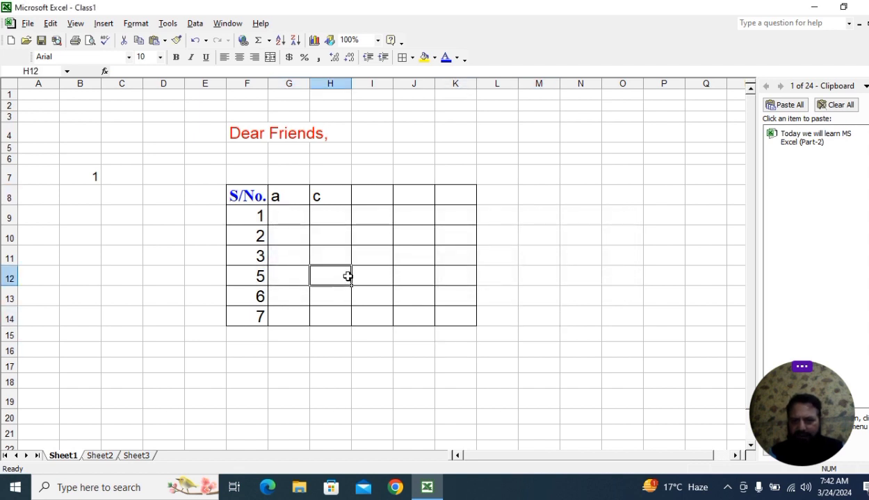
click(50, 24)
click(111, 219)
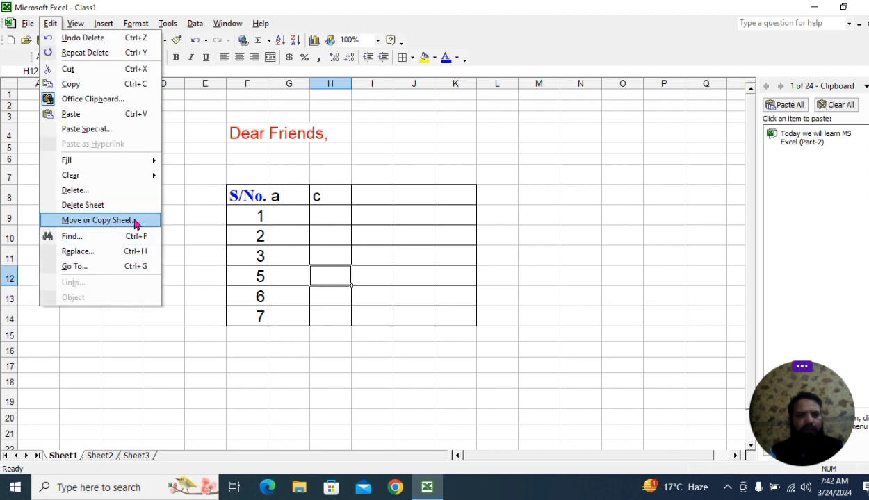
click(135, 221)
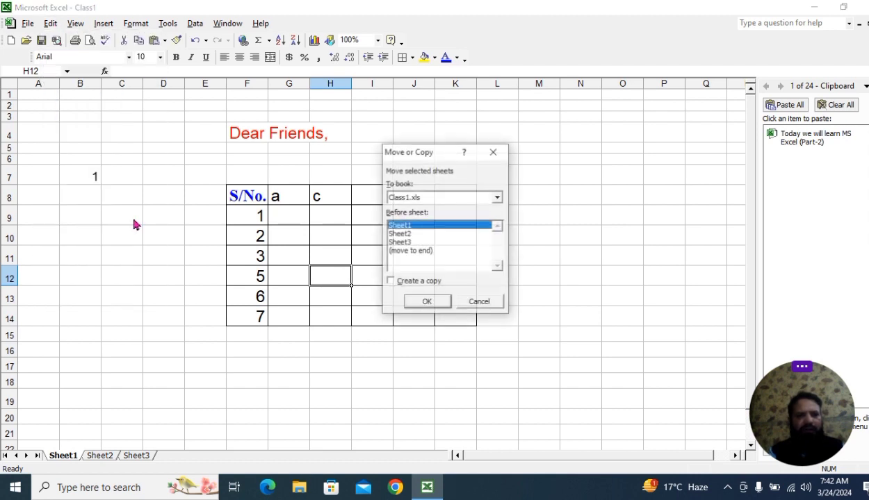
click(418, 253)
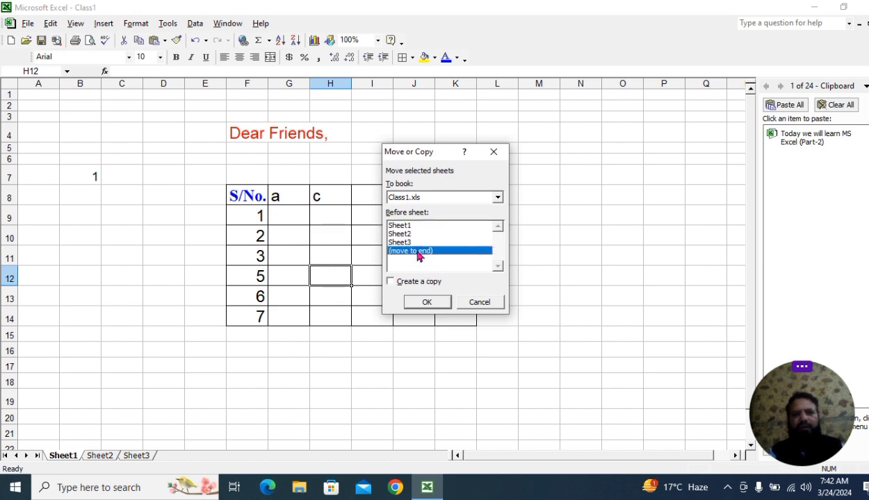
click(426, 302)
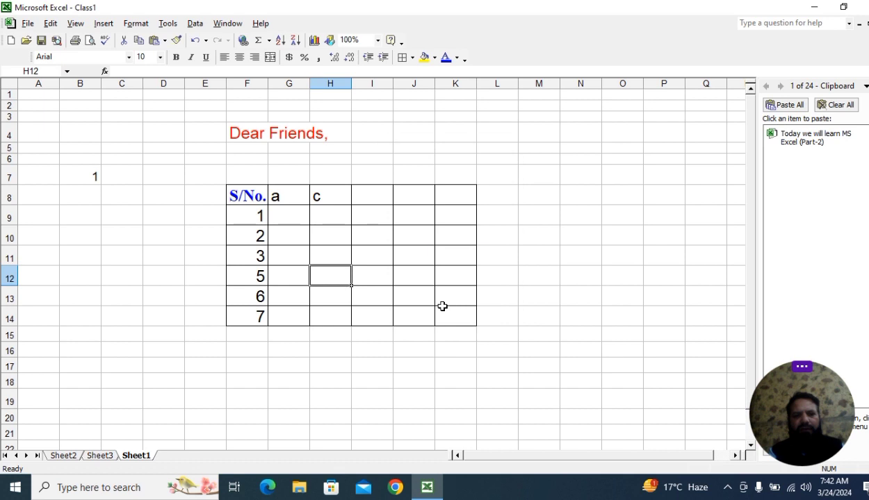
click(448, 396)
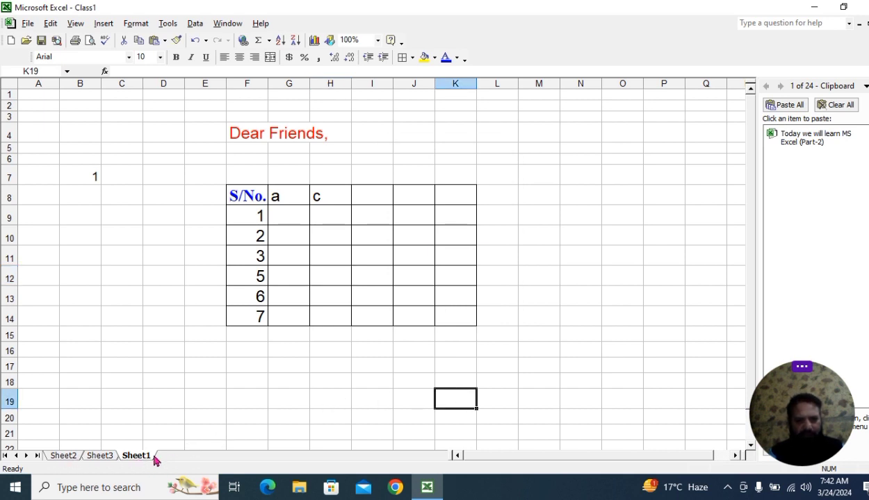
- Look through Sheet2, Sheet3 and Sheet1 to check the new sheet order and each sheet's contents
click(64, 457)
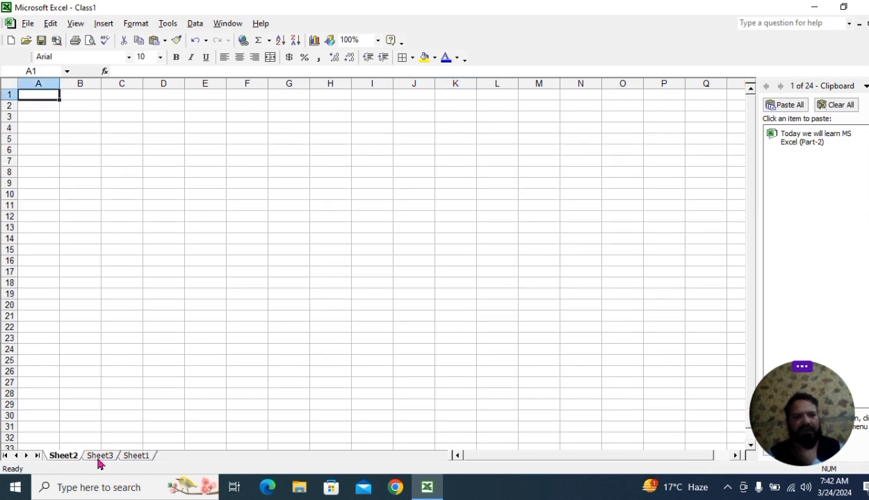
click(98, 456)
click(134, 456)
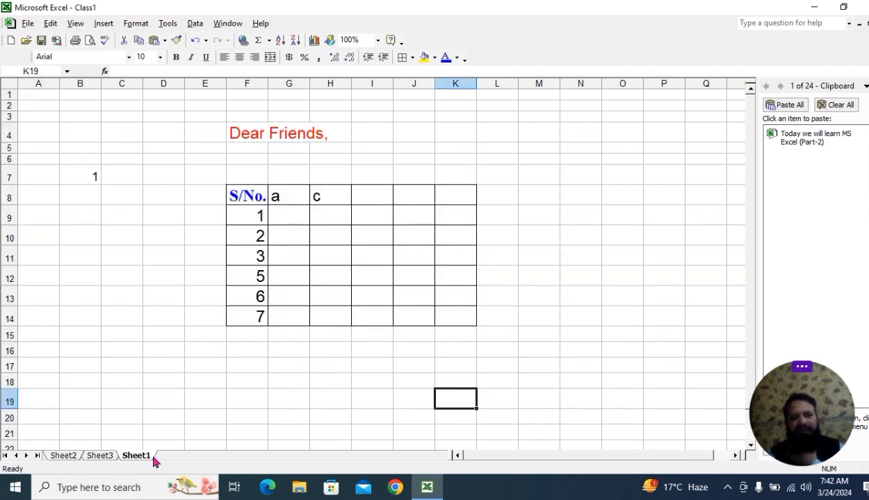
click(335, 400)
click(231, 399)
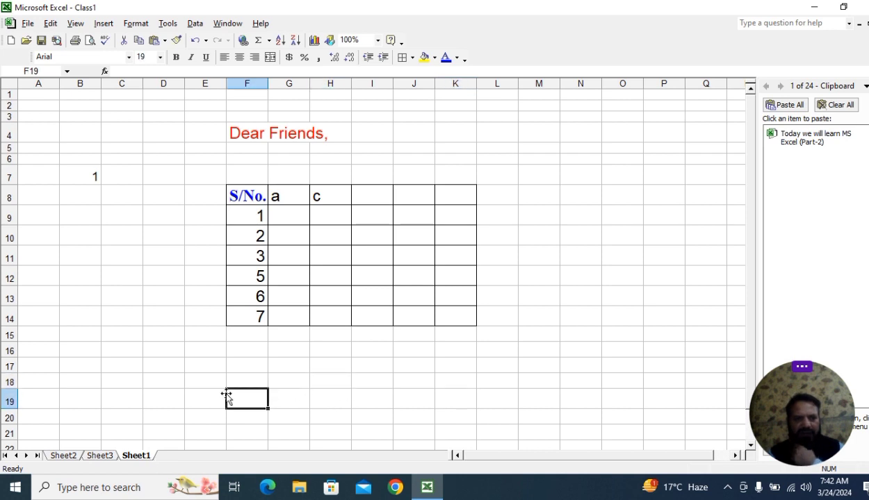
click(103, 456)
click(285, 329)
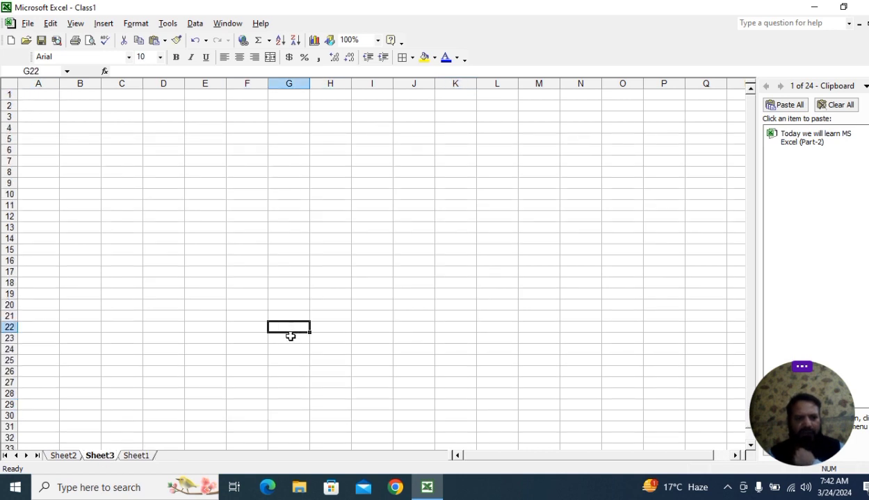
click(62, 457)
click(298, 336)
click(136, 457)
click(375, 367)
click(323, 415)
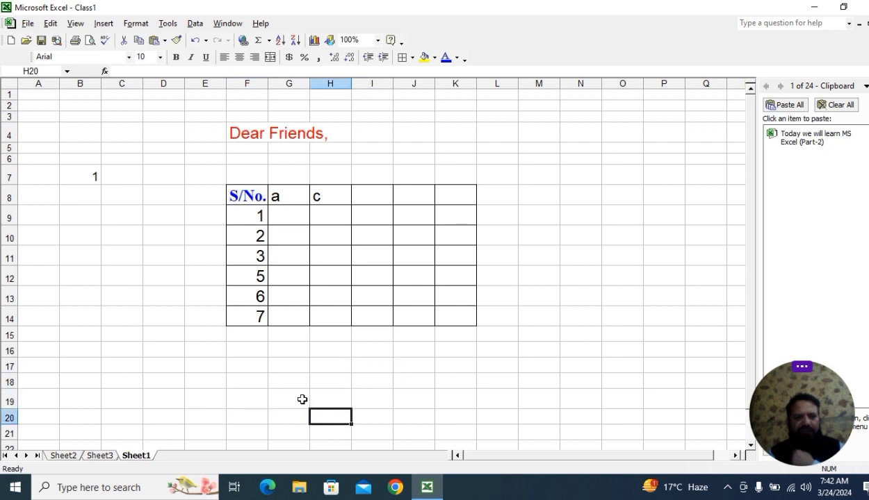
- Find the next cell containing the value 3 in Sheet1
click(50, 23)
click(113, 235)
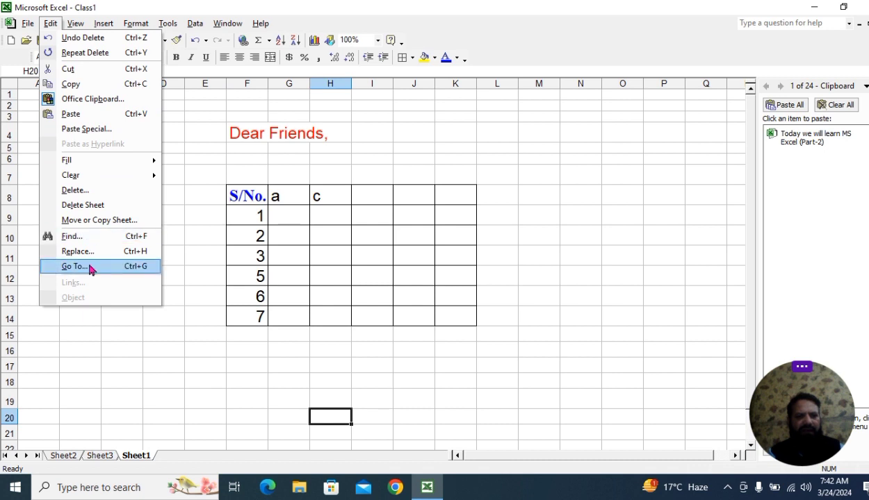
click(72, 236)
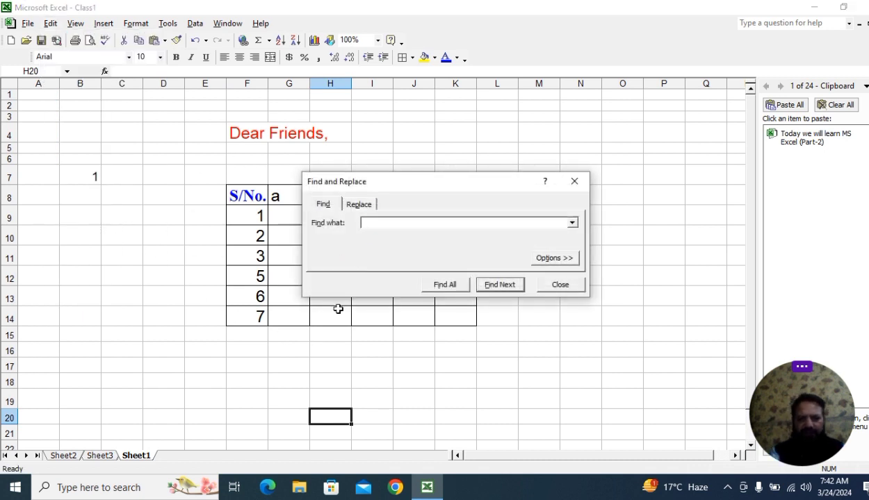
text(3)
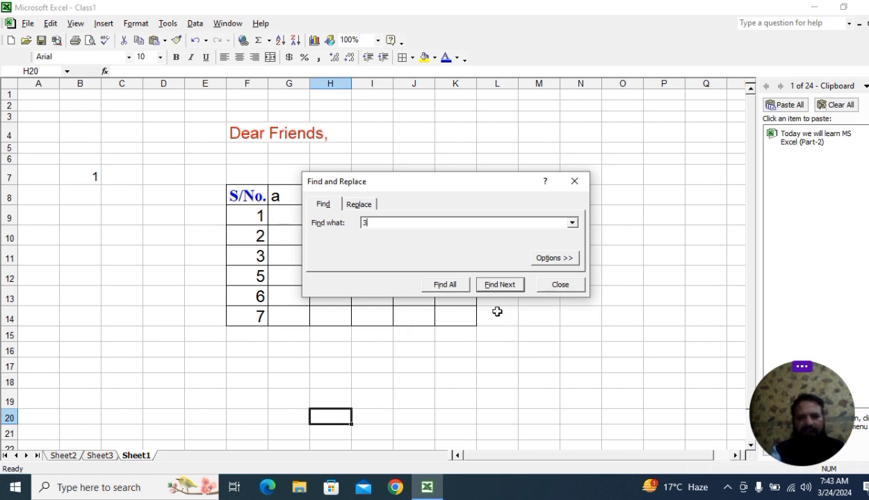
click(499, 285)
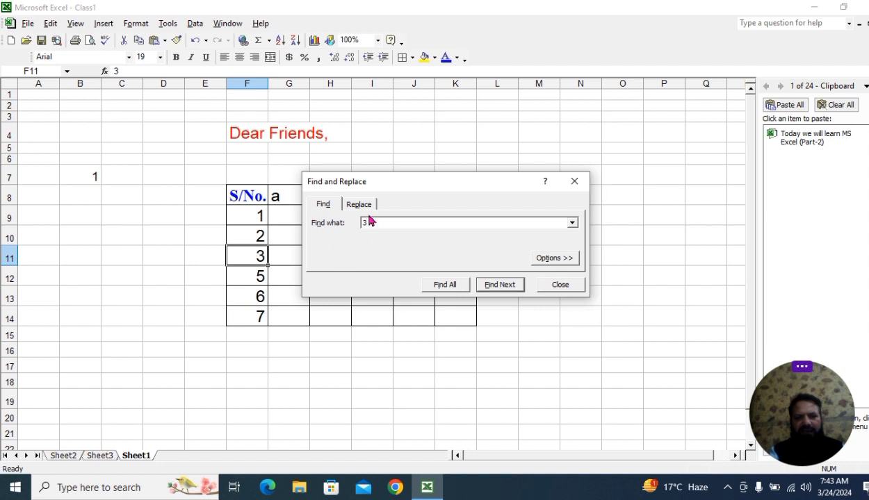
- Replace the found serial number 3 with 23 and close Find and Replace
click(353, 203)
click(385, 237)
text(23)
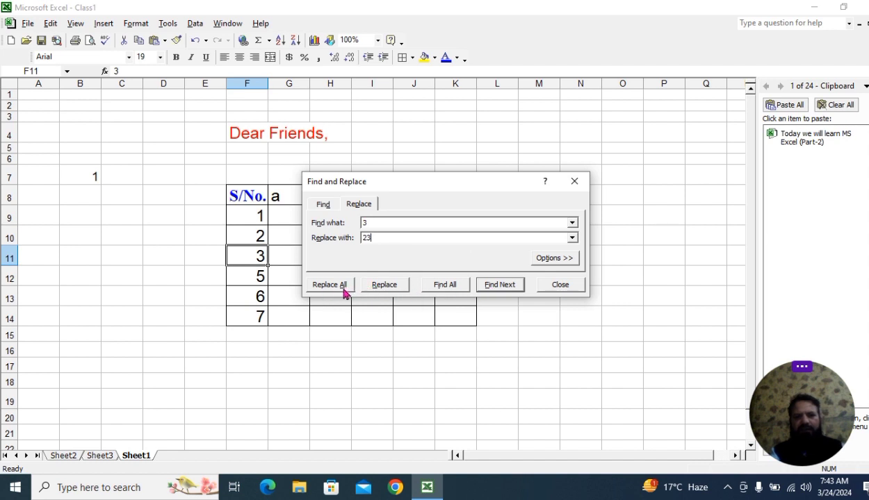
click(384, 287)
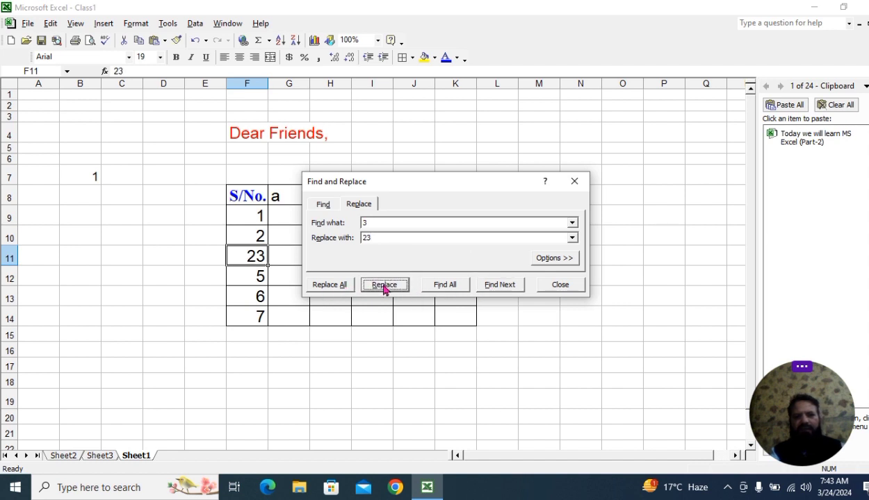
click(560, 287)
drag(498, 359, 452, 359)
click(253, 256)
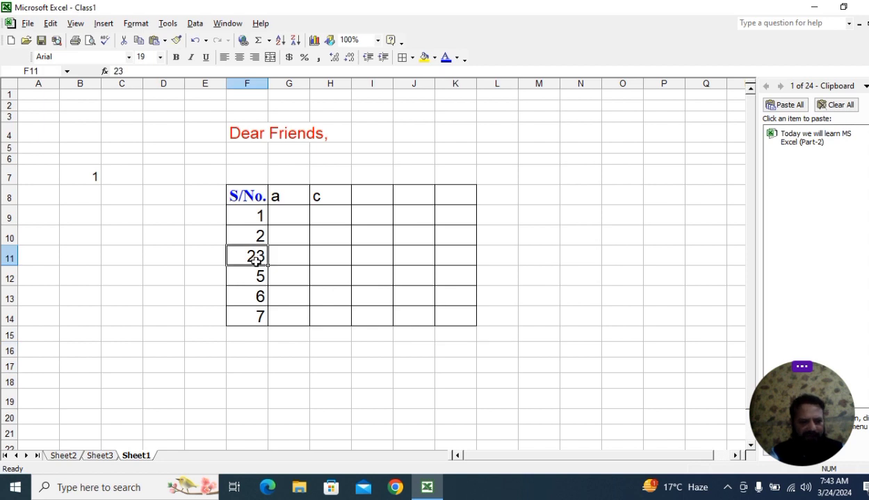
- Review the Replace command's find and replacement settings, and close them without replacing anything
click(52, 24)
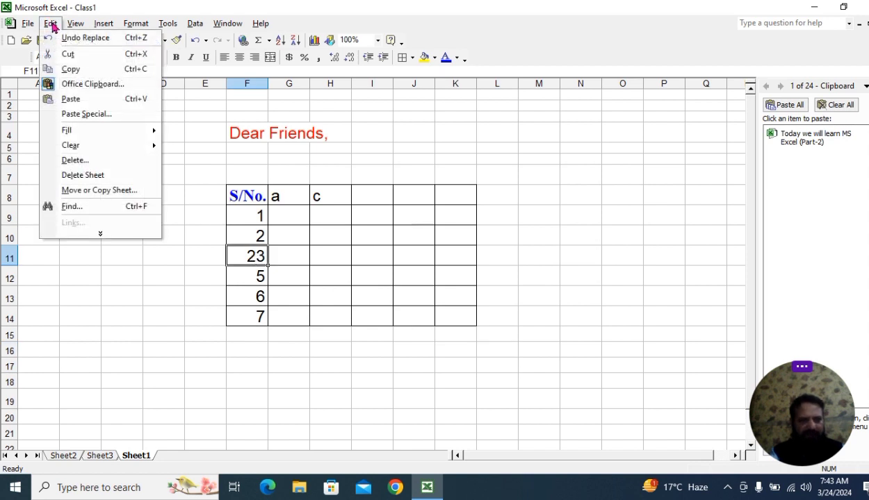
click(105, 236)
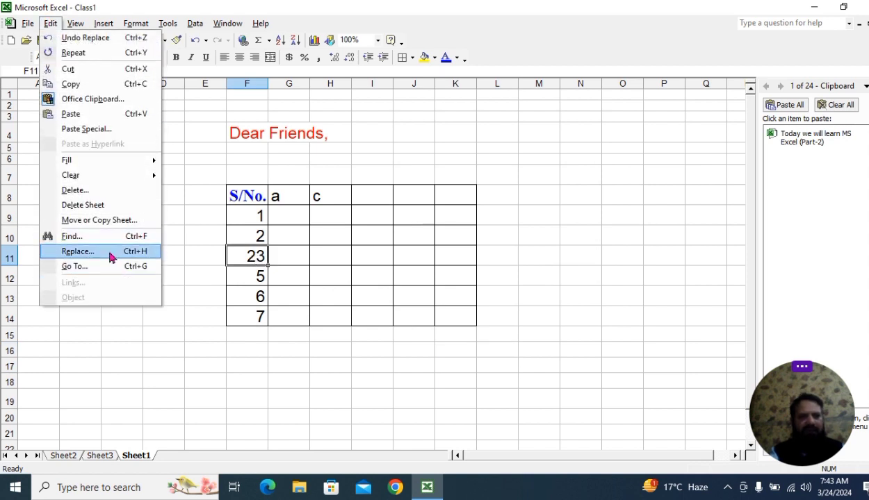
click(98, 255)
click(115, 254)
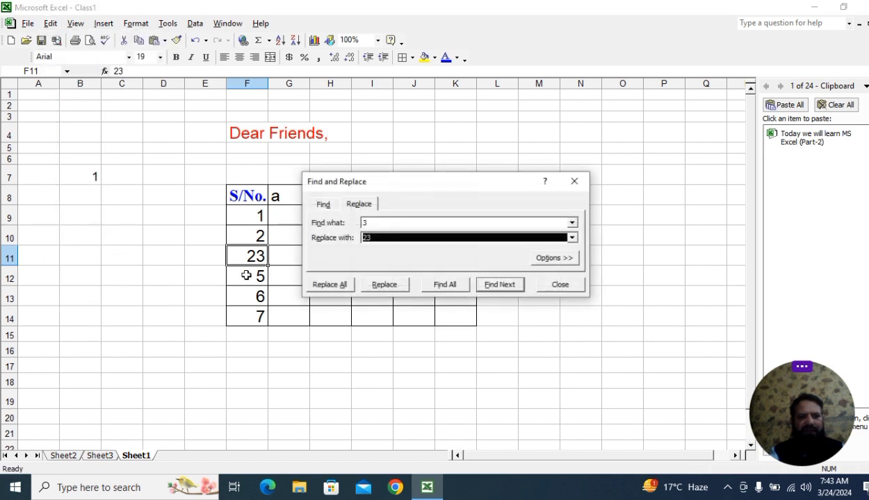
click(560, 286)
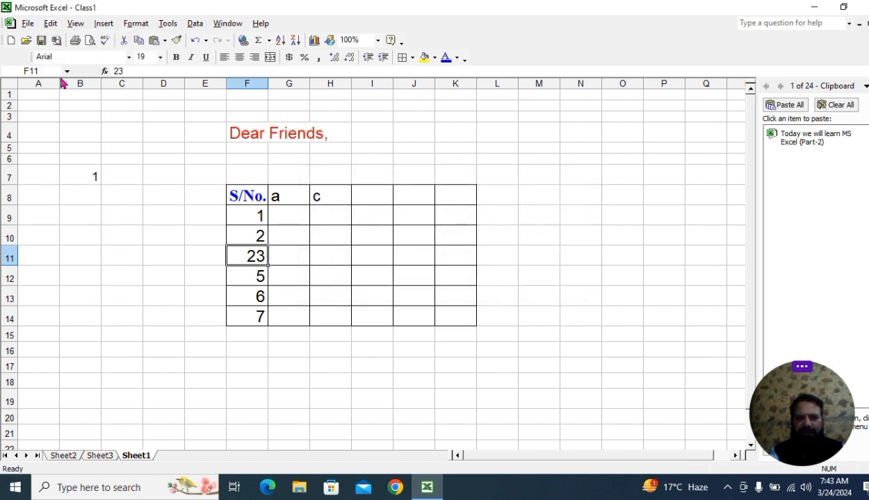
- Jump to cell A9 with the Go To command
click(50, 23)
click(115, 251)
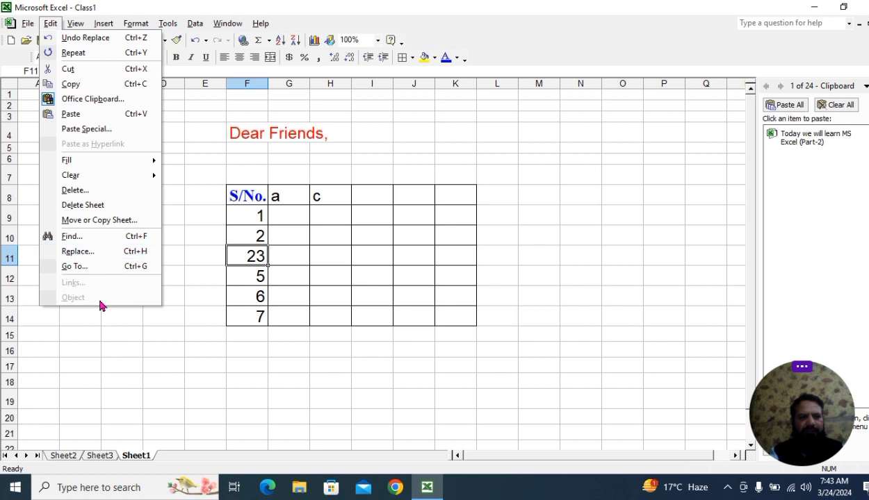
click(98, 268)
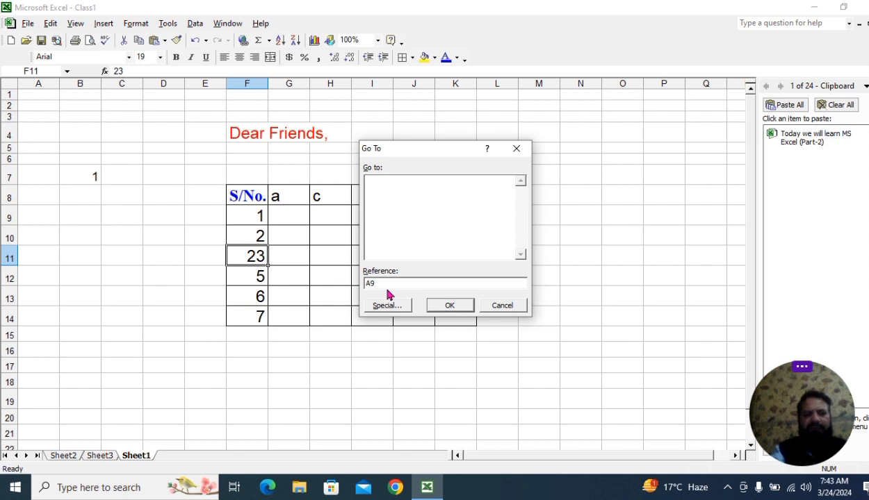
click(450, 306)
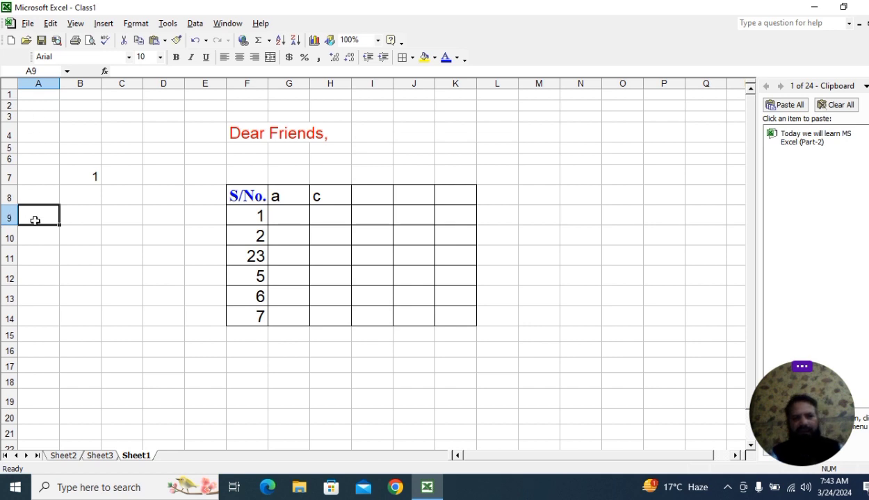
key(Right)
key(Right)
key(Right)
key(Up)
key(Up)
key(Down)
key(Down)
key(Down)
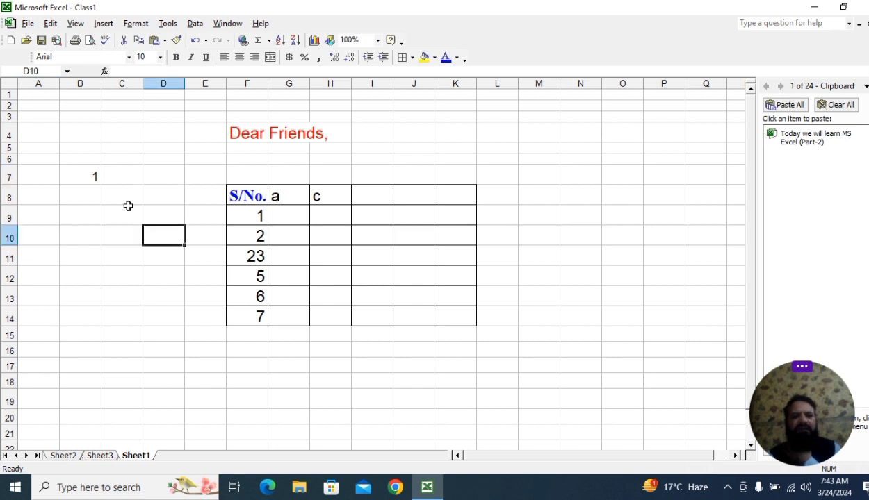
click(122, 195)
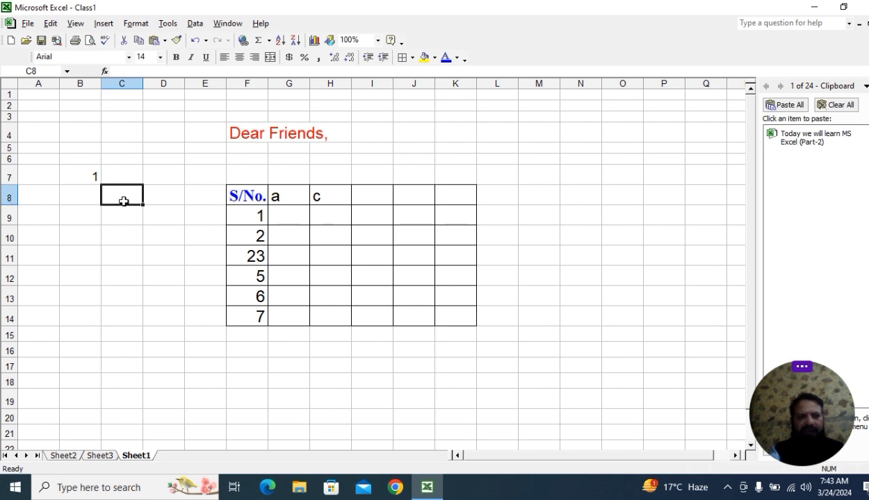
drag(188, 296, 191, 317)
click(414, 366)
drag(533, 316, 534, 334)
click(510, 365)
click(413, 367)
click(316, 365)
click(479, 368)
click(414, 368)
click(369, 370)
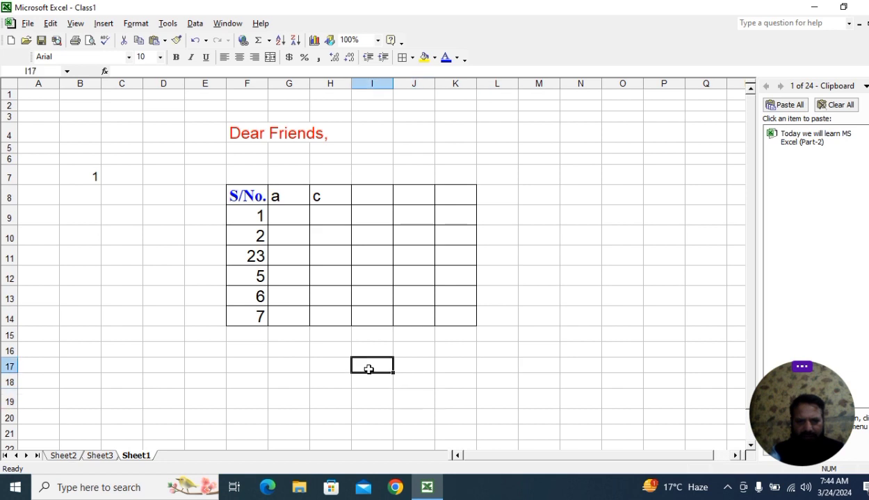
click(327, 368)
click(327, 352)
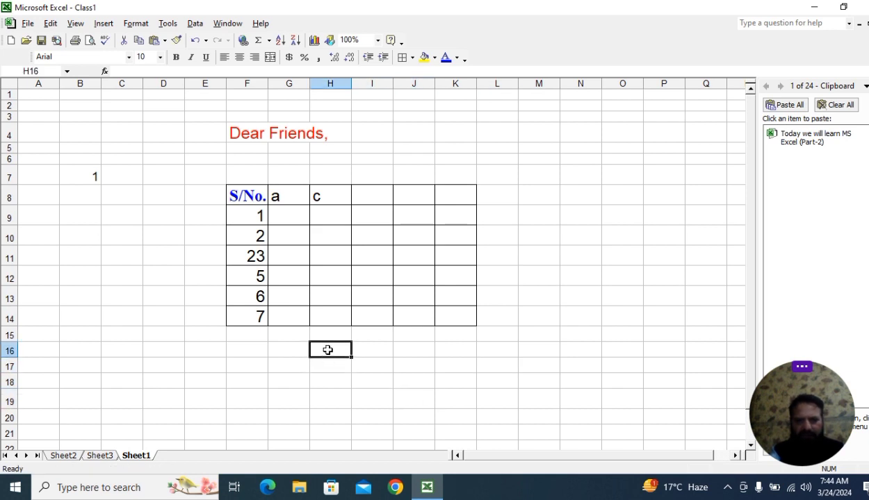
click(401, 372)
click(356, 391)
click(333, 372)
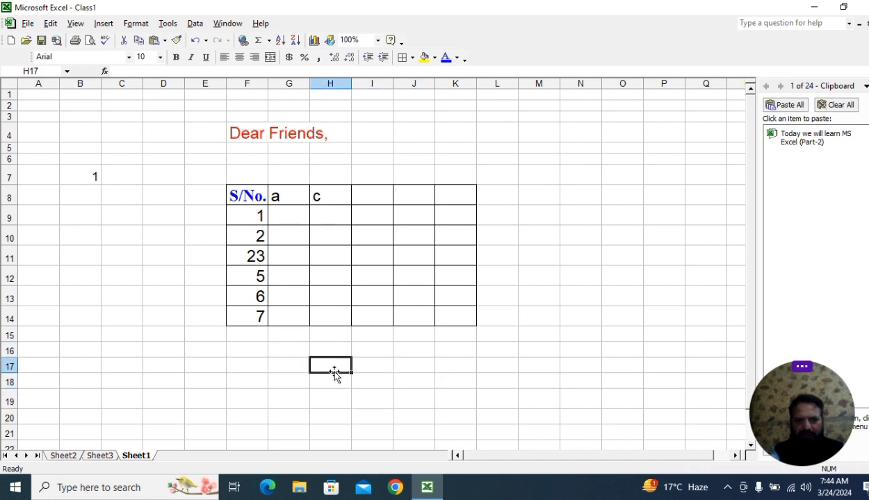
click(404, 362)
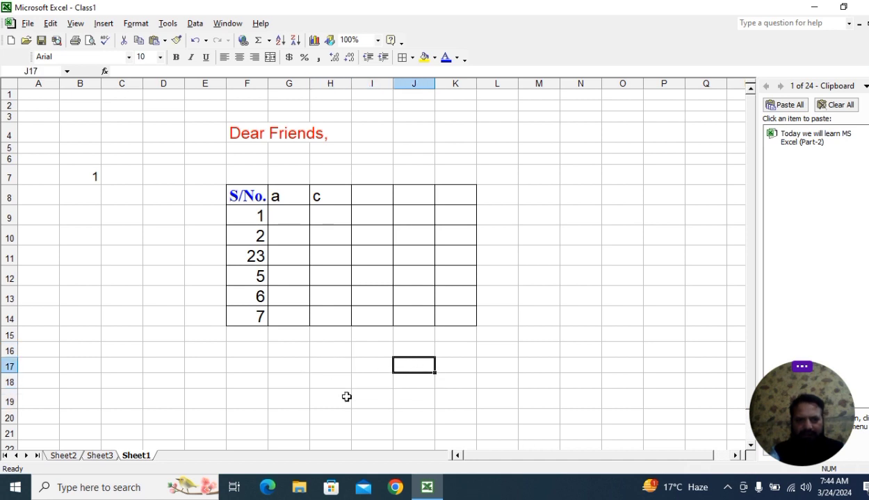
click(345, 398)
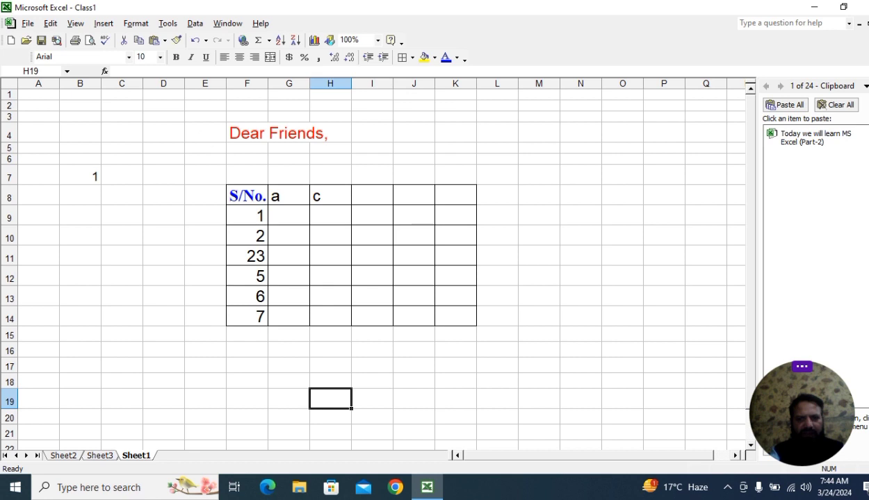
- Switch Sheet1 to Page Break Preview and dismiss the welcome message
click(51, 23)
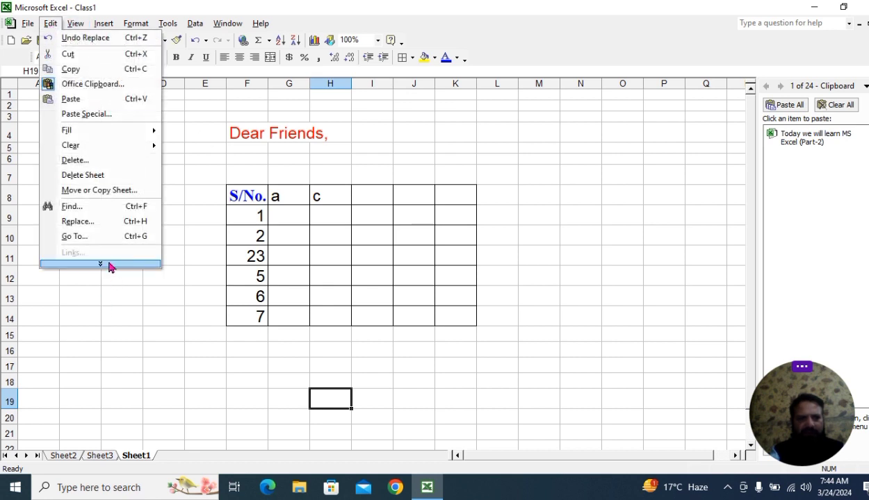
mouse_move(74, 26)
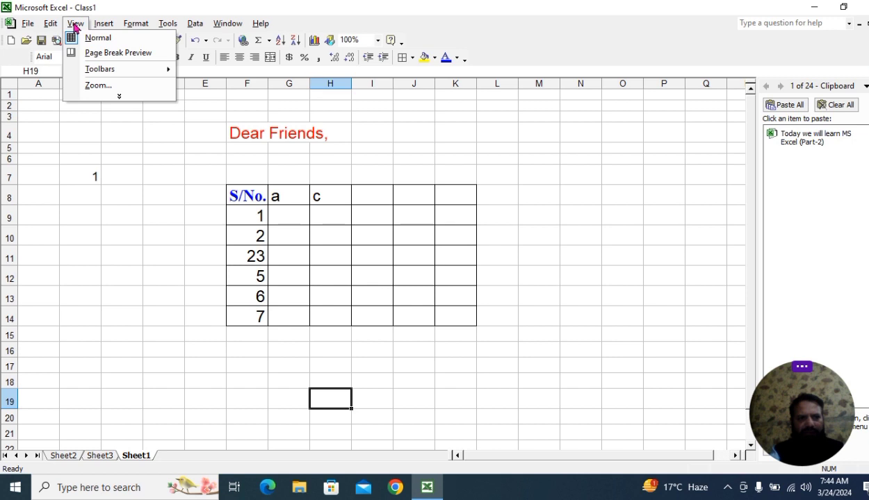
click(142, 99)
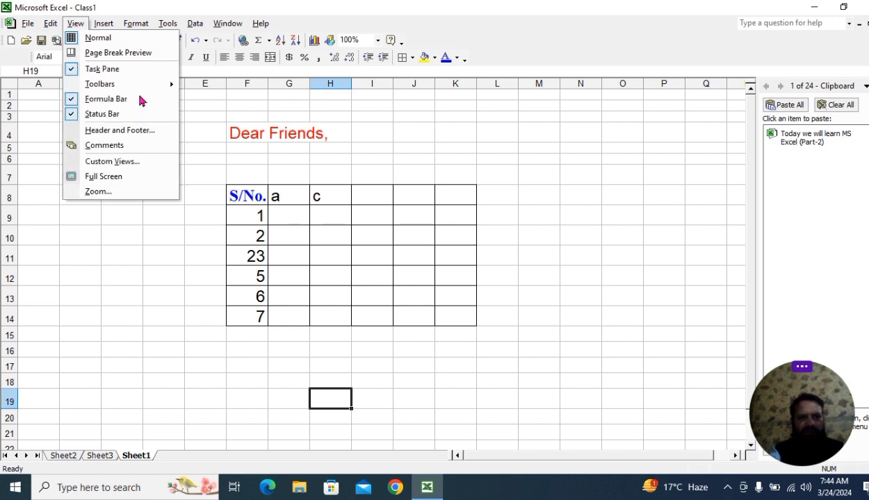
click(119, 44)
click(75, 23)
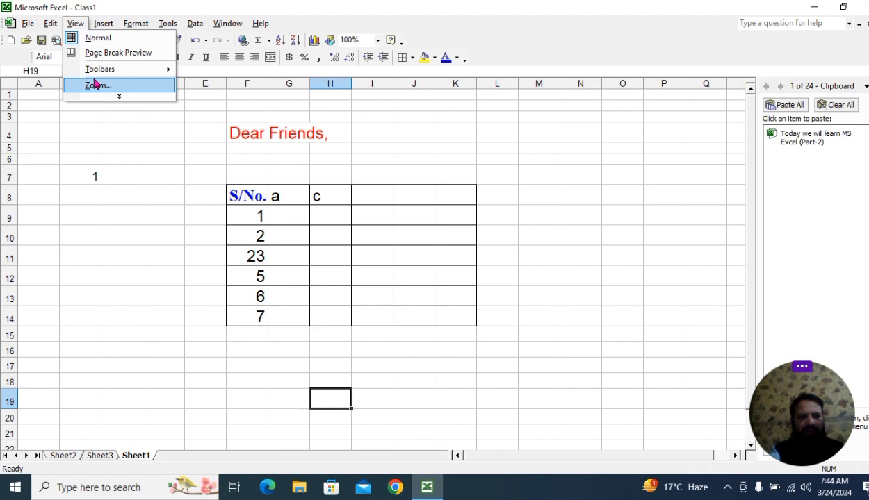
click(129, 54)
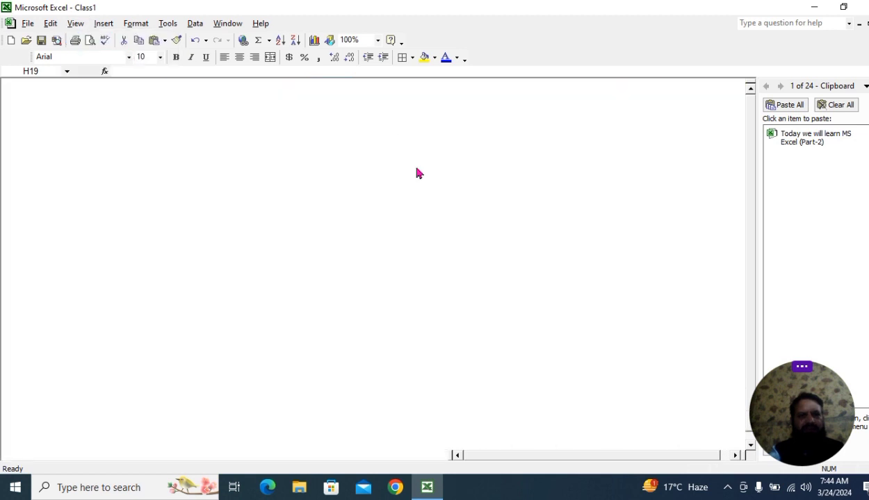
click(446, 263)
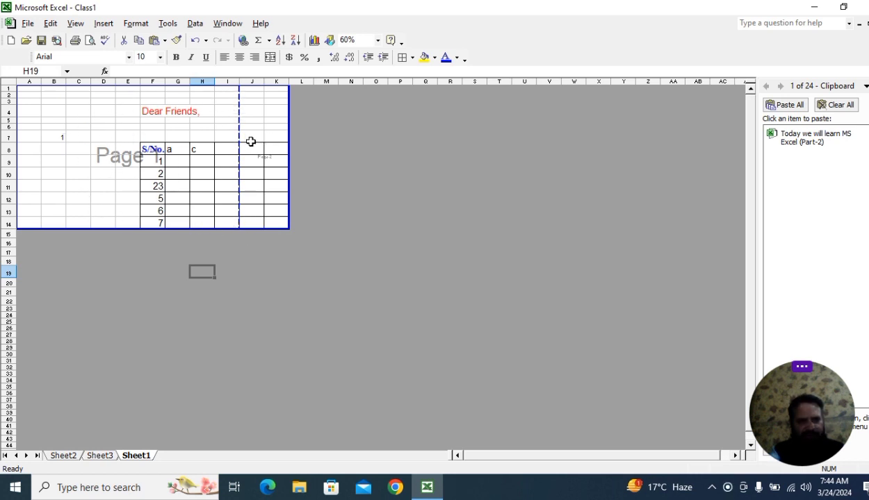
- Move the vertical page break after column I to the outer edge of column K so the whole table fits on one page
click(270, 120)
drag(257, 110, 270, 209)
click(268, 221)
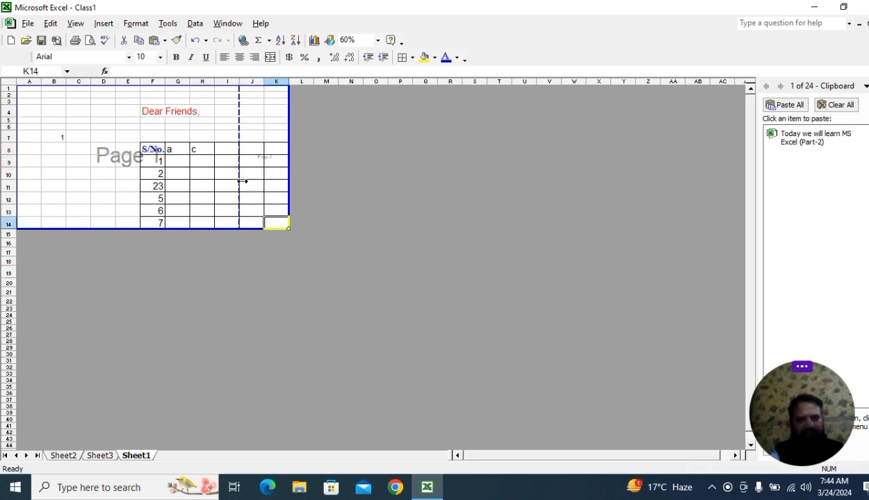
drag(237, 123, 290, 126)
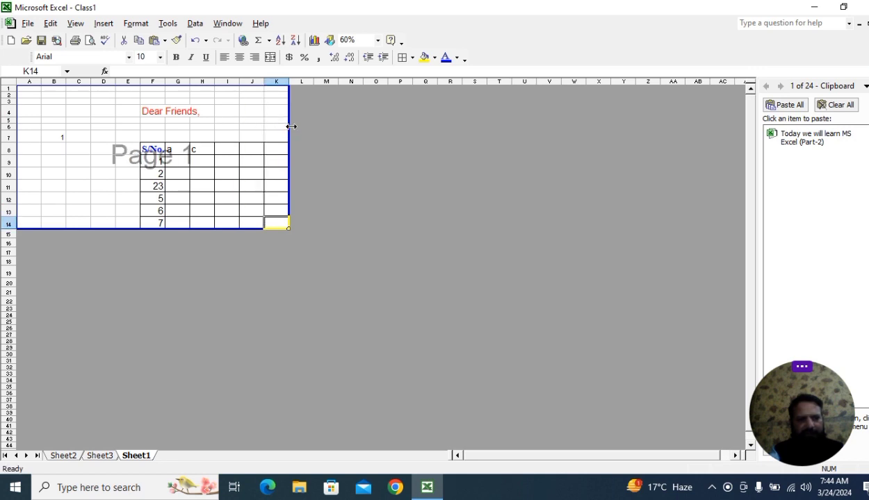
click(203, 160)
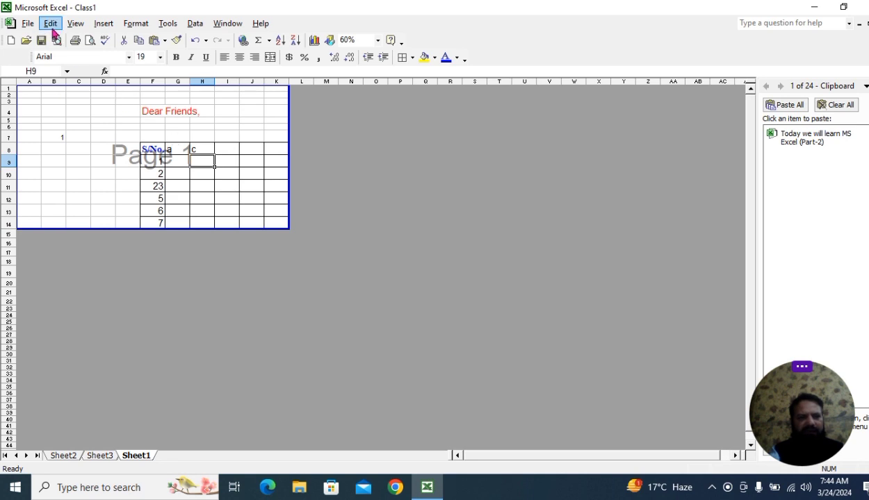
- Return Sheet1 to Normal view
click(75, 25)
click(119, 97)
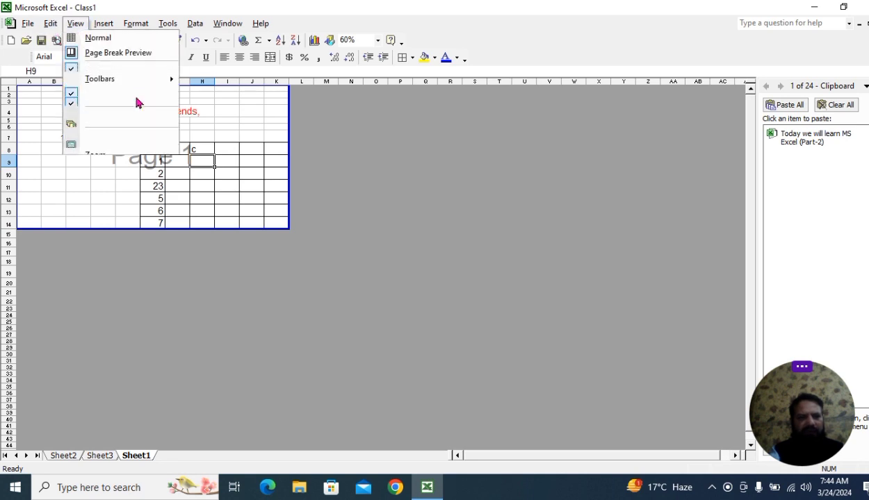
click(117, 42)
- Hide the Clipboard task pane
click(73, 24)
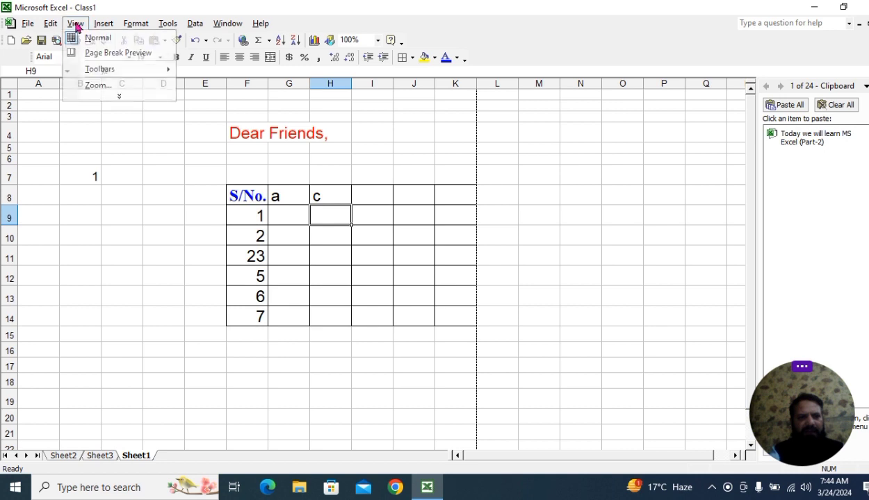
click(125, 98)
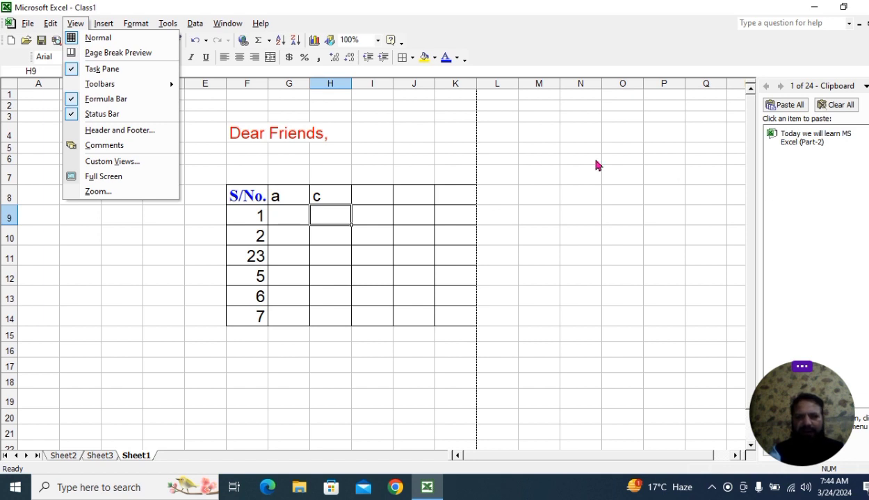
click(101, 69)
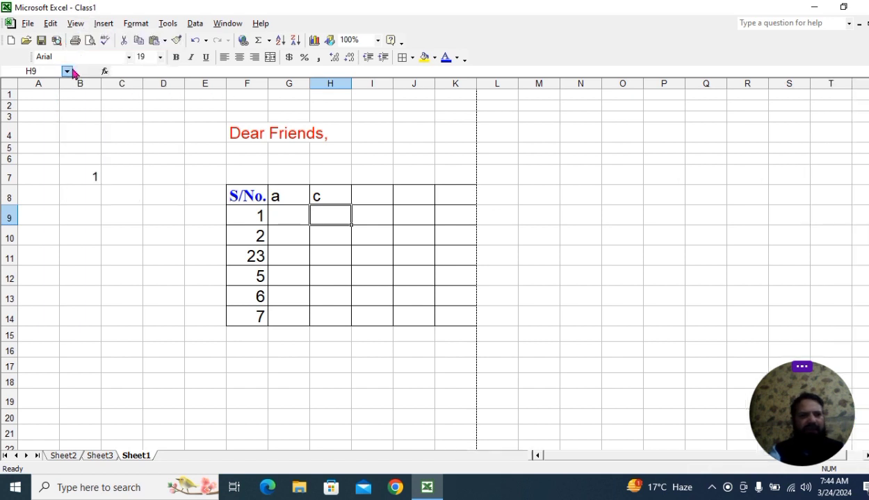
- Show the task pane and hide it again
click(75, 24)
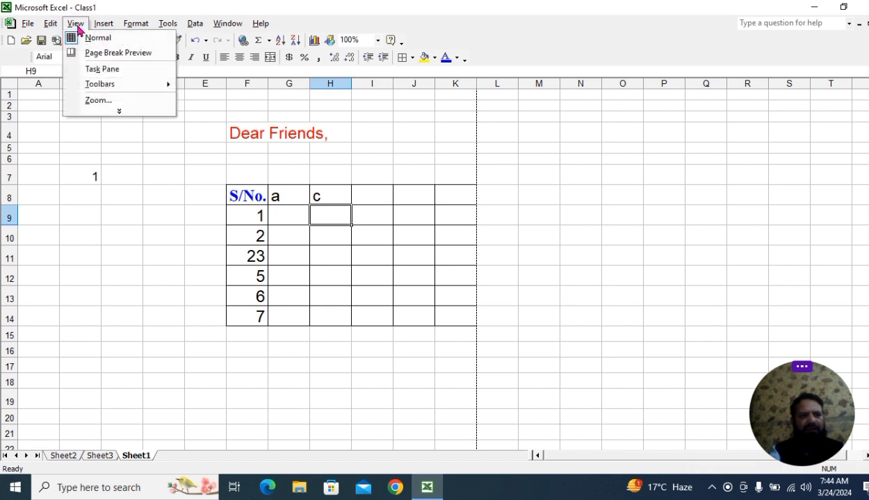
click(120, 112)
click(116, 69)
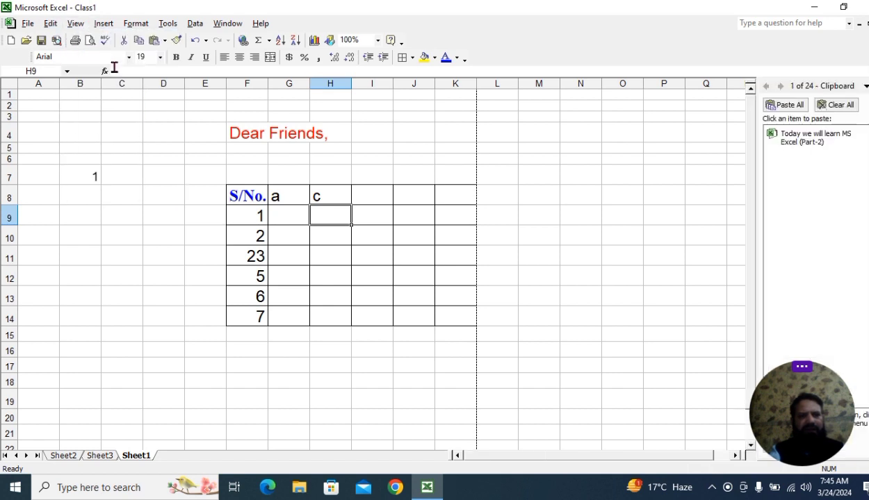
click(75, 24)
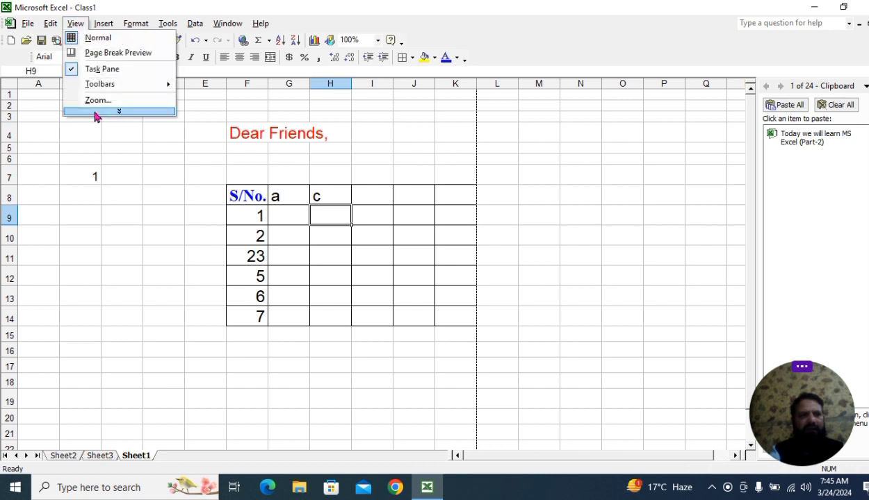
click(104, 69)
- Show the Borders toolbar and dock it in the same row as the Formatting toolbar
click(73, 24)
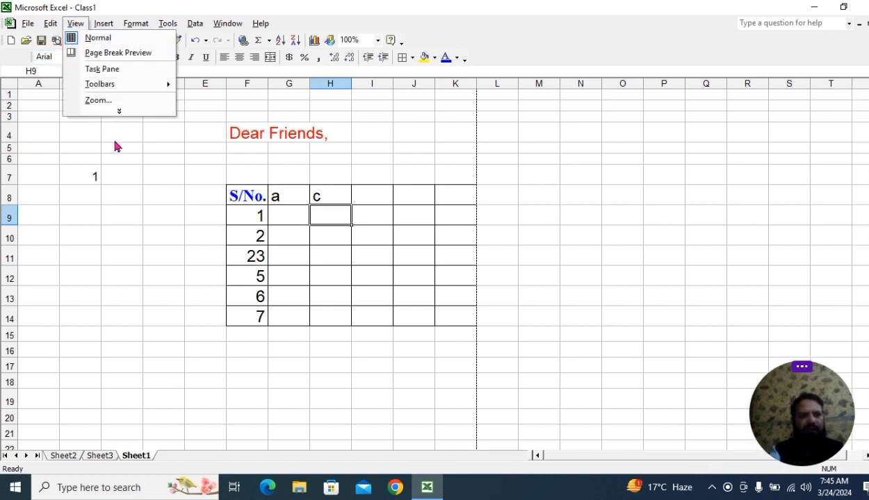
click(121, 112)
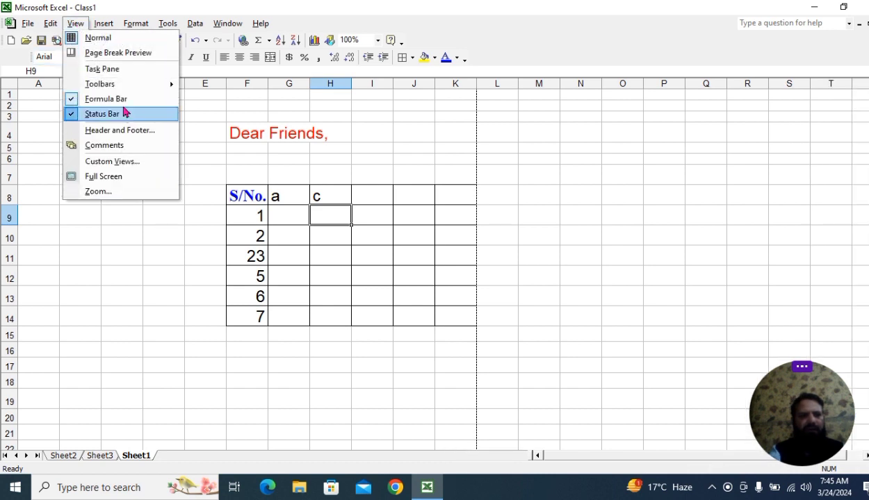
mouse_move(150, 88)
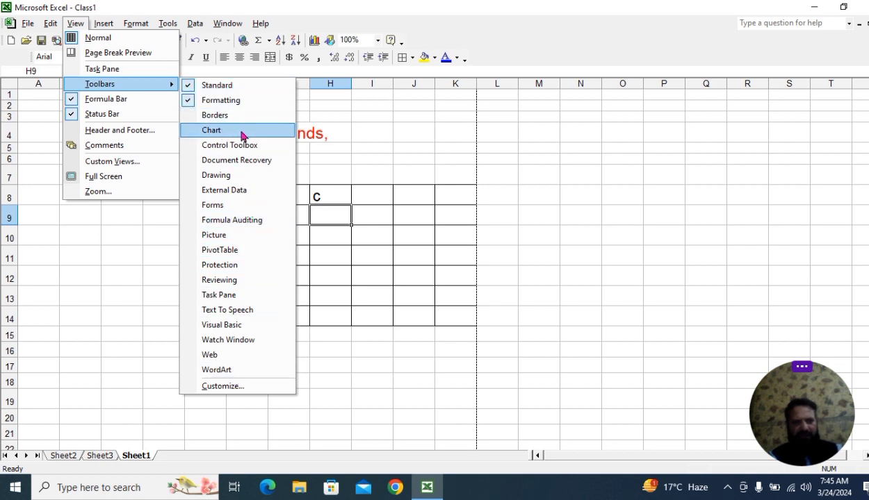
click(188, 121)
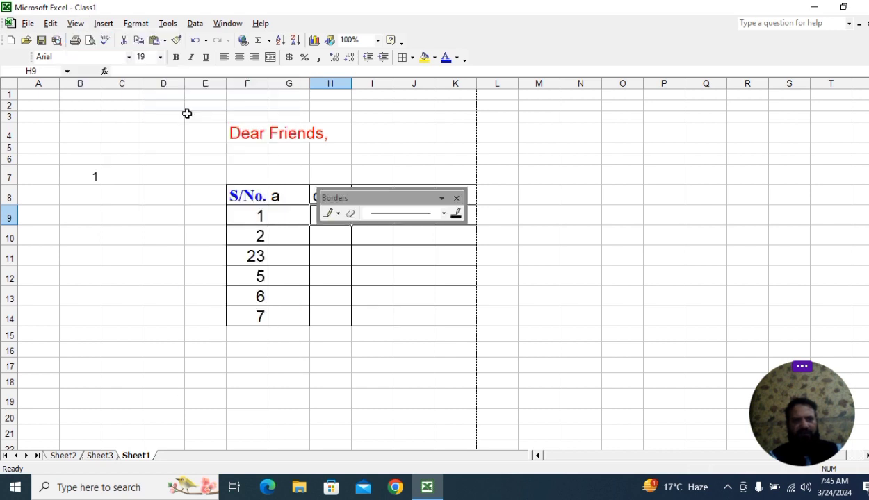
drag(390, 196, 562, 62)
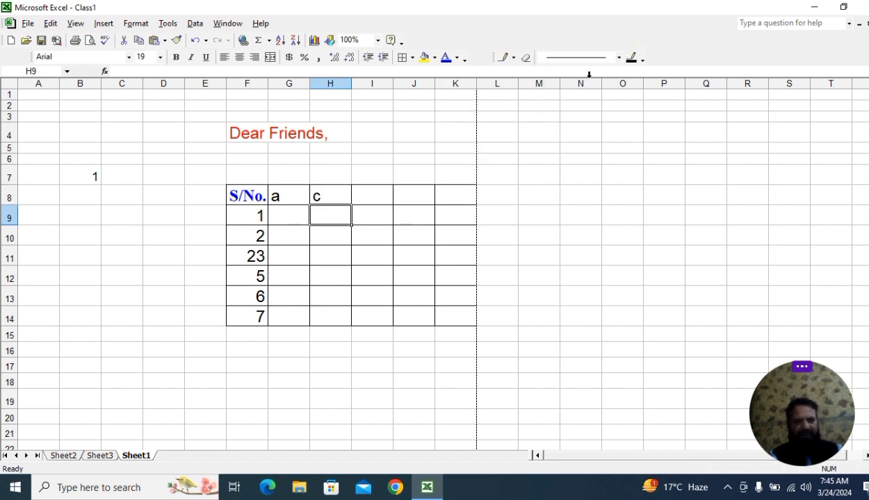
- Draw a double-line border around the table in F8:K14, then leave border drawing and select cell H11
click(619, 59)
click(581, 163)
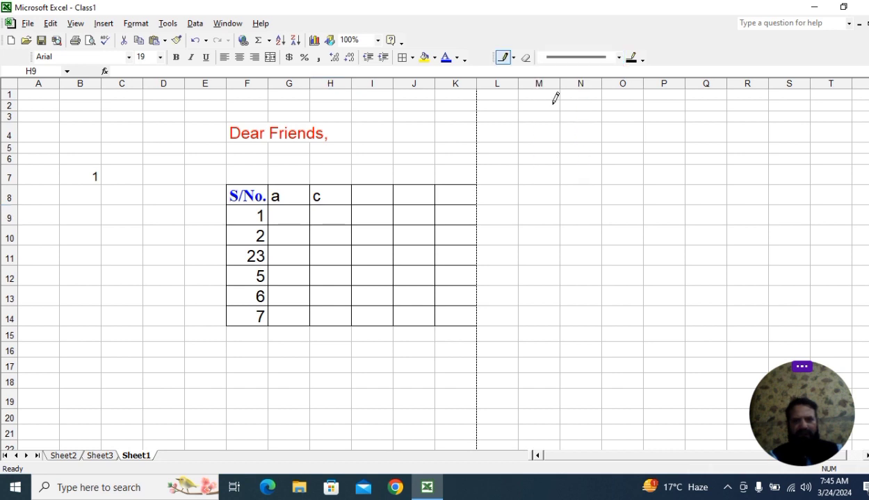
mouse_move(234, 183)
mouse_down()
mouse_move(405, 301)
mouse_move(466, 318)
mouse_up()
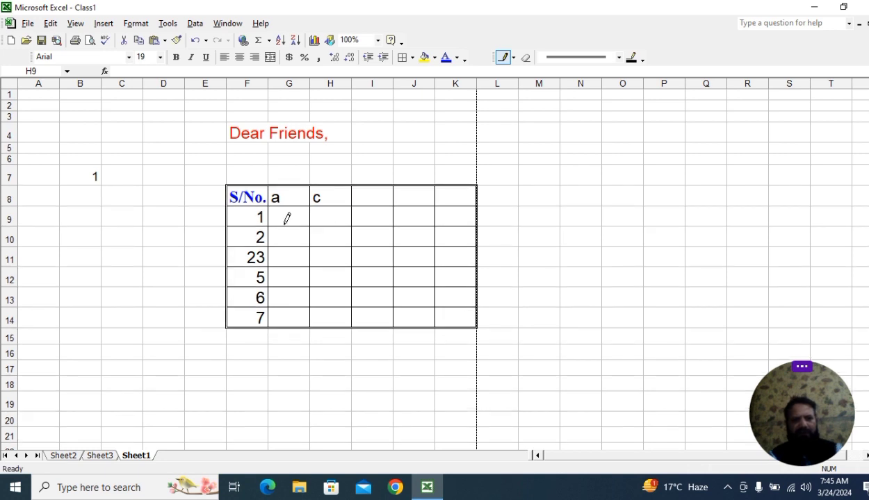
key(Escape)
click(580, 216)
click(328, 257)
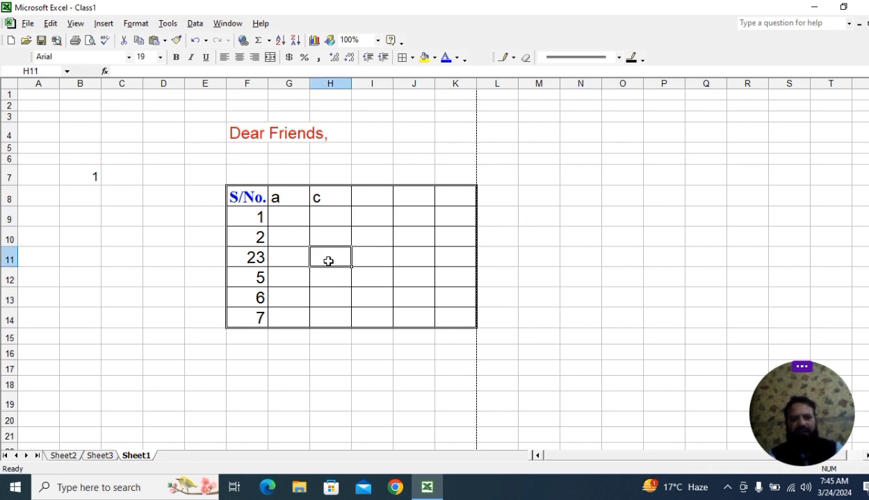
- Show the Drawing toolbar
click(75, 23)
click(118, 111)
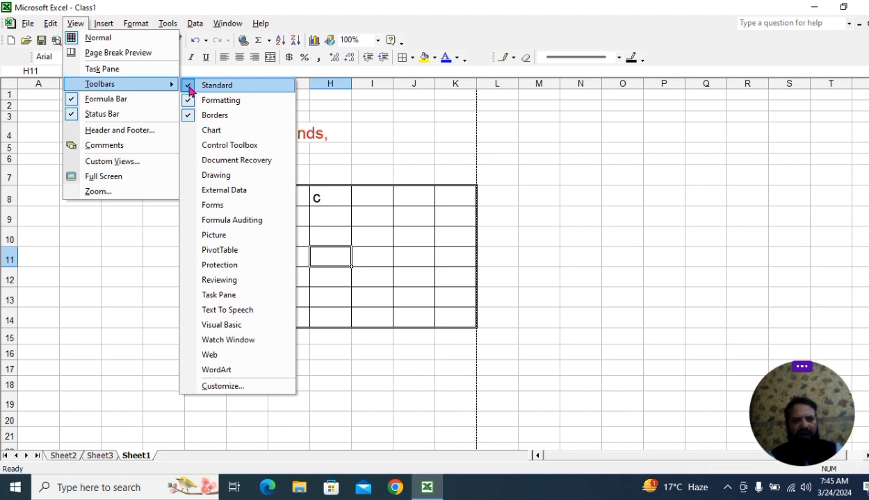
click(245, 177)
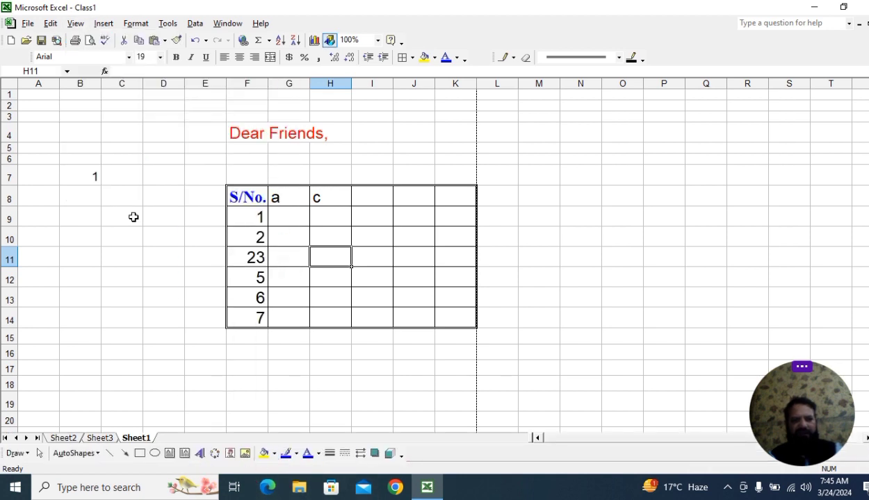
- Hide the formula bar and show it again
click(74, 24)
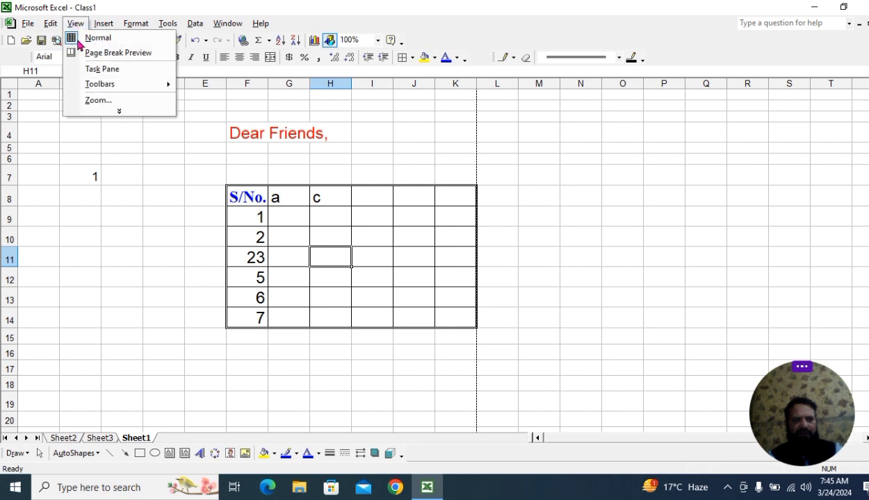
click(119, 112)
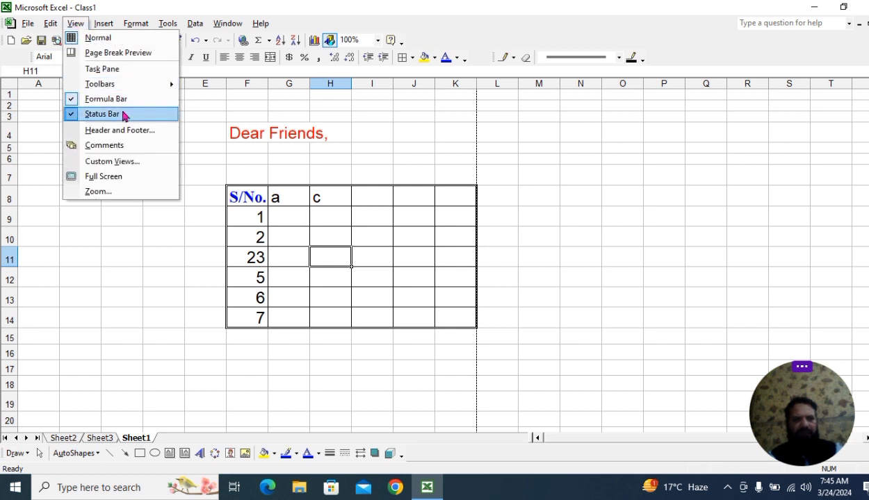
click(72, 101)
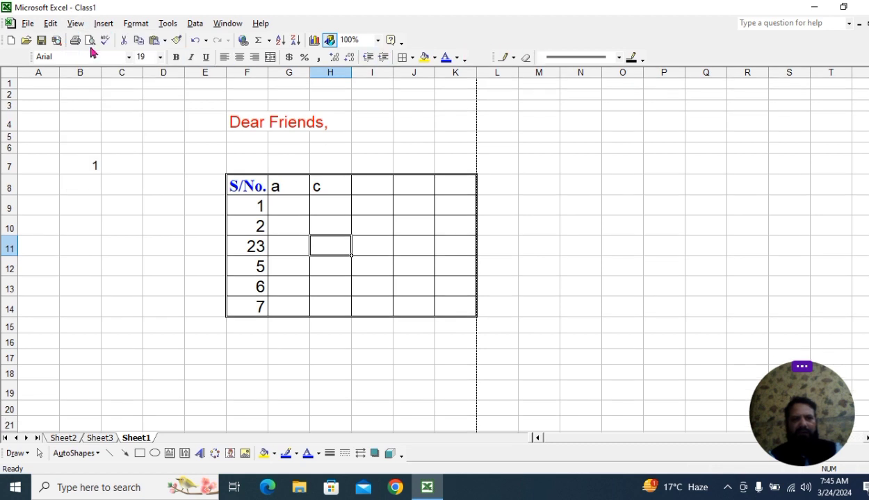
click(75, 23)
click(120, 128)
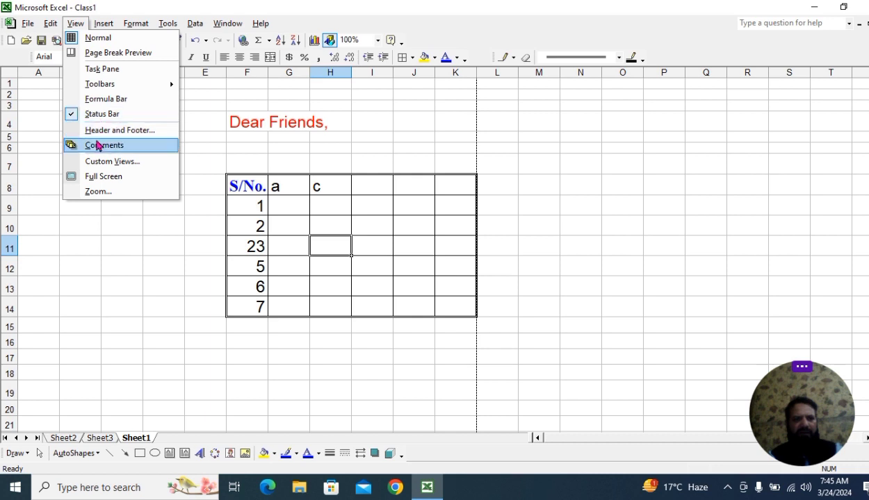
click(76, 101)
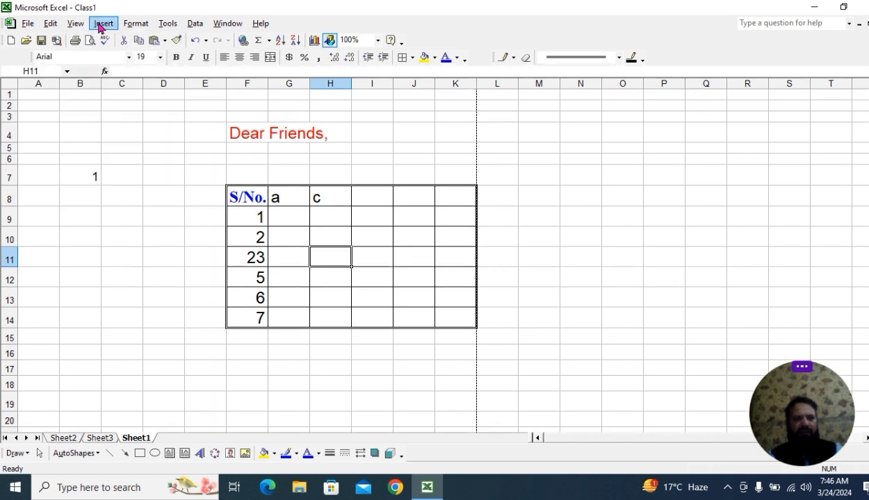
- Set the predefined "Page 1" header for Sheet1 and apply the page setup
click(75, 23)
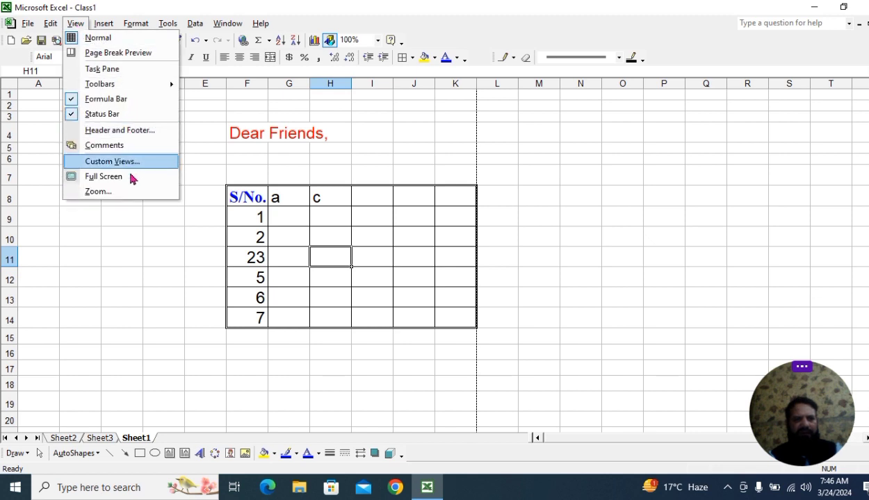
click(148, 132)
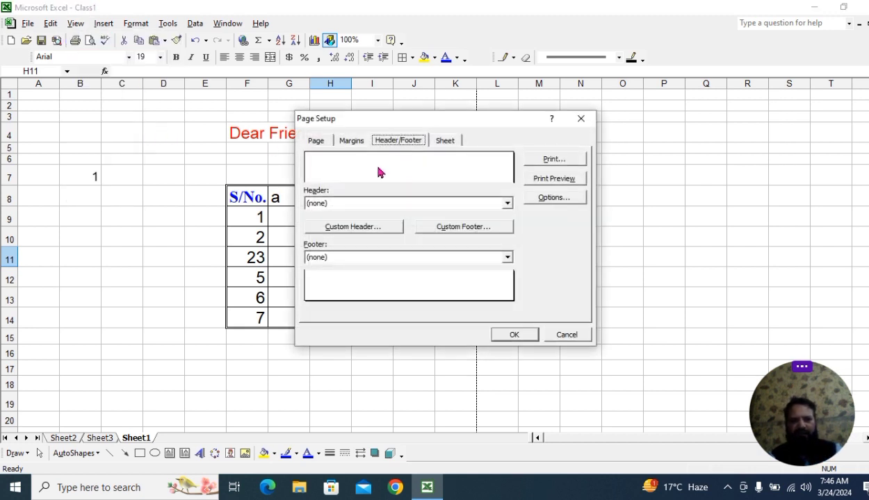
click(344, 205)
click(342, 229)
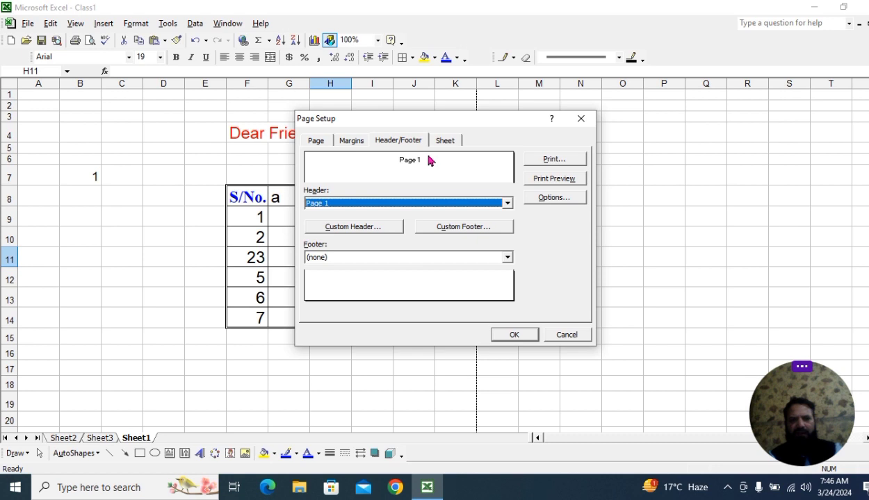
click(514, 335)
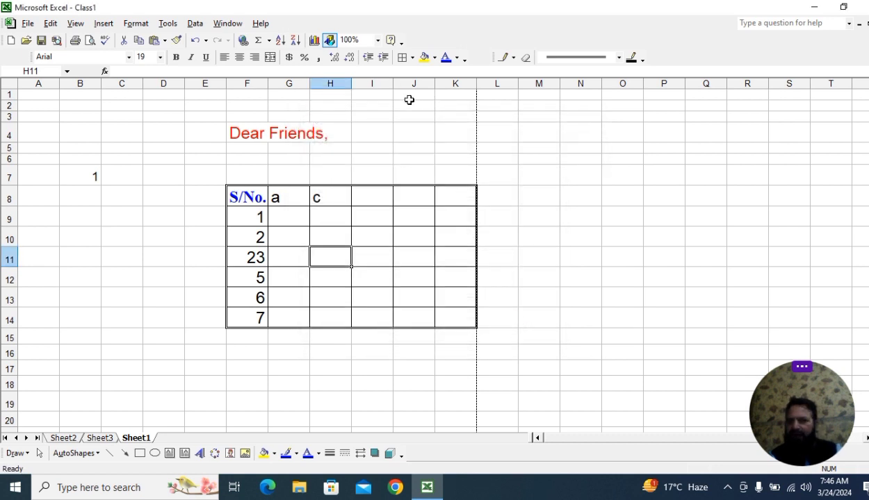
click(307, 105)
click(385, 168)
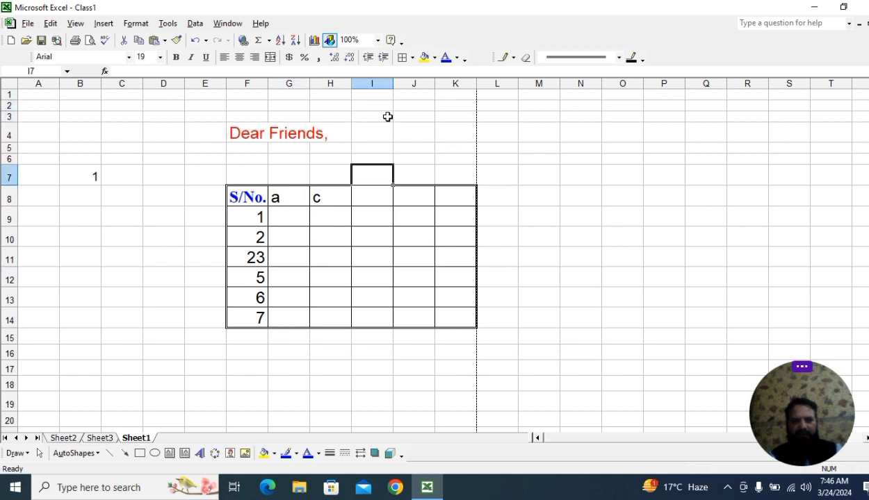
click(413, 159)
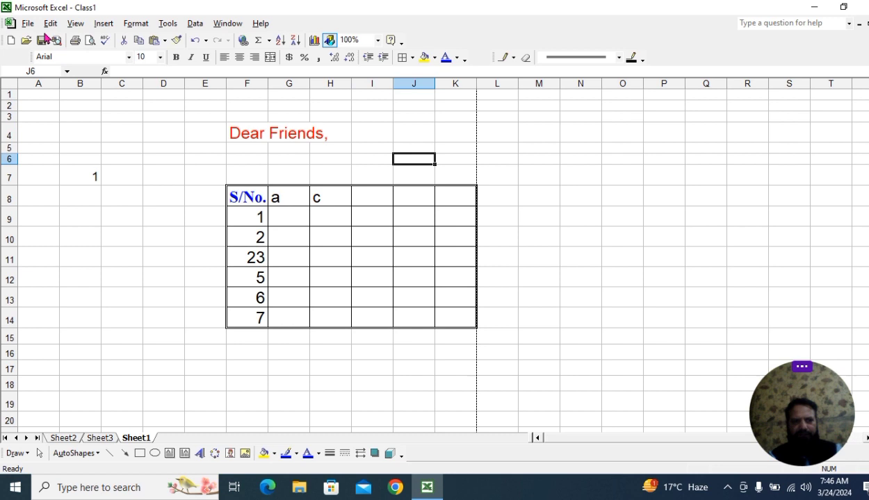
- Add a custom view named with the person's first name, including print settings and hidden rows, columns and filter settings
click(76, 24)
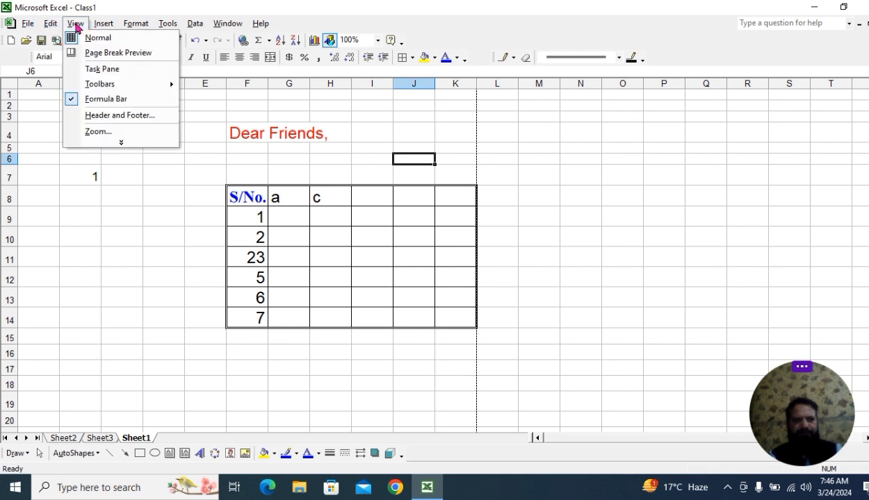
click(136, 143)
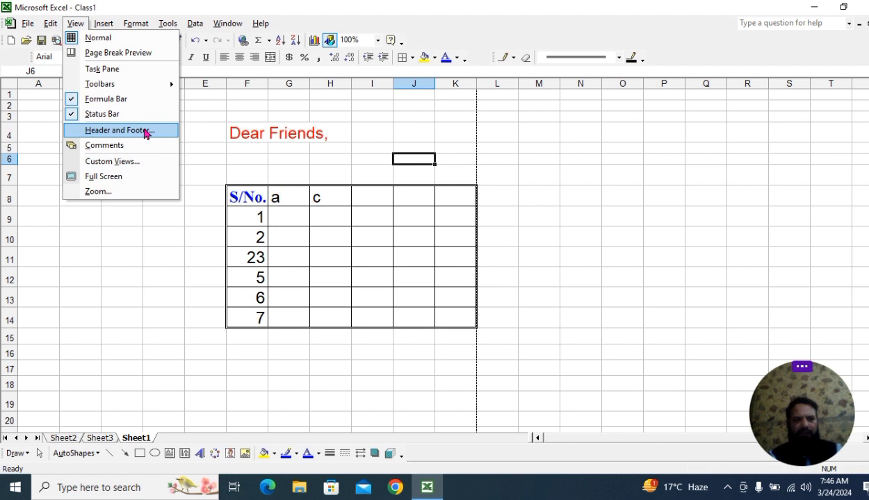
click(145, 170)
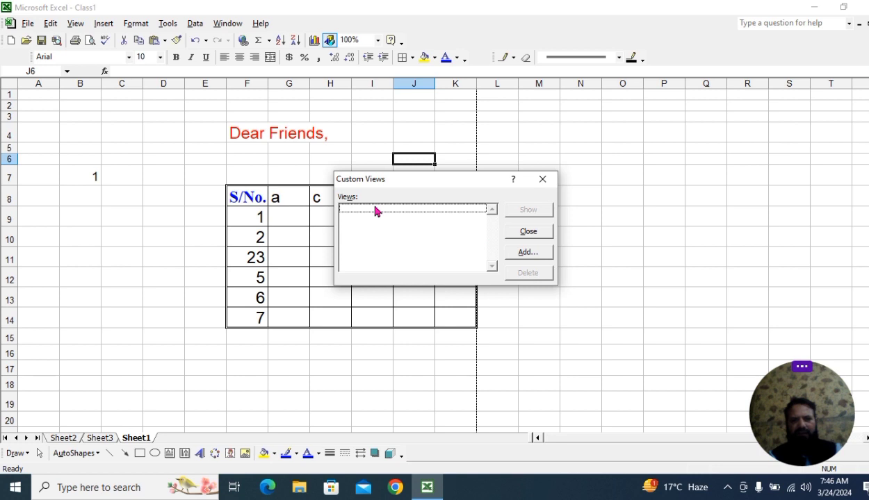
click(528, 254)
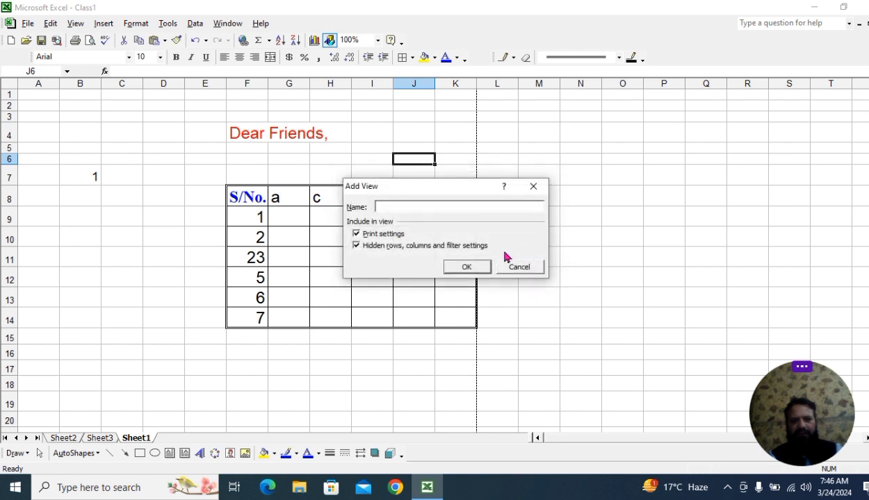
text(ijaz)
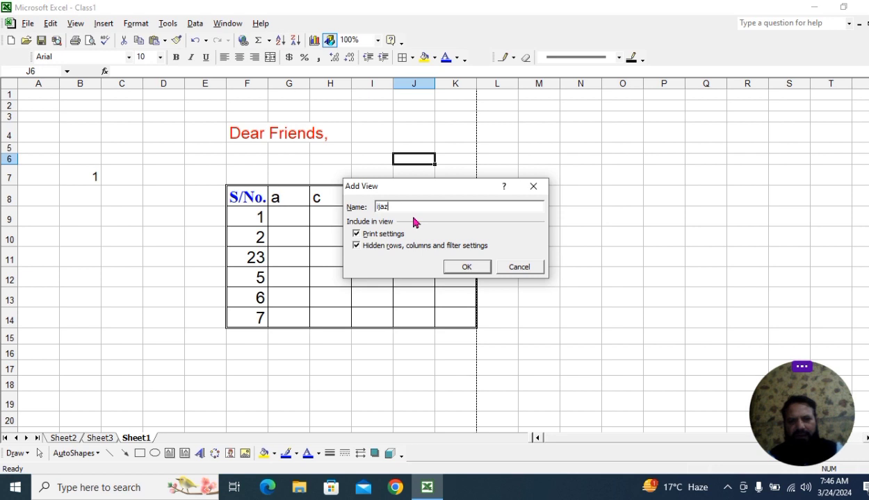
click(463, 268)
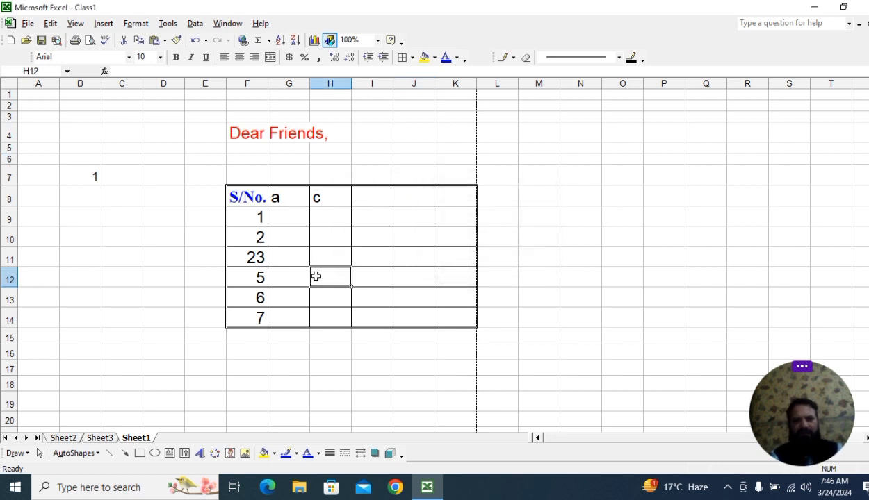
- Set the sheet zoom to 150% and select cell G7
click(360, 39)
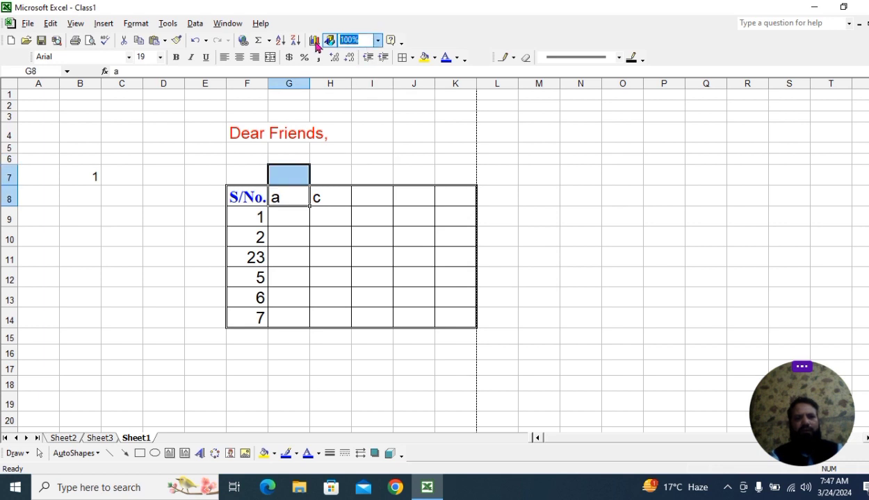
text(15)
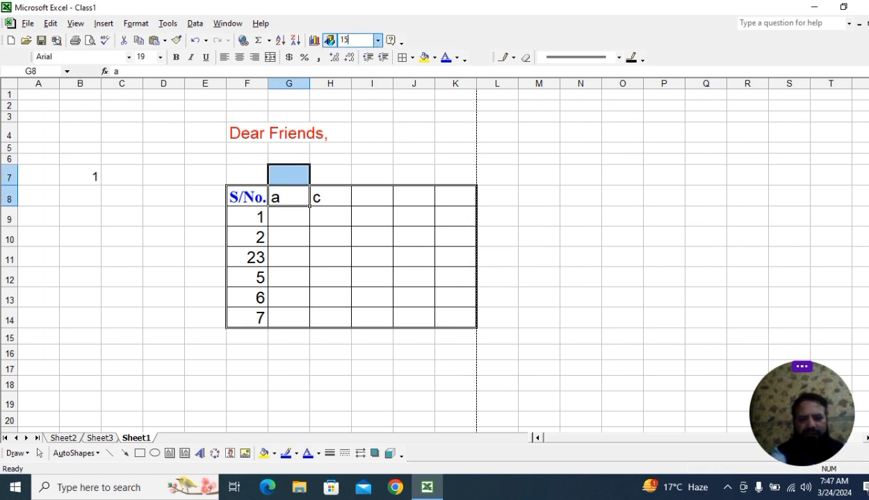
text(0)
key(Return)
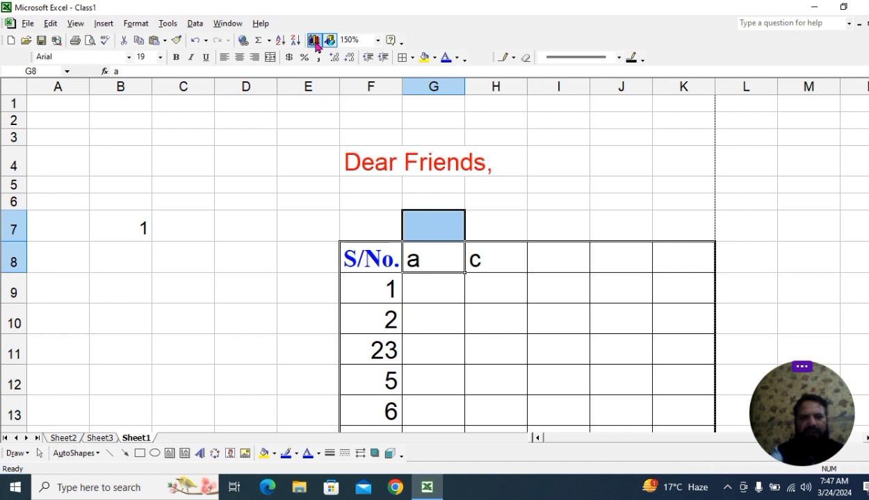
click(414, 224)
- Add a custom view named "150 view", including print settings and hidden rows, columns and filter settings
click(74, 24)
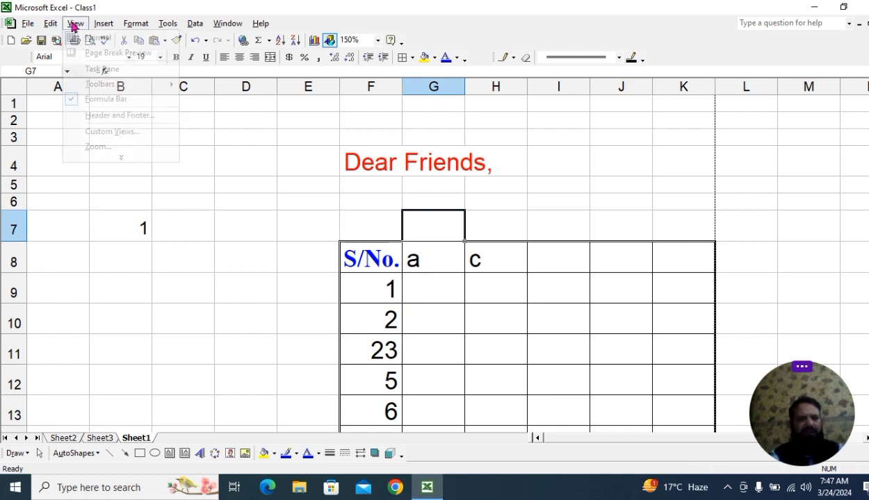
click(129, 132)
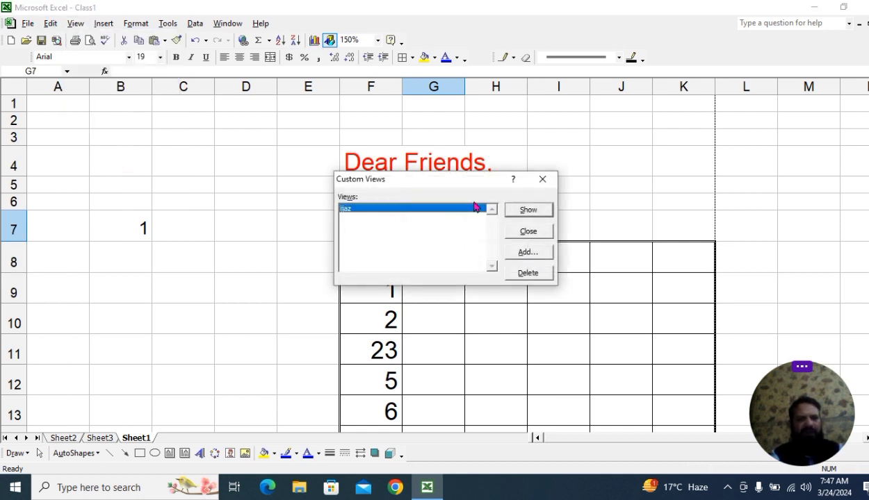
click(528, 253)
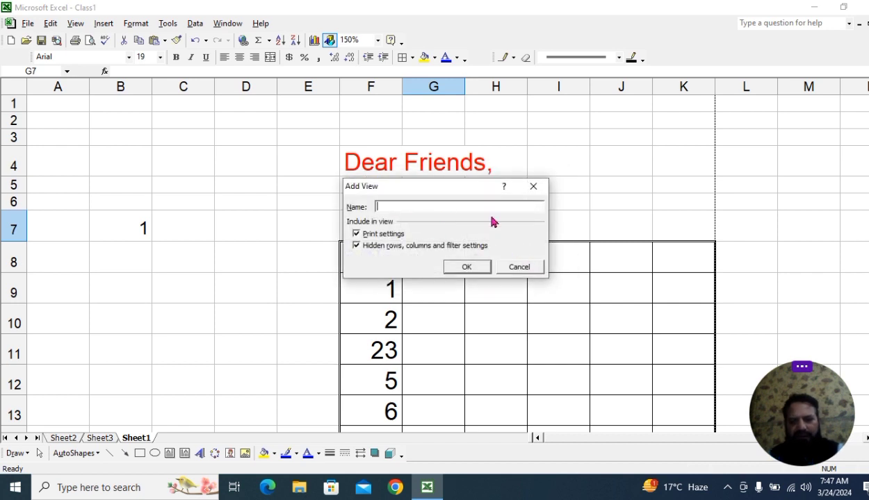
text(150vi)
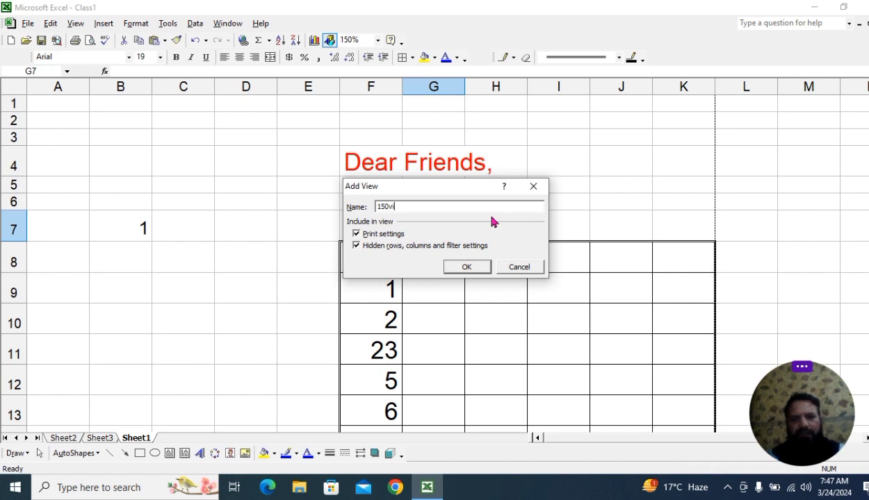
key(BackSpace)
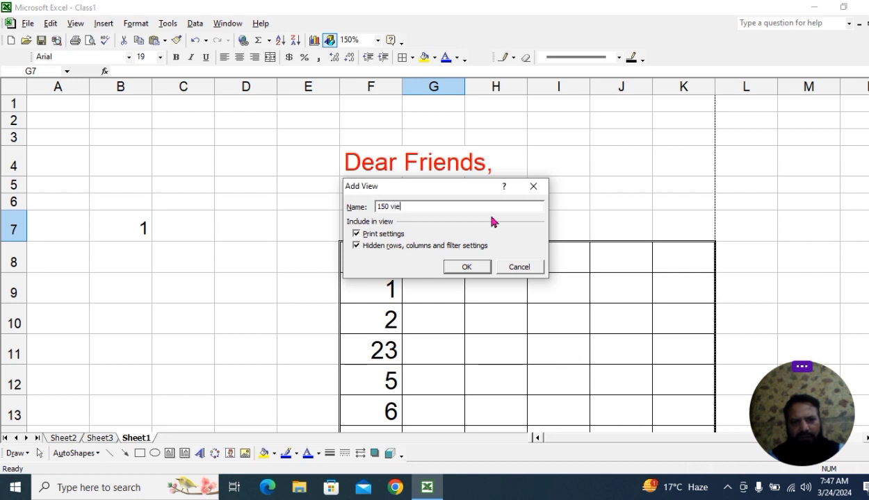
click(466, 269)
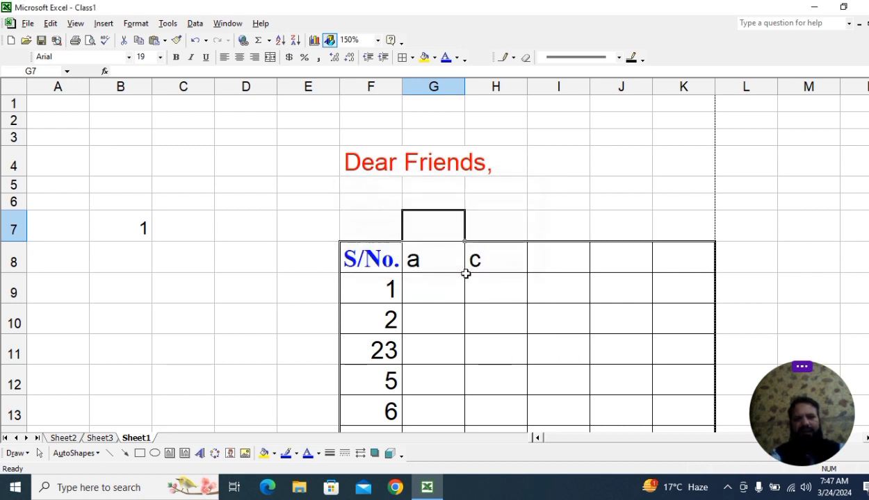
click(292, 285)
- Show the saved custom view that carries the person's first name
click(75, 23)
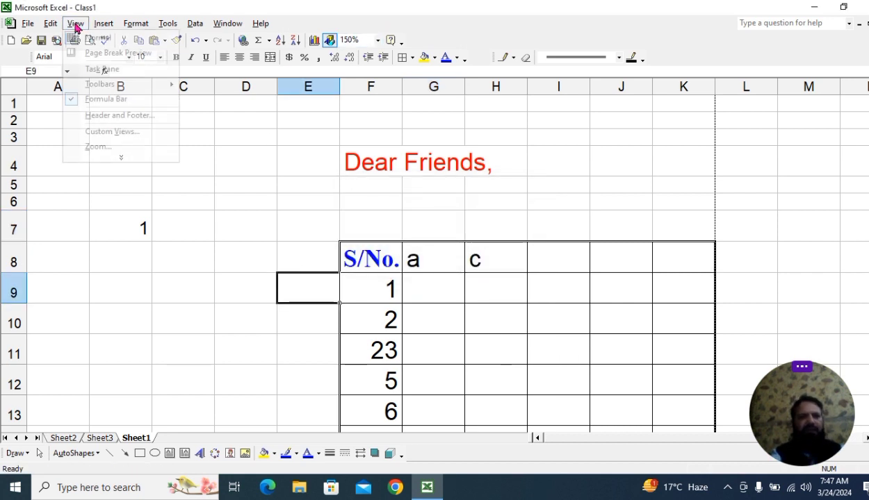
click(125, 159)
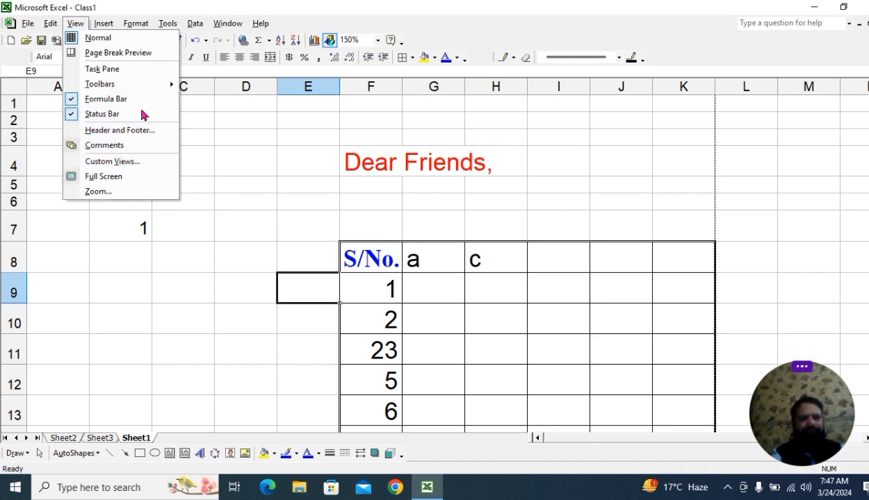
click(133, 163)
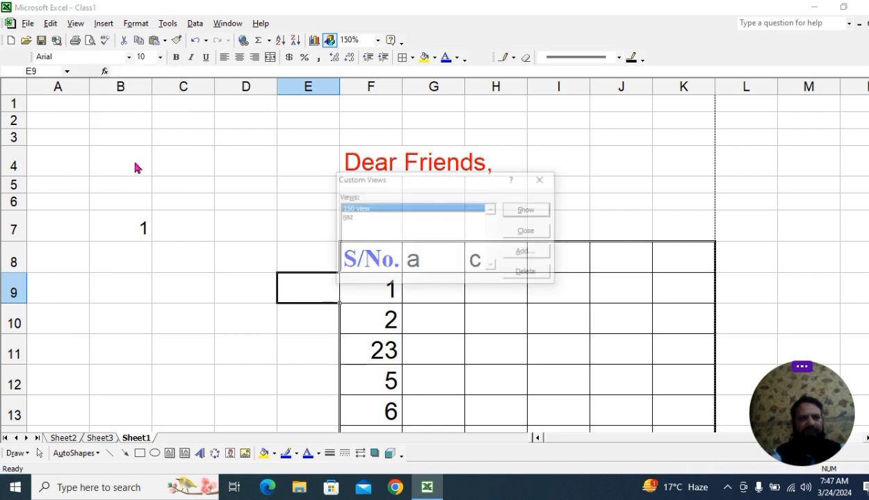
click(351, 218)
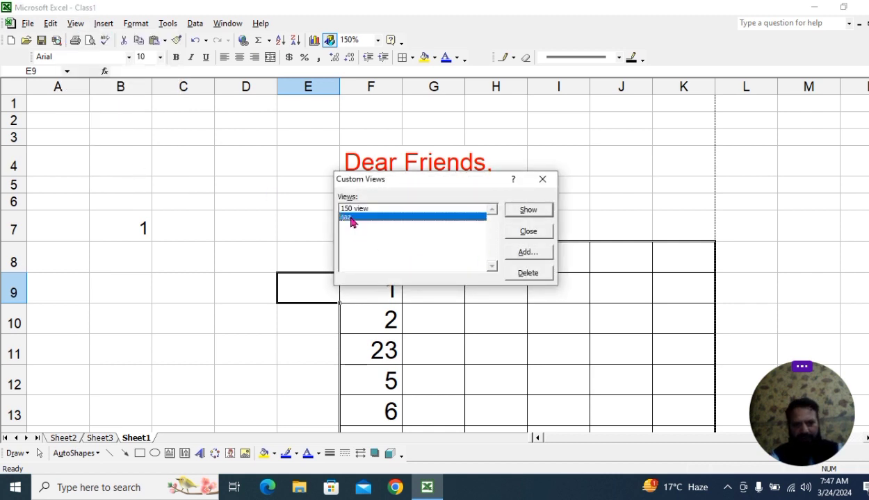
click(531, 216)
click(527, 209)
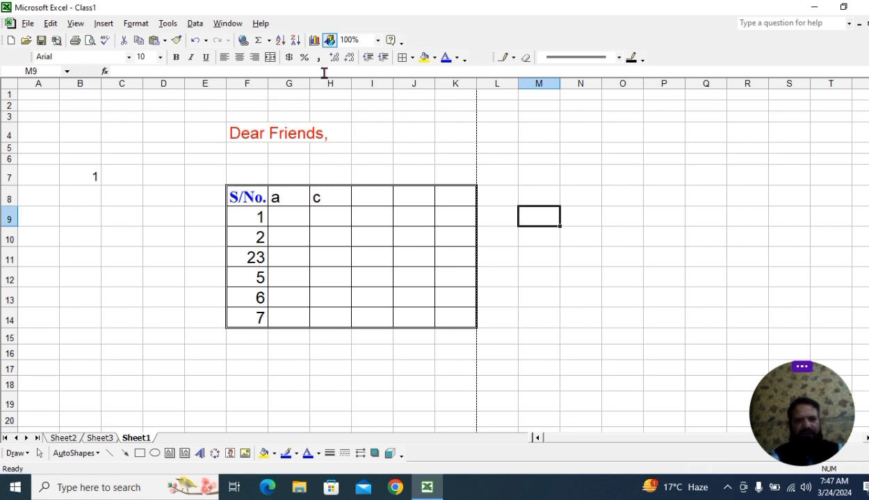
- Show the "150 view" custom view and select cell I9
click(78, 23)
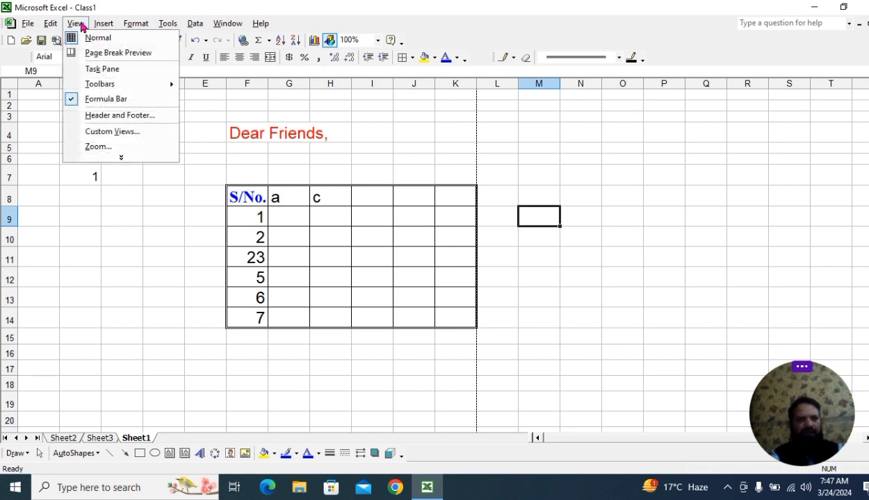
click(143, 163)
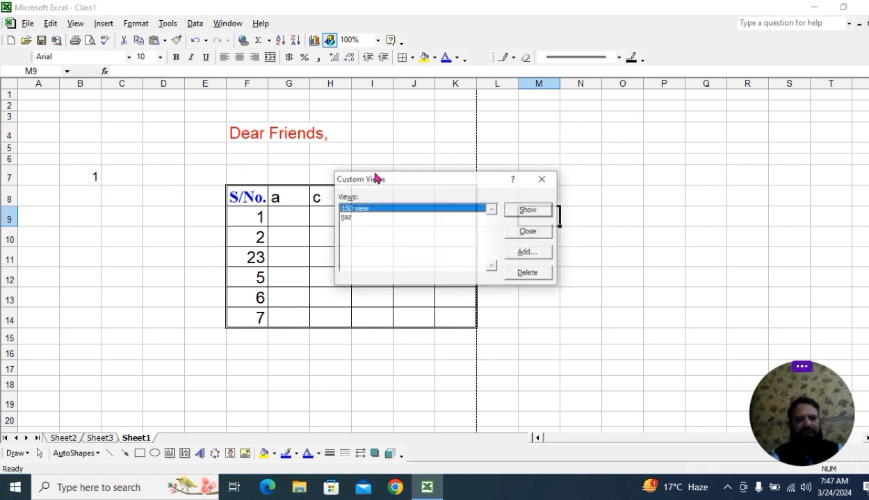
click(351, 219)
click(361, 209)
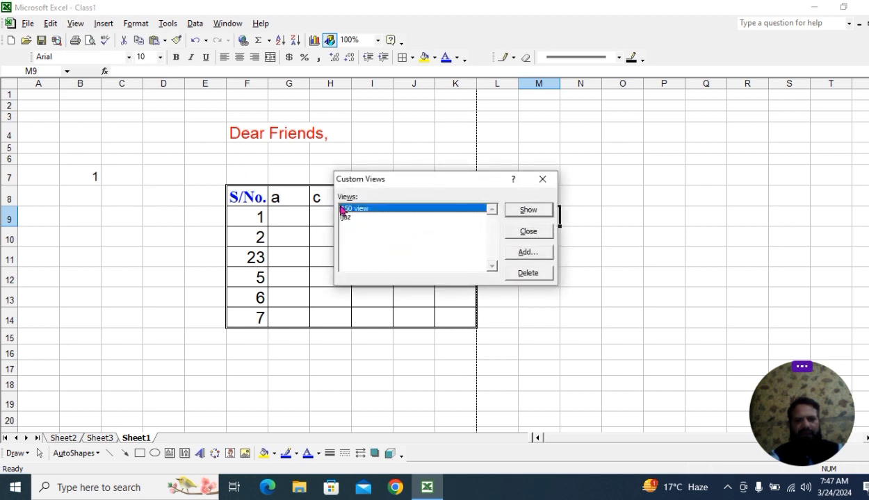
click(530, 210)
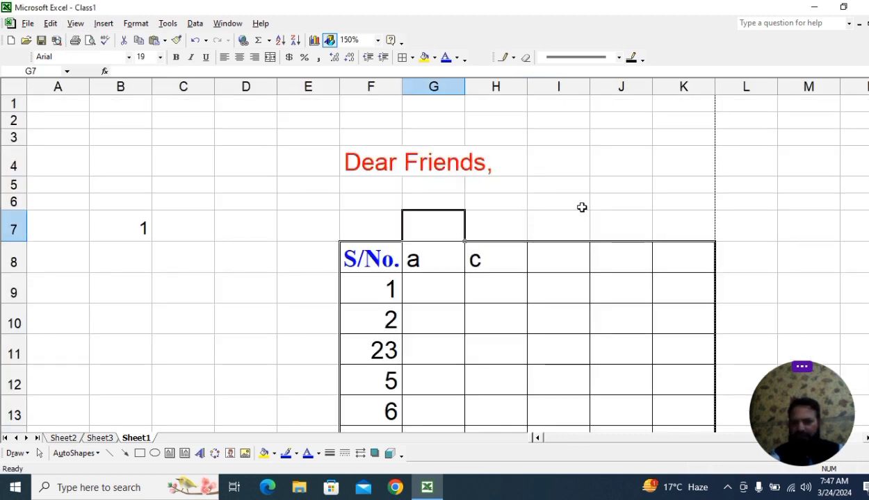
click(555, 278)
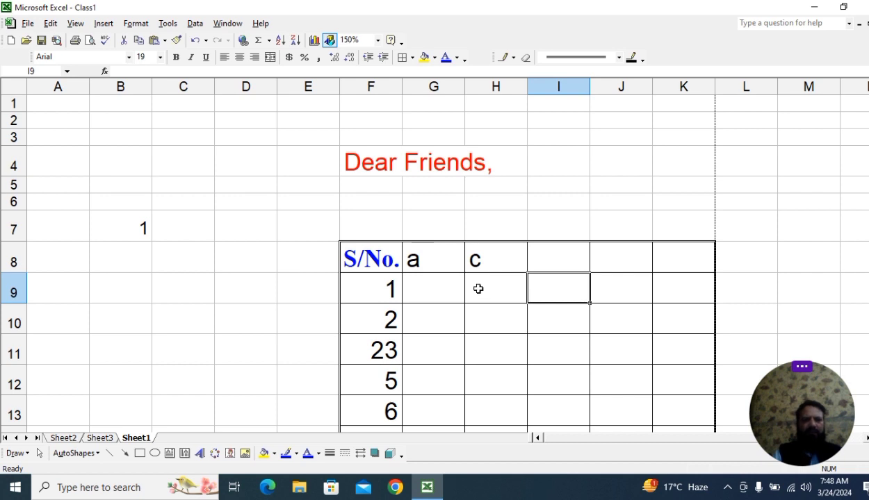
- Switch the worksheet to Full Screen view and select cell G13 in the table
click(73, 25)
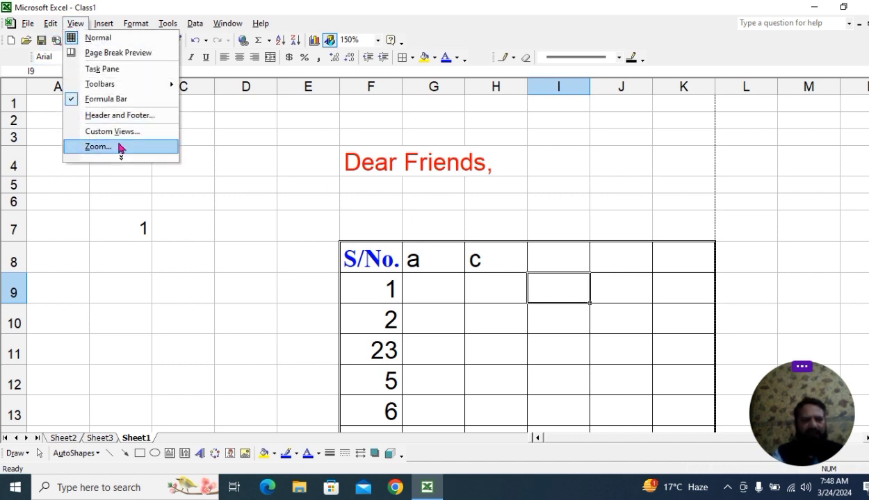
click(121, 158)
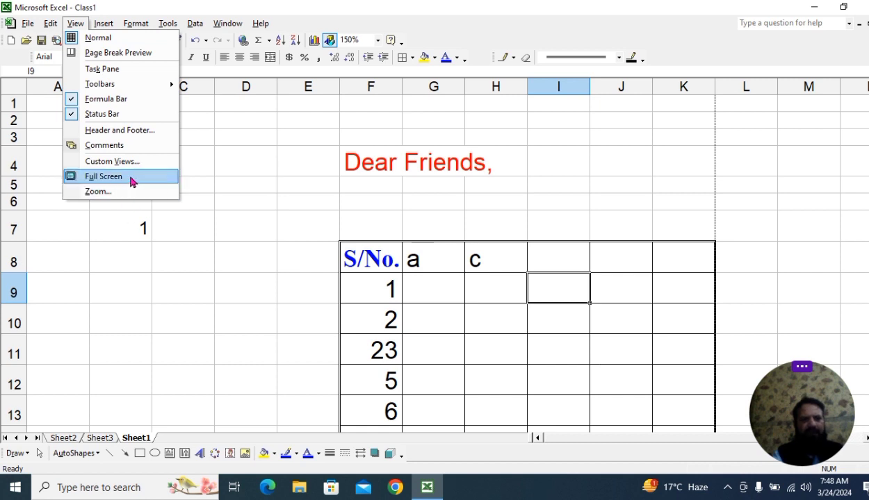
click(132, 179)
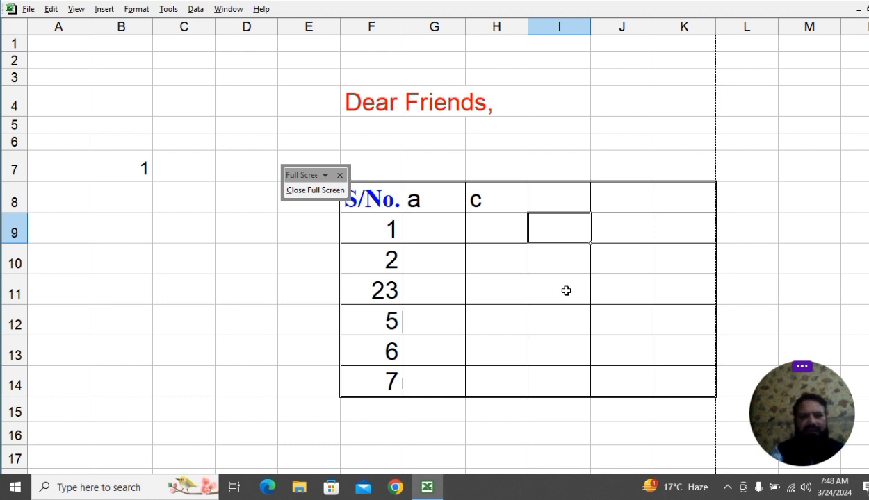
click(436, 196)
click(368, 271)
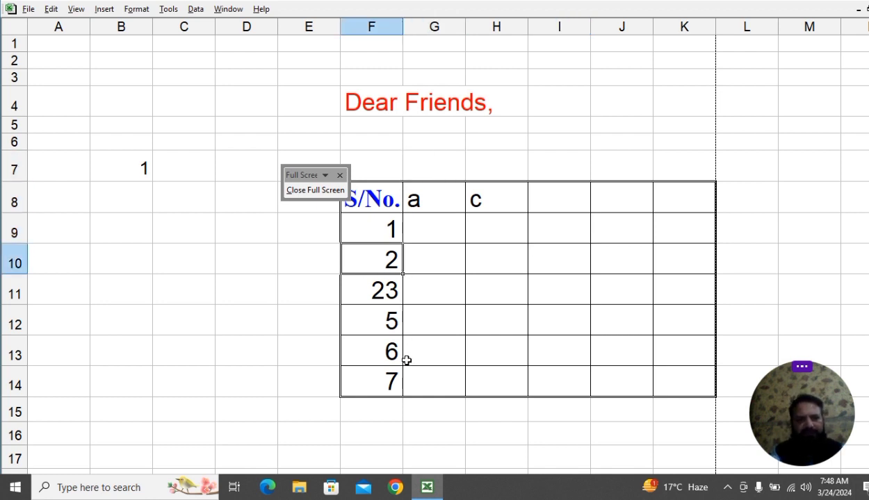
click(406, 360)
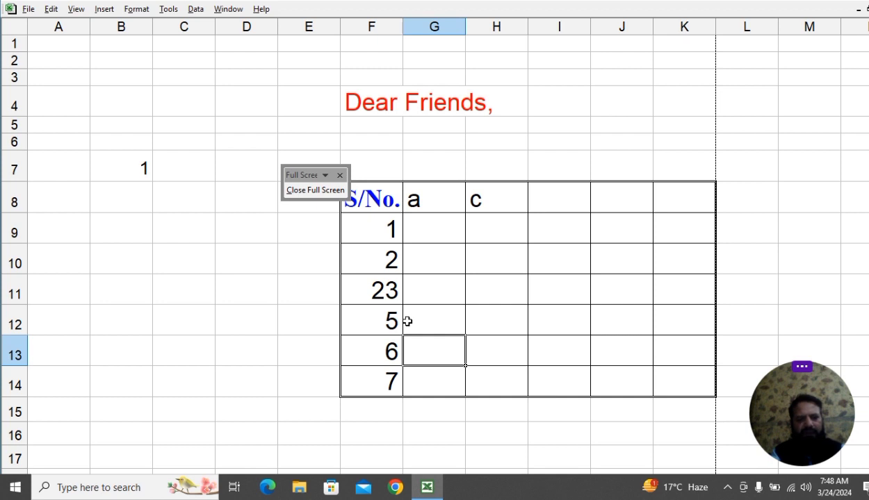
- Float the worksheet menu bar over the sheet, dock it again and select cell J6
drag(625, 12, 447, 99)
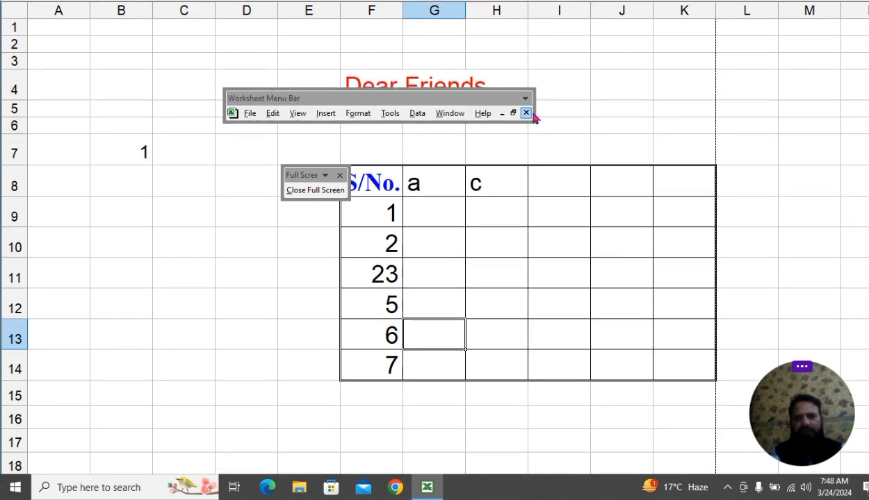
double_click(429, 95)
click(633, 148)
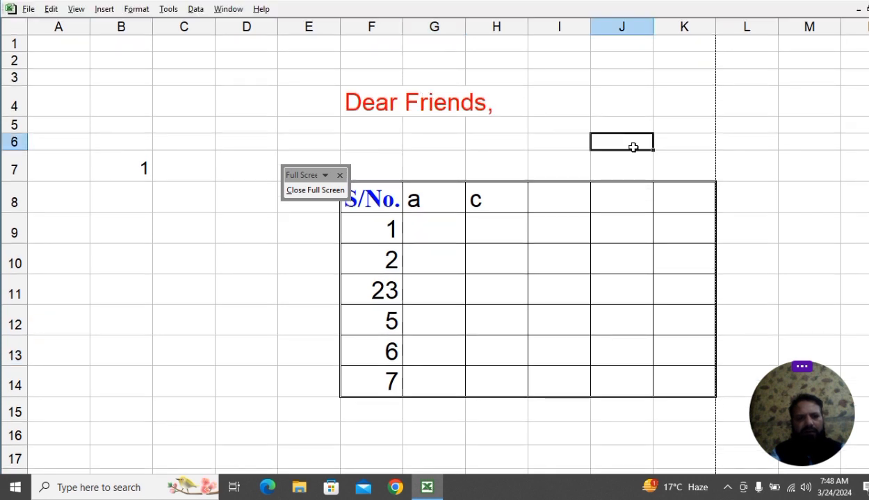
- Select cell H5 and close the floating Full Screen toolbar without leaving full-screen view
click(640, 237)
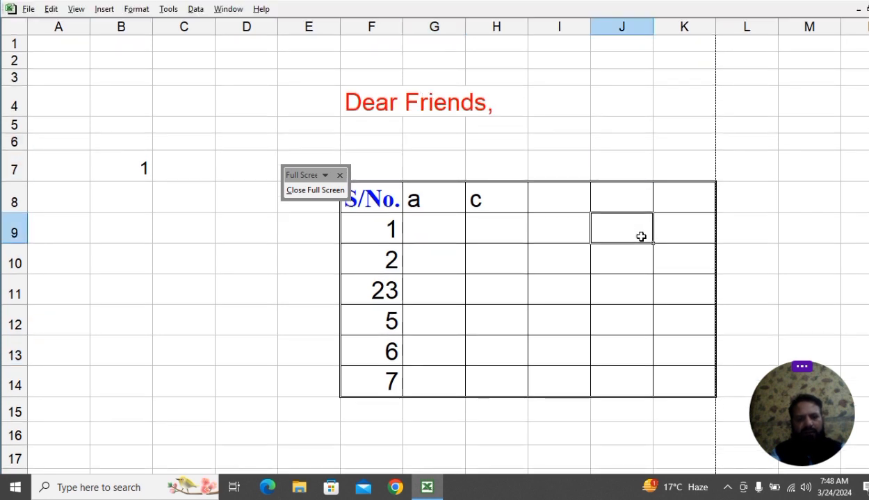
click(630, 157)
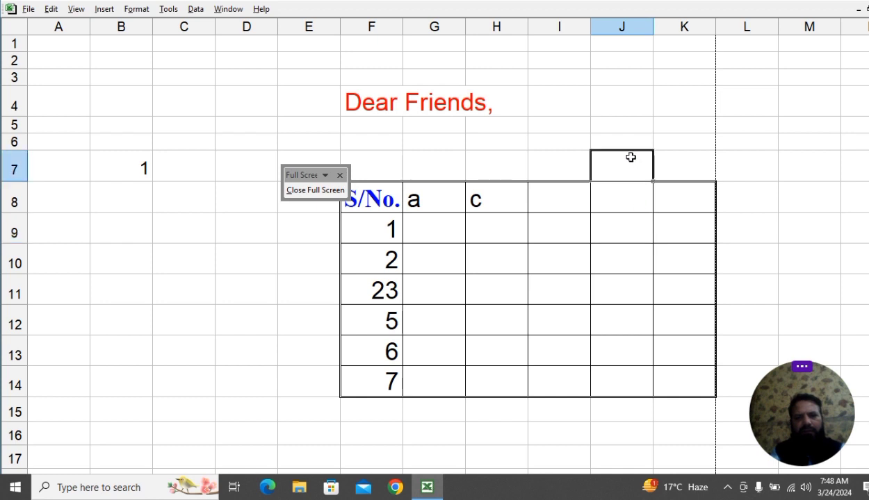
click(470, 123)
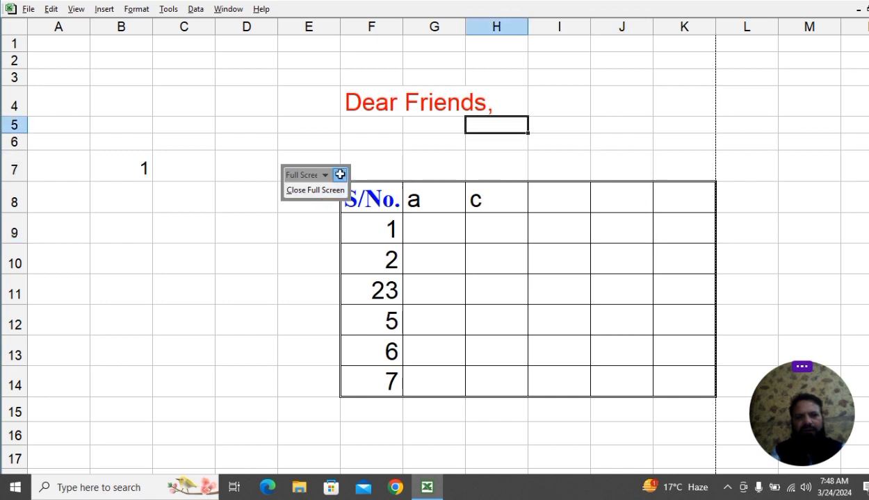
click(340, 176)
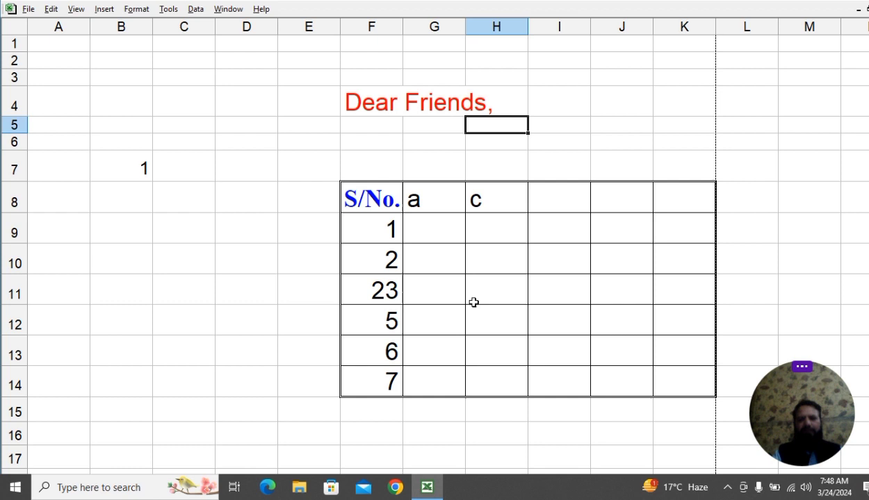